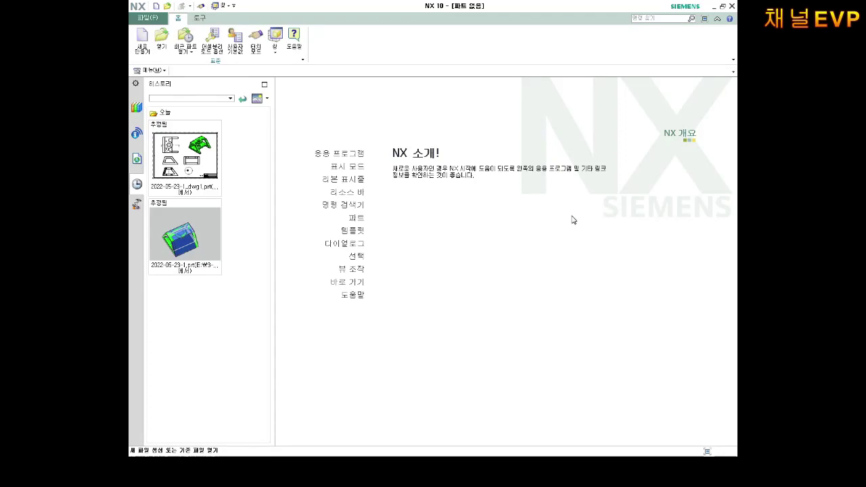
- Create a new Model-template part named 2022-05-23-3.prt
click(143, 38)
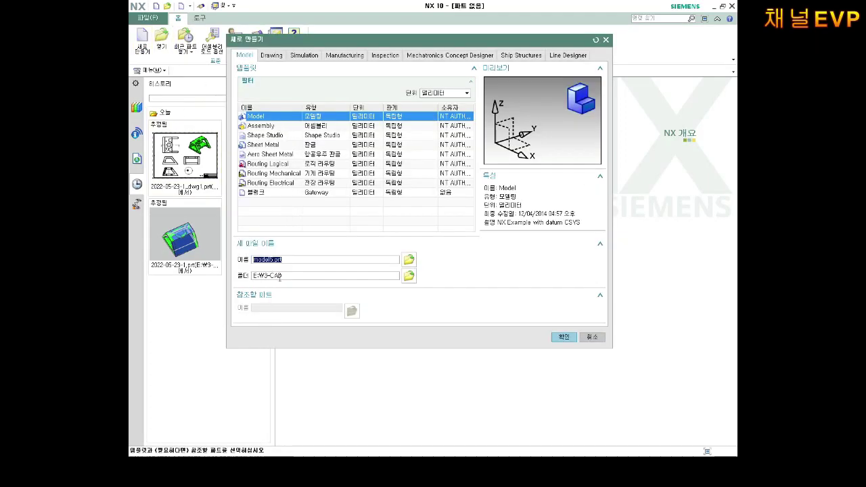
text(20)
text(3-)
key(Return)
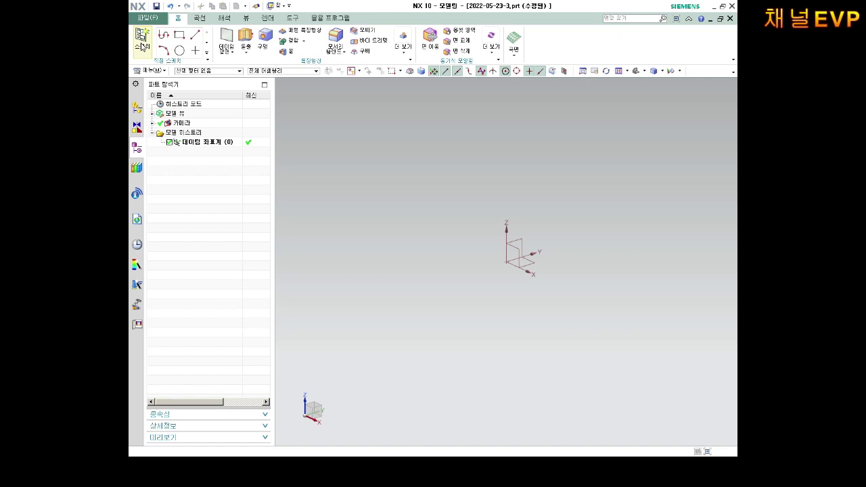
- Sketch on the datum plane a horizontal line from the origin along X
click(142, 46)
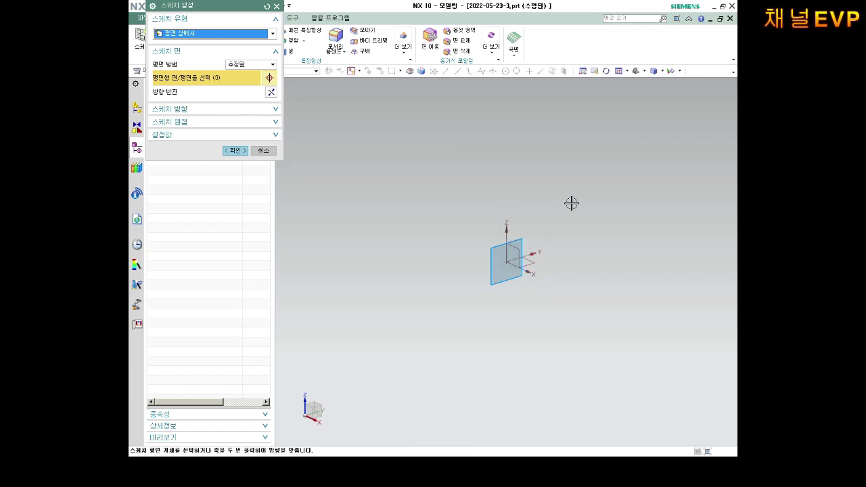
click(521, 236)
click(233, 149)
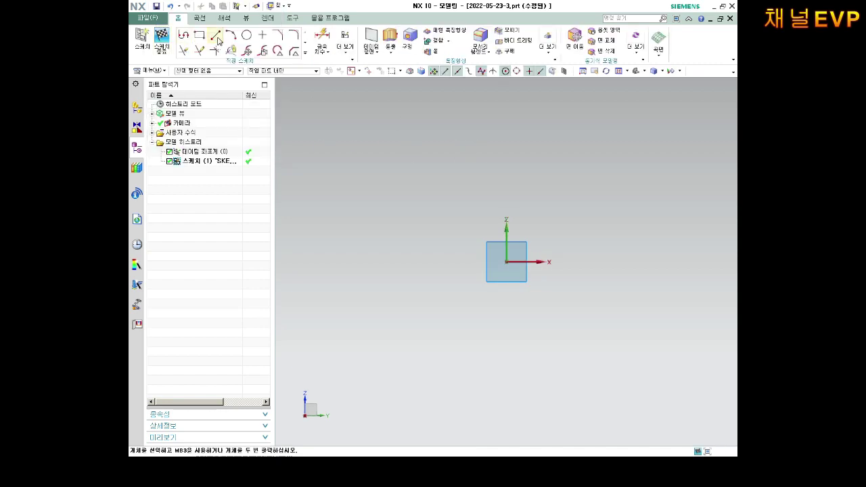
click(214, 34)
click(501, 261)
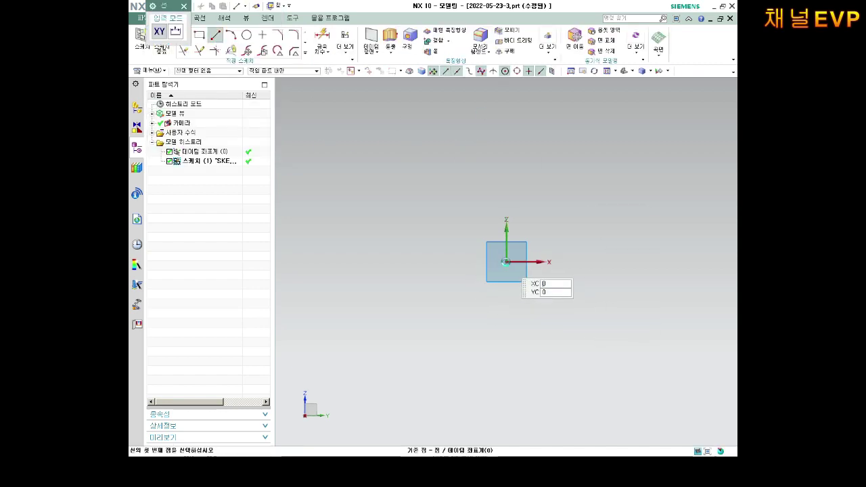
click(698, 261)
key(Escape)
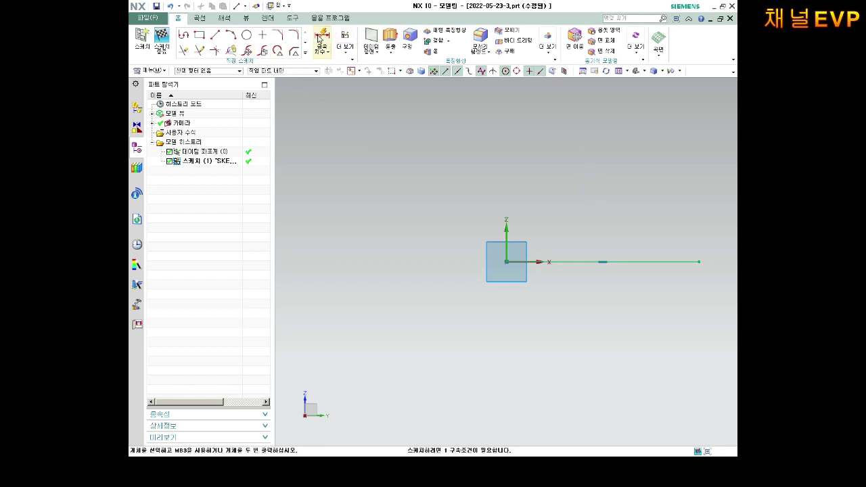
- Dimension the line's length to 100 and finish the sketch
click(646, 261)
click(642, 301)
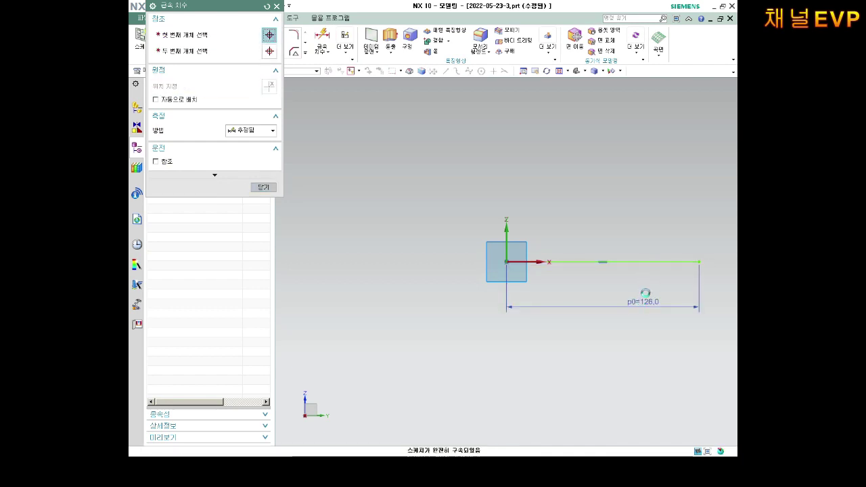
text(100)
key(Return)
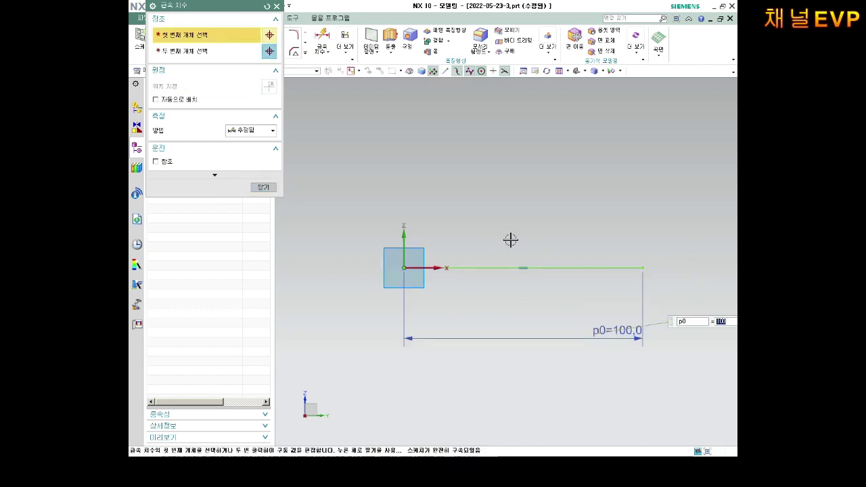
click(272, 189)
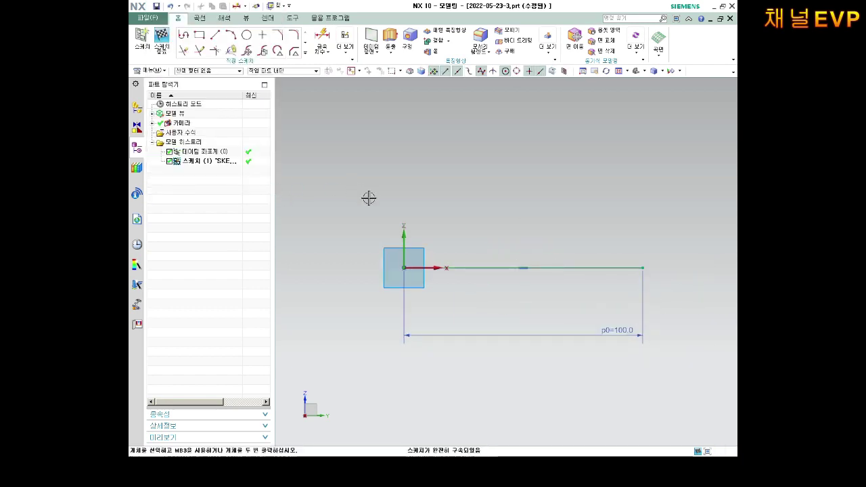
click(162, 35)
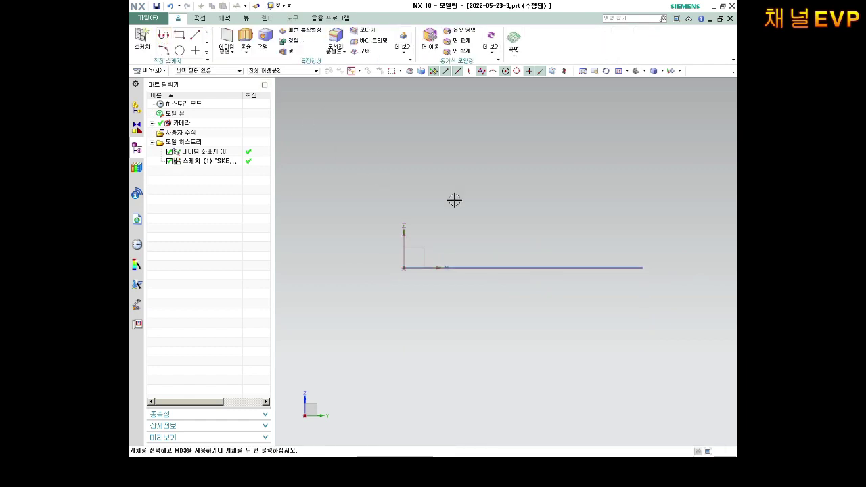
- Extrude the line symmetrically, entering a half-width distance expression
middle_drag(454, 199, 470, 211)
click(245, 36)
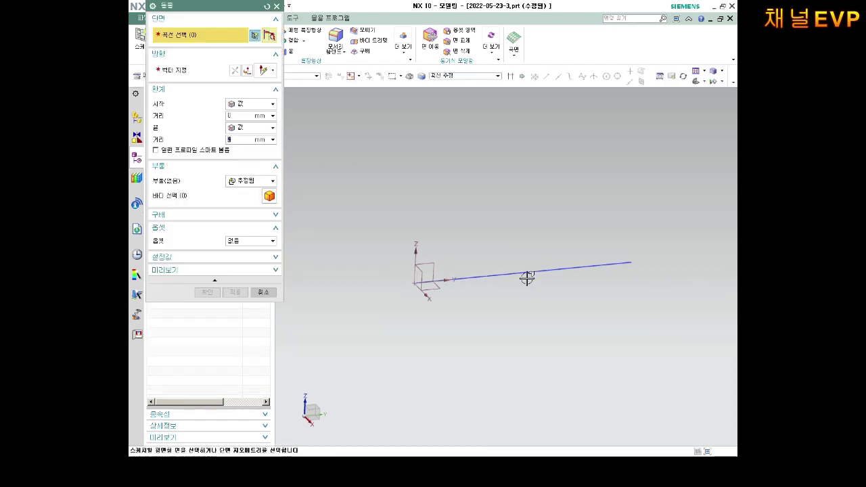
click(527, 272)
mouse_move(558, 304)
middle_down()
mouse_move(574, 296)
mouse_move(535, 267)
middle_up()
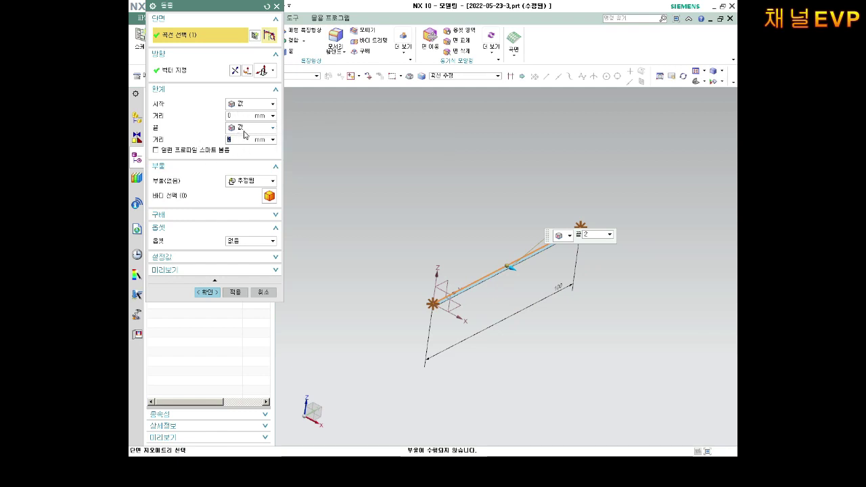
click(247, 128)
click(247, 122)
text(75/)
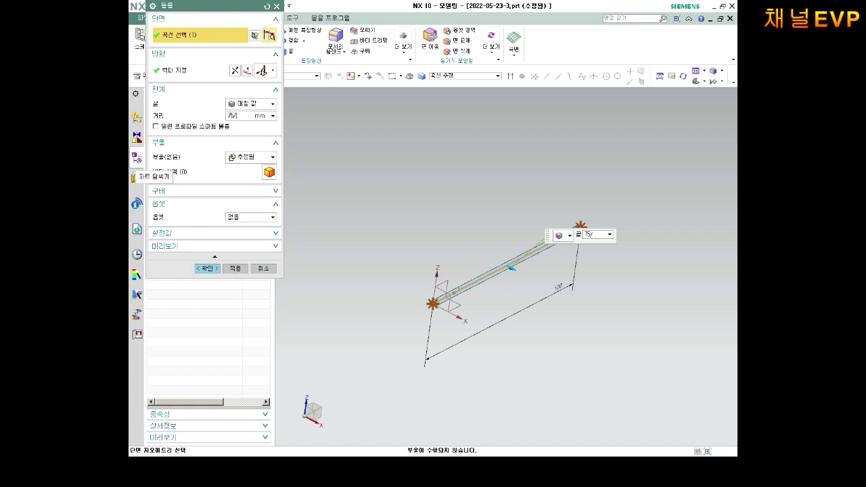
text(2+)
key(Return)
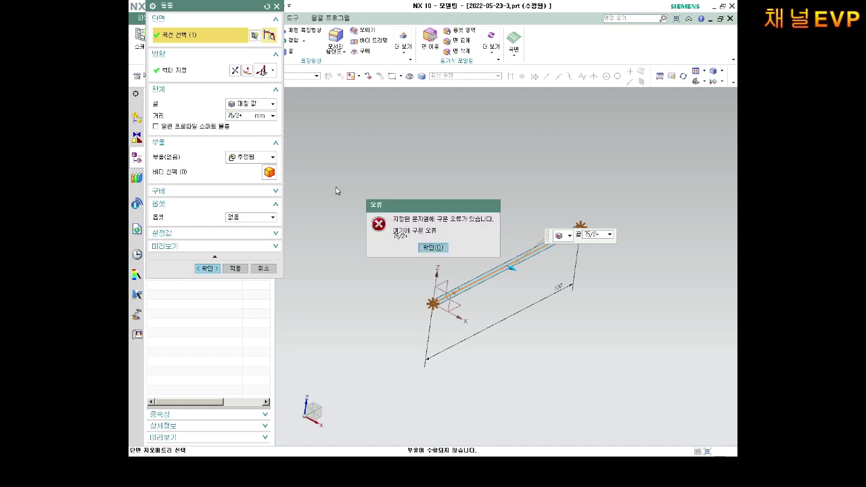
click(418, 246)
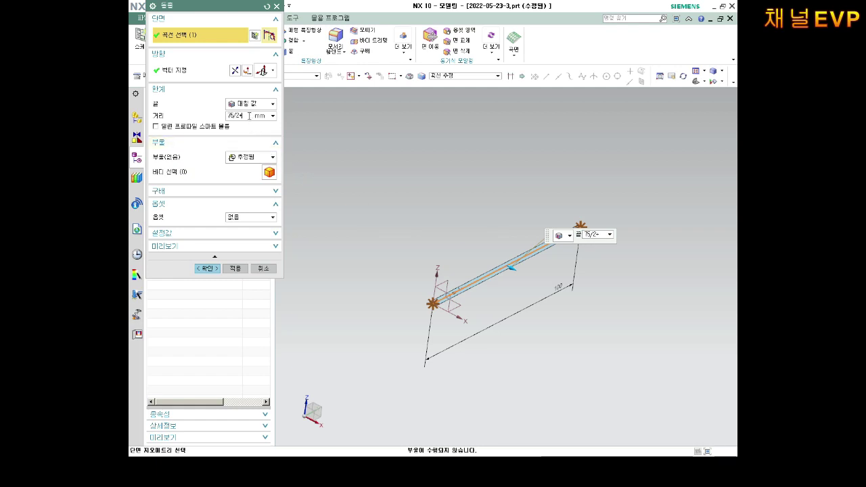
key(Return)
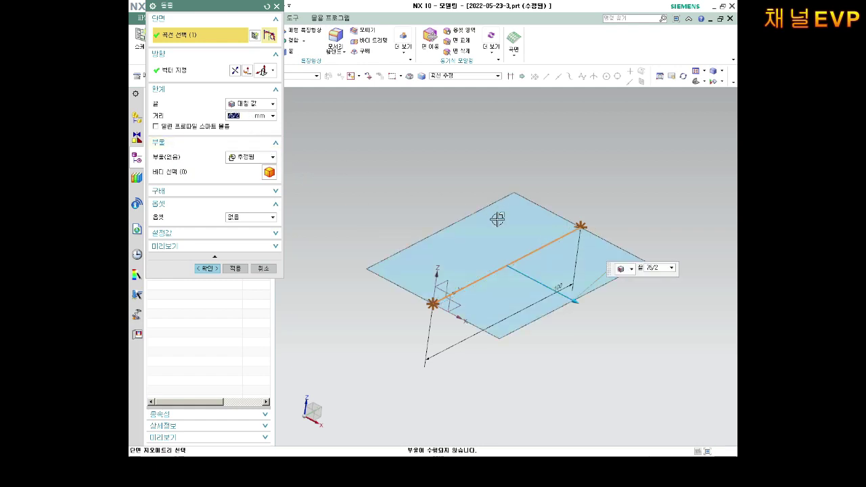
- Expand the Extrude dialog's offset options and view the extruded plane edge-on
mouse_move(643, 340)
middle_down()
mouse_move(623, 305)
mouse_move(628, 318)
mouse_move(611, 309)
middle_up()
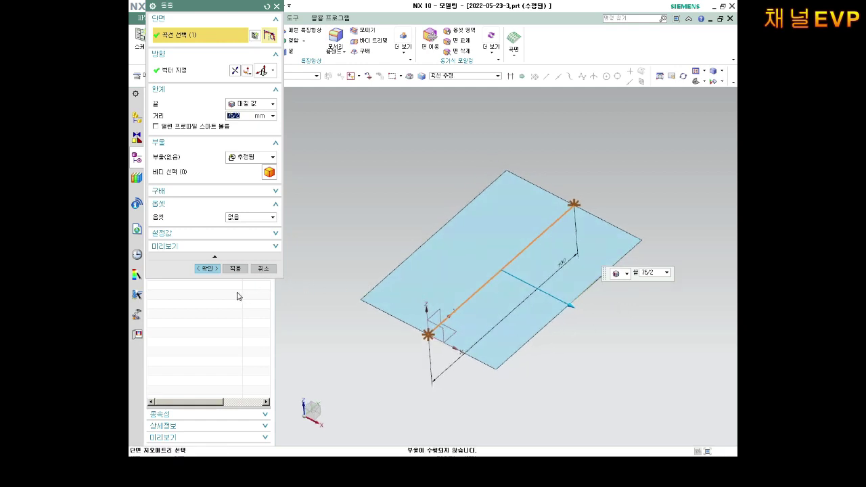
click(275, 203)
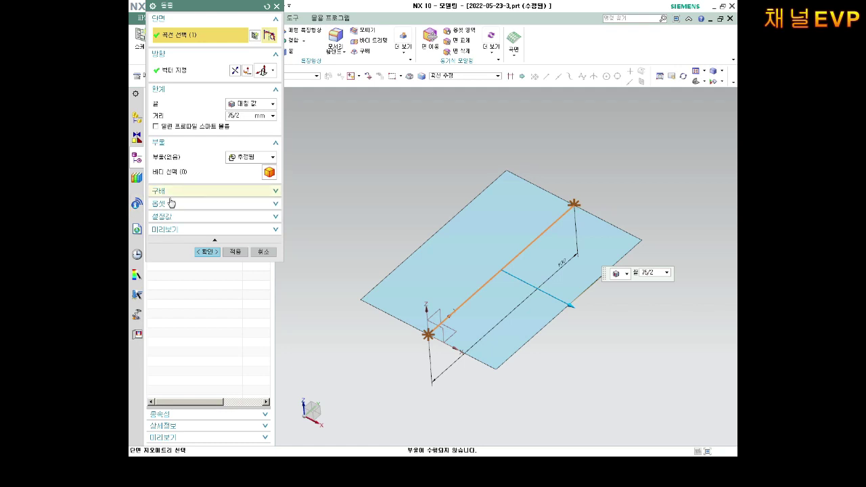
click(231, 239)
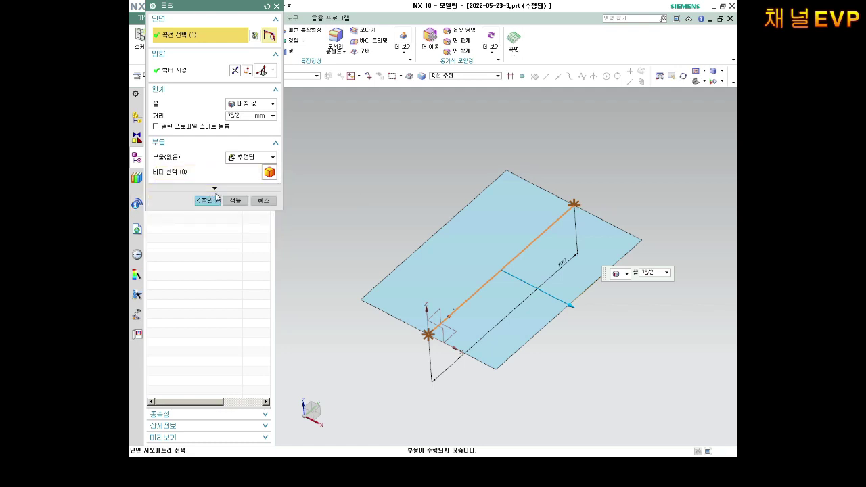
click(215, 189)
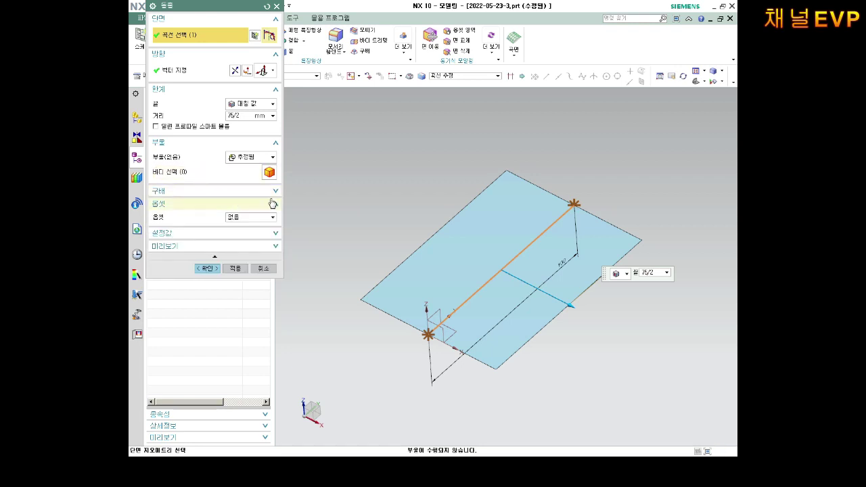
click(275, 205)
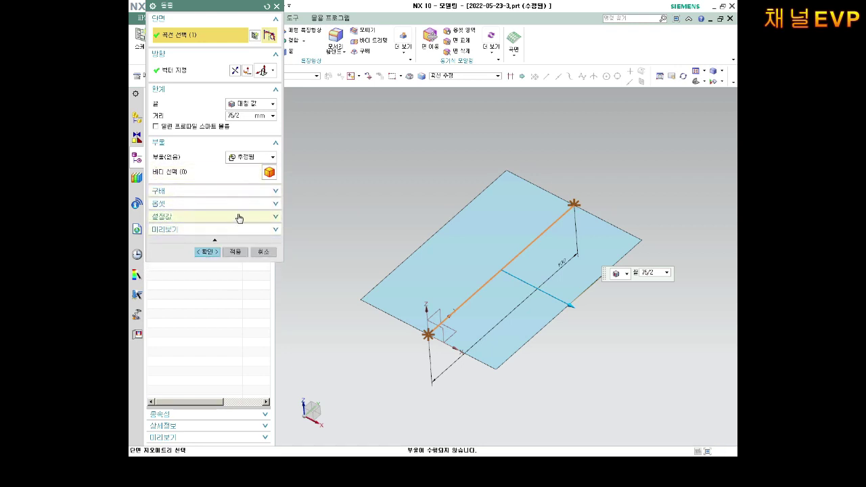
click(275, 204)
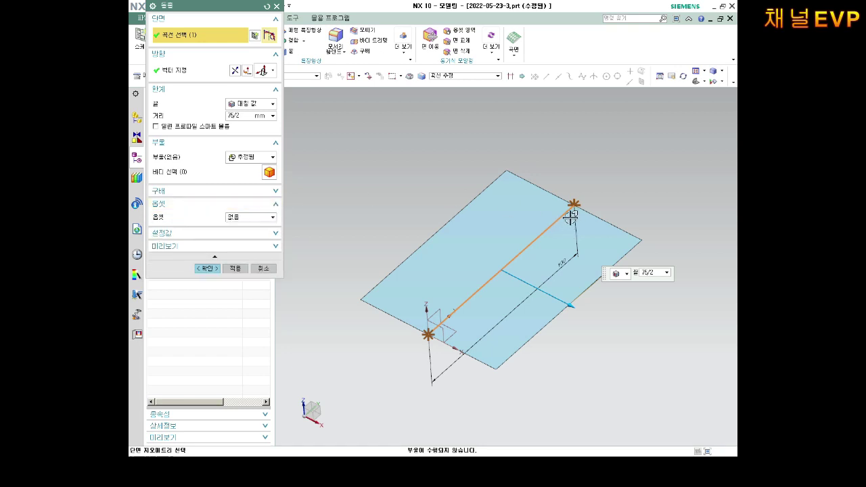
mouse_move(571, 211)
middle_down()
mouse_move(566, 189)
mouse_move(554, 201)
middle_up()
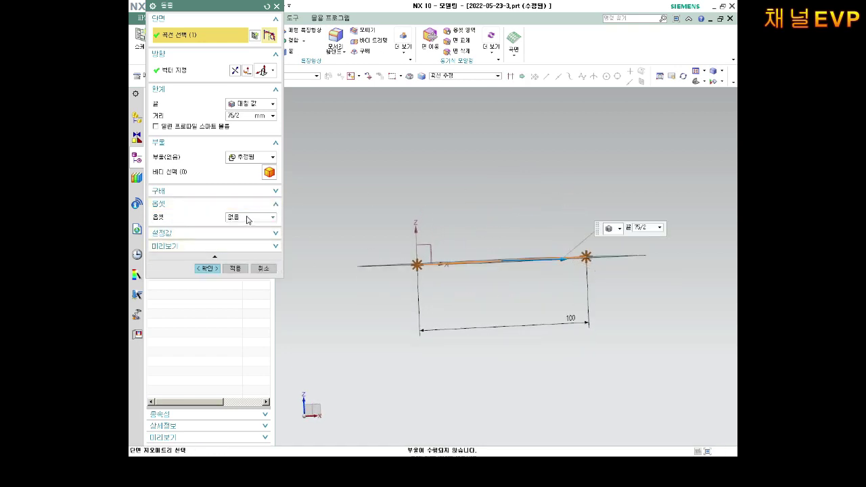
- Give the extrusion a two-sided offset from 0 to 10 for plate thickness
click(248, 217)
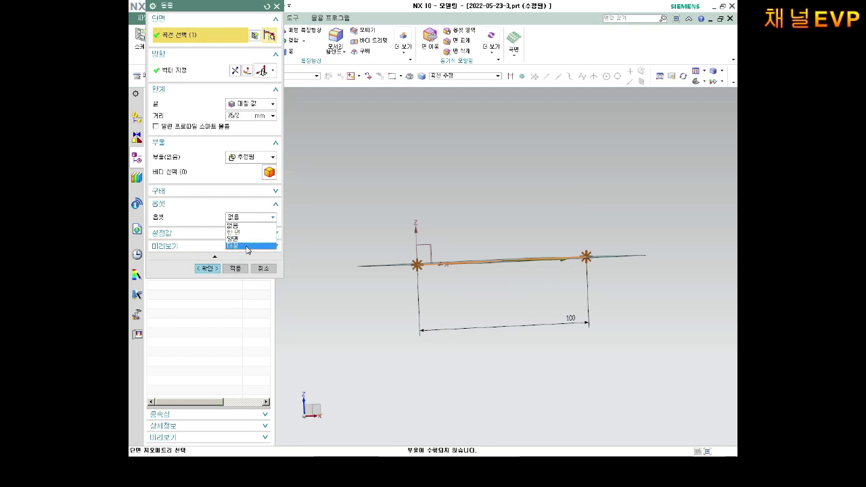
click(246, 238)
middle_drag(469, 233, 502, 293)
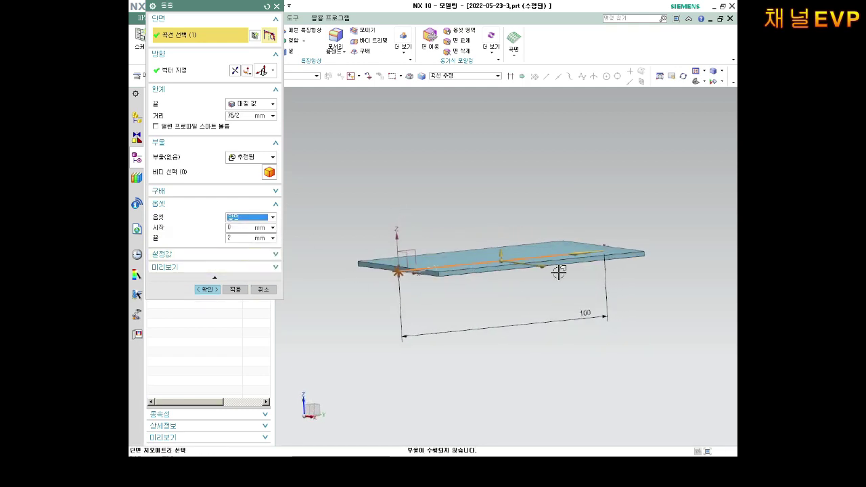
mouse_move(554, 266)
middle_down()
mouse_move(543, 255)
mouse_move(579, 293)
mouse_move(559, 291)
middle_up()
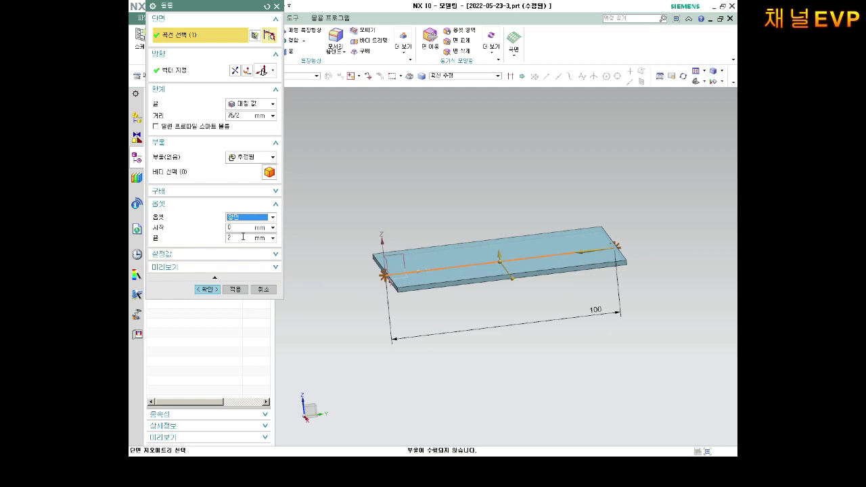
middle_drag(551, 288, 568, 275)
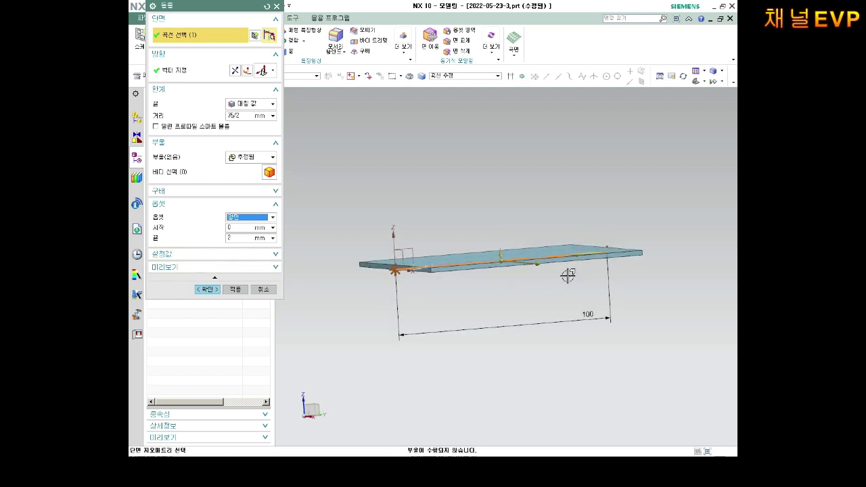
click(249, 240)
text(0)
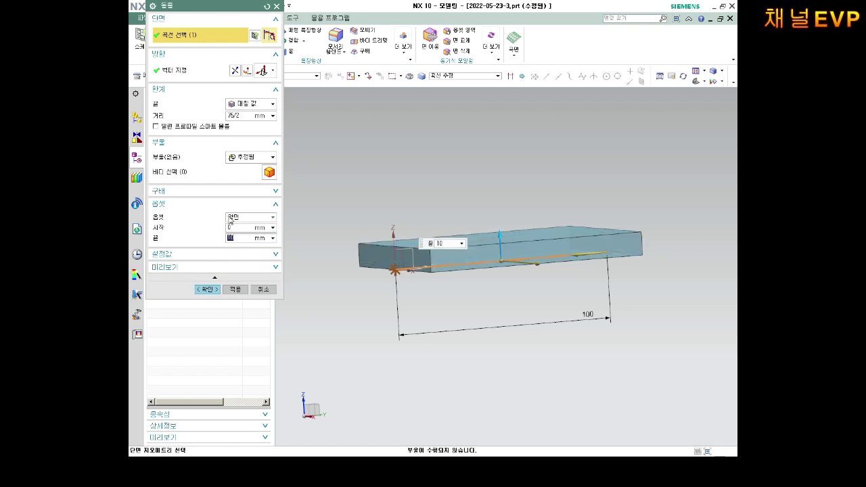
middle_drag(518, 303, 530, 313)
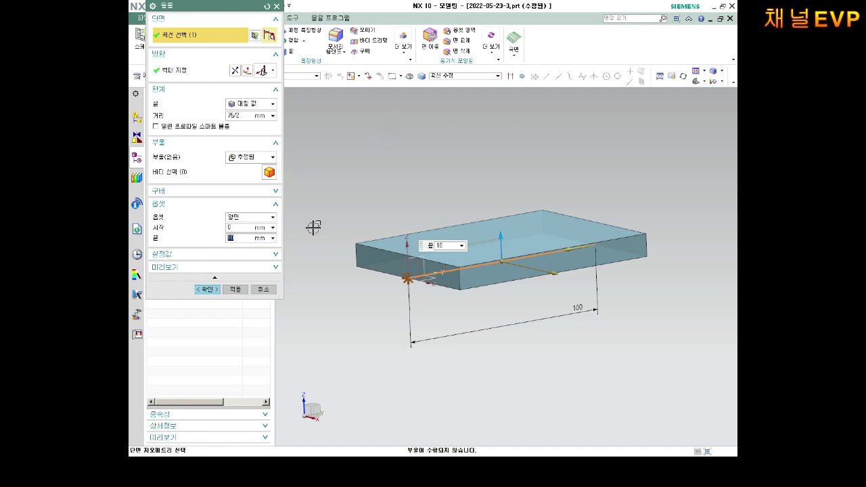
- Create the plate extrusion and reorient the model to a trimetric view
click(215, 296)
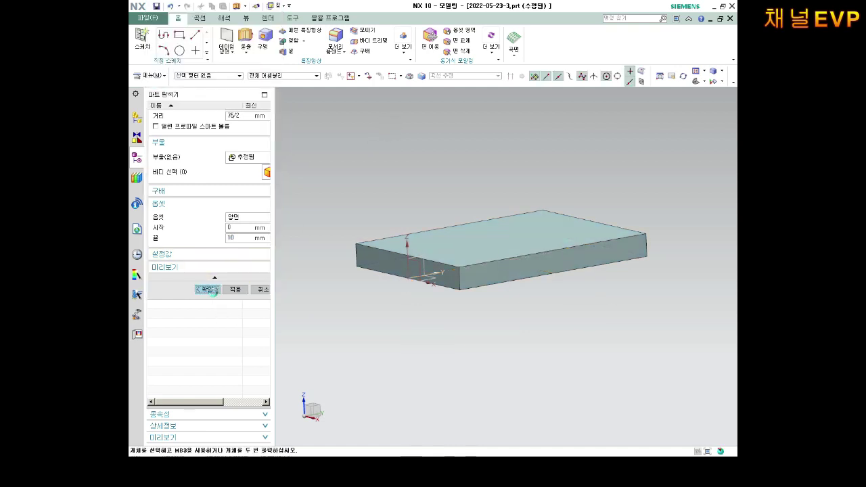
middle_drag(435, 286, 443, 301)
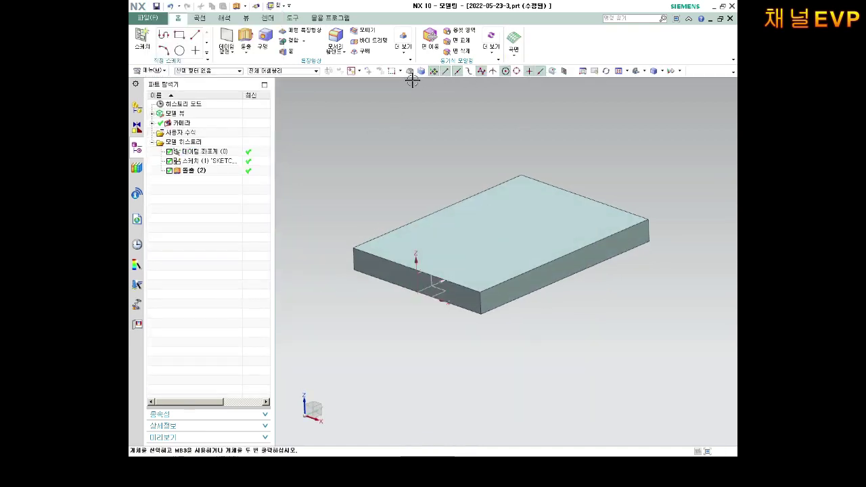
click(642, 71)
click(638, 84)
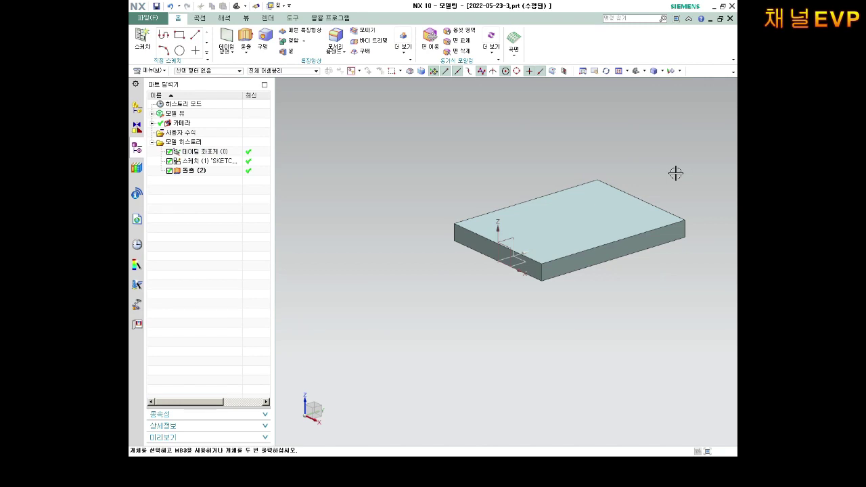
middle_drag(674, 174, 528, 140)
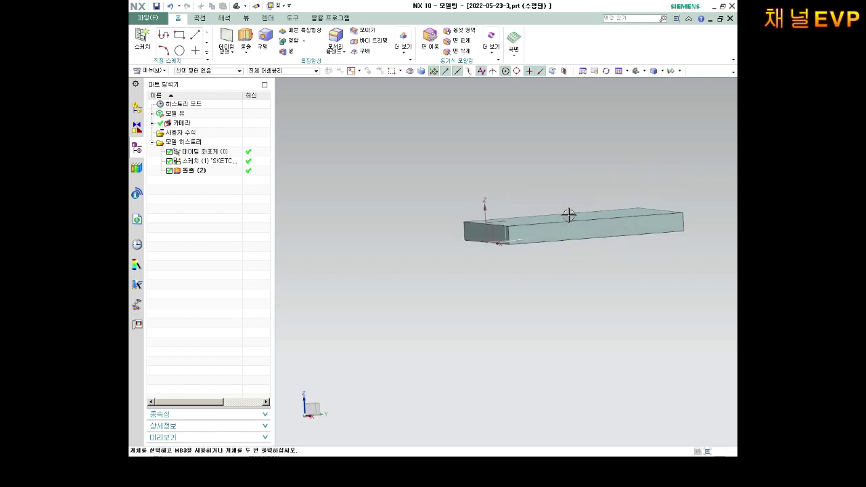
mouse_move(613, 141)
middle_down()
mouse_move(616, 155)
mouse_move(634, 163)
mouse_move(616, 188)
mouse_move(619, 217)
middle_up()
- Select and clear the plate body, then start a new sketch on it
click(636, 181)
key(Escape)
click(627, 245)
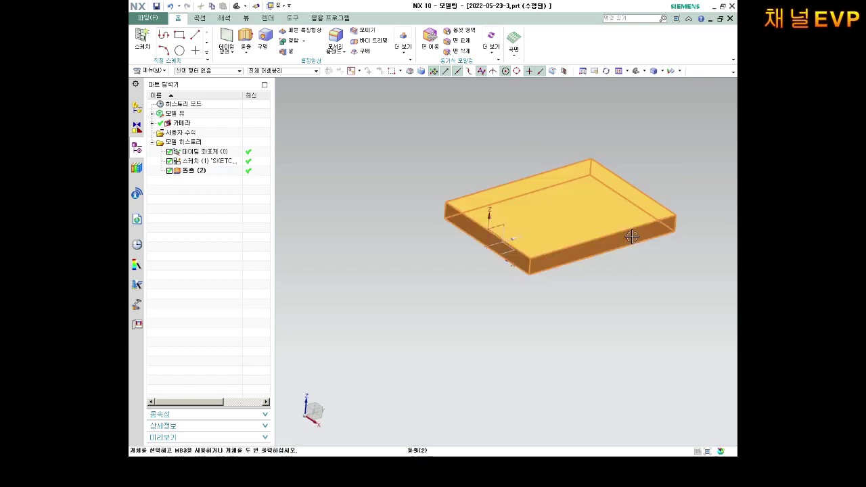
mouse_move(624, 240)
middle_down()
mouse_move(616, 219)
mouse_move(618, 229)
middle_up()
key(Escape)
click(142, 45)
mouse_move(580, 169)
middle_down()
mouse_move(612, 189)
mouse_move(646, 277)
middle_up()
- On the plate's front face, sketch a vertical line and a horizontal line profile
click(622, 275)
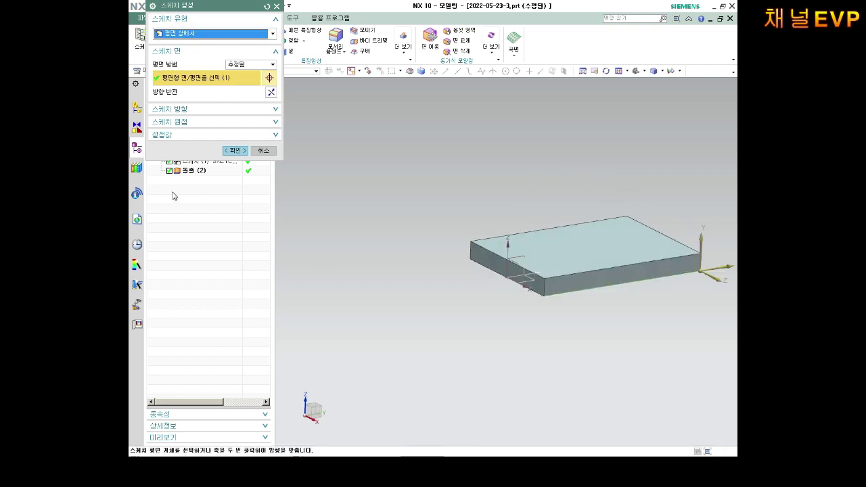
click(232, 150)
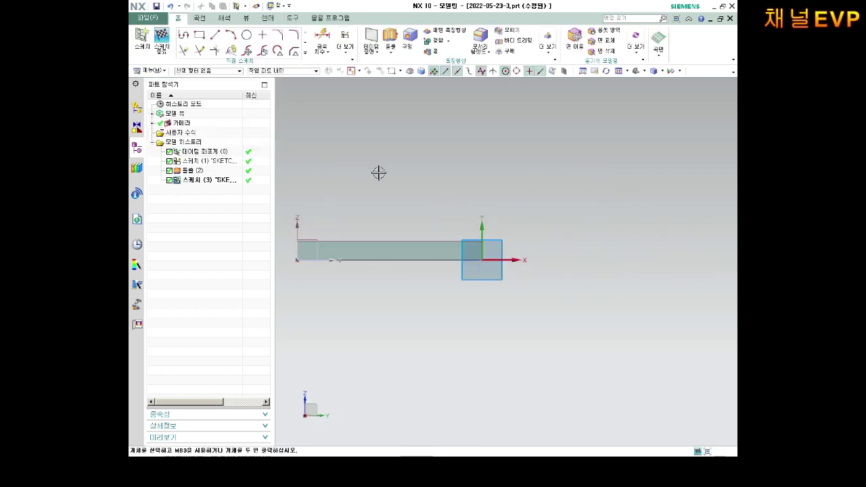
click(184, 34)
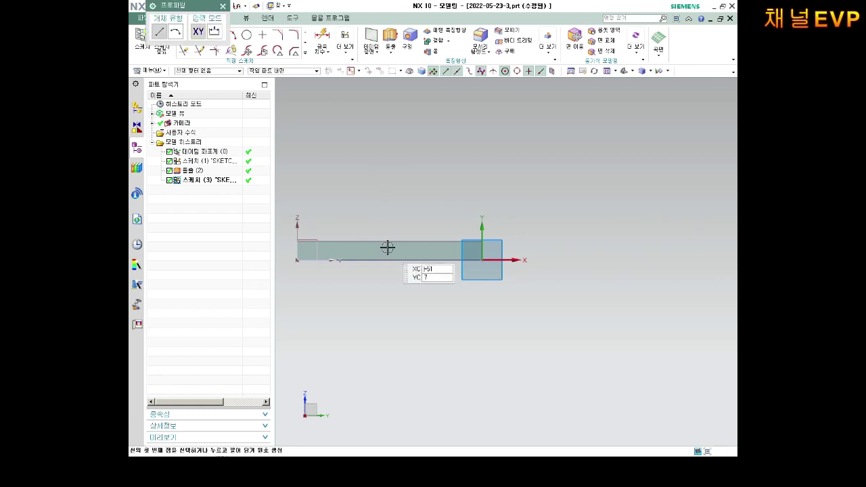
click(381, 241)
click(381, 145)
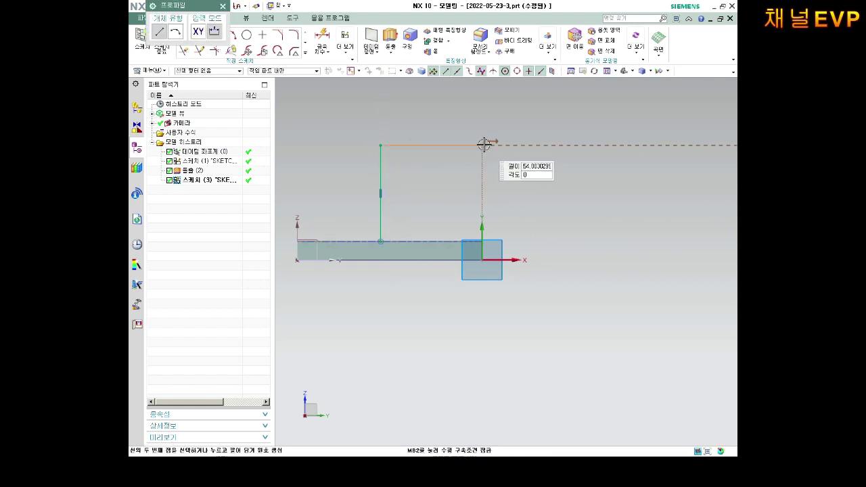
click(481, 145)
key(Escape)
mouse_move(469, 187)
middle_down()
mouse_move(421, 195)
mouse_move(421, 180)
middle_up()
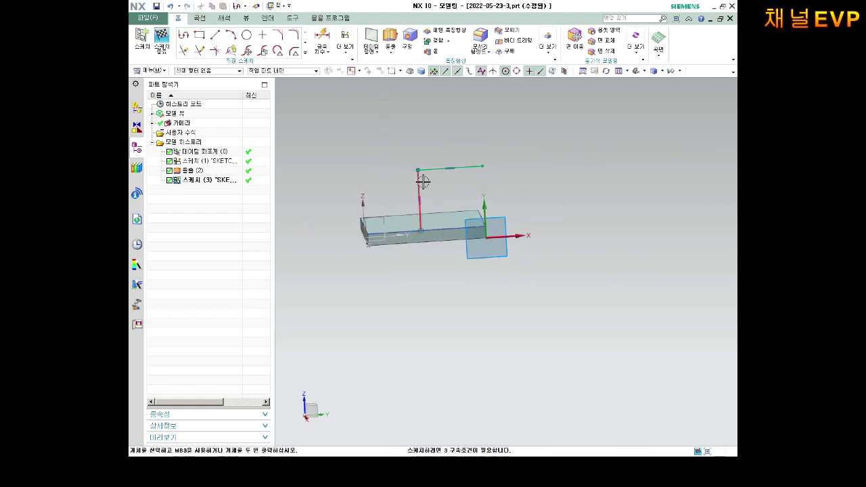
- Dimension the profile's height to 85 from the plate's bottom edge
click(323, 42)
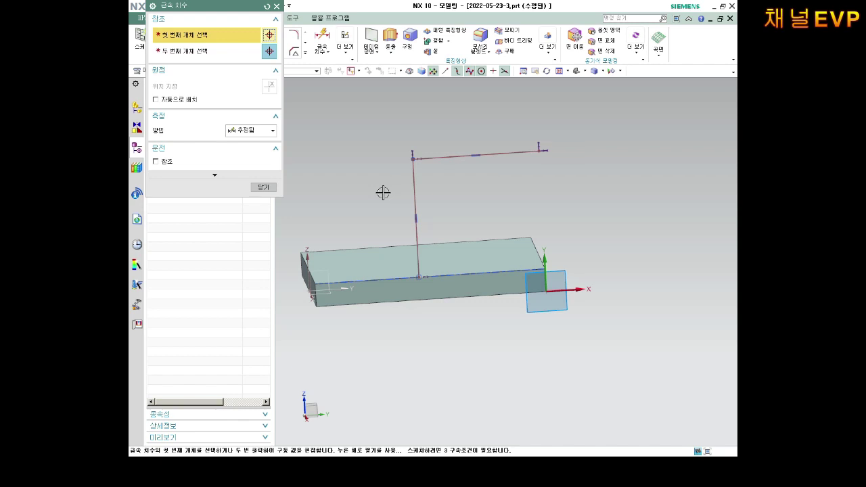
scroll(396, 221, up, 1)
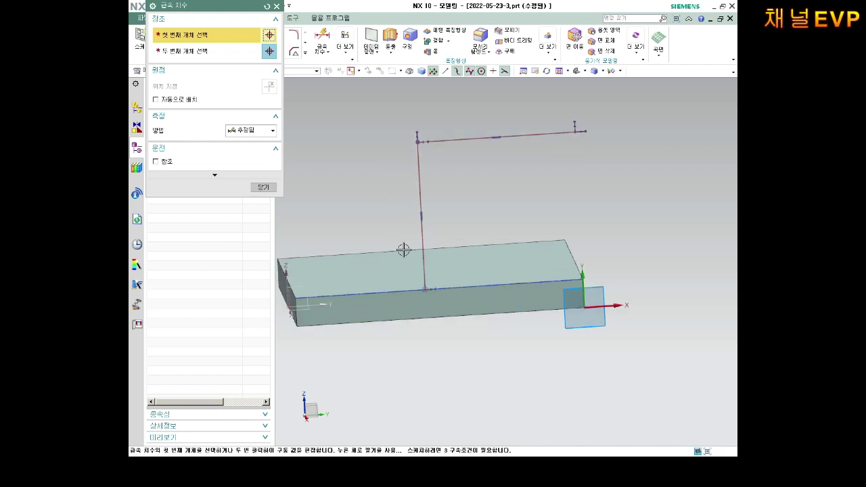
click(419, 251)
scroll(455, 316, down, 1)
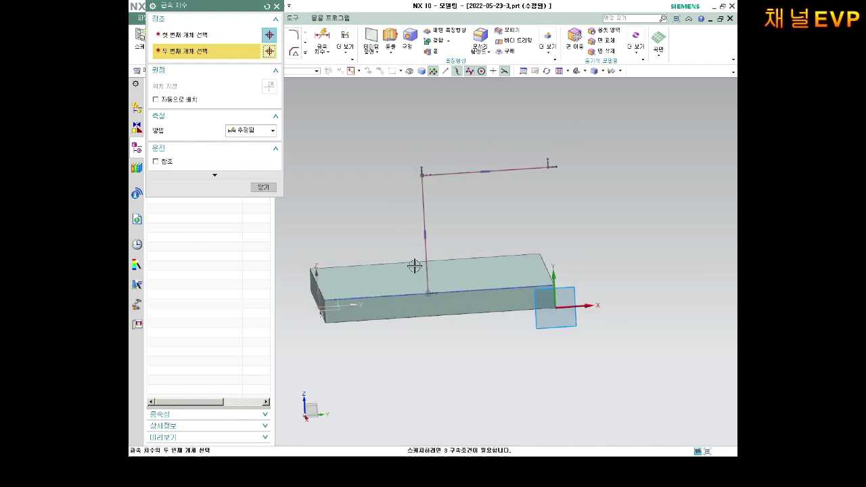
key(Escape)
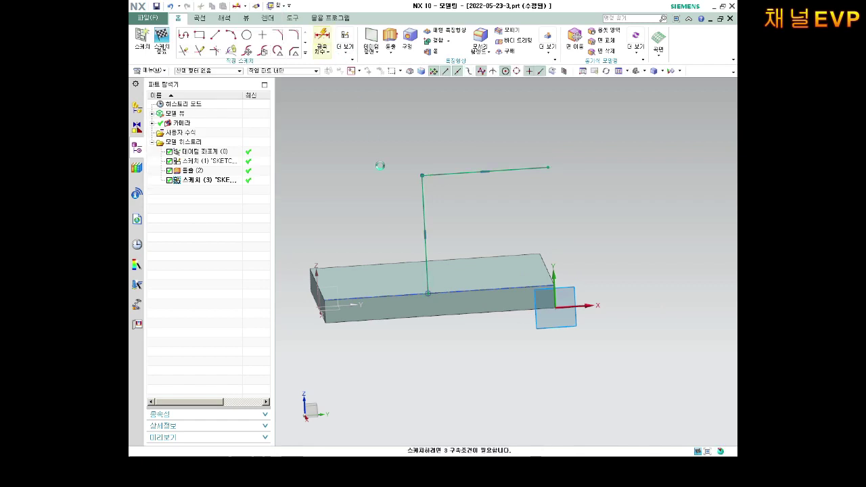
click(321, 44)
click(412, 318)
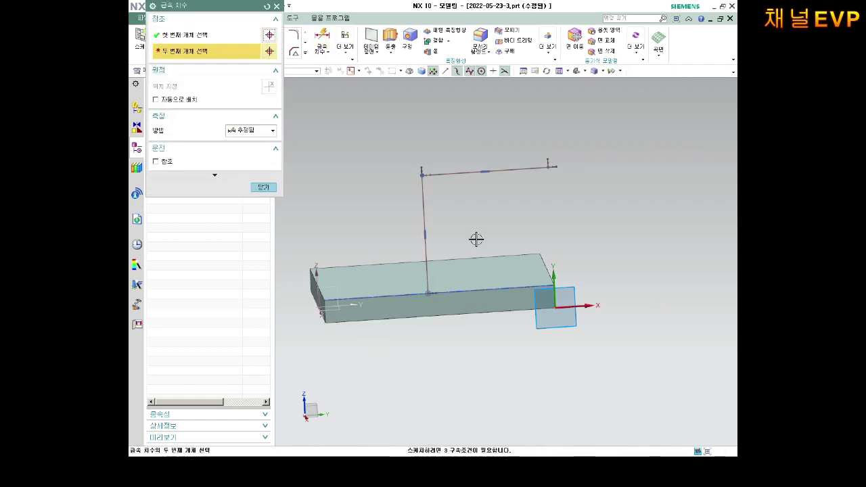
click(472, 173)
click(298, 238)
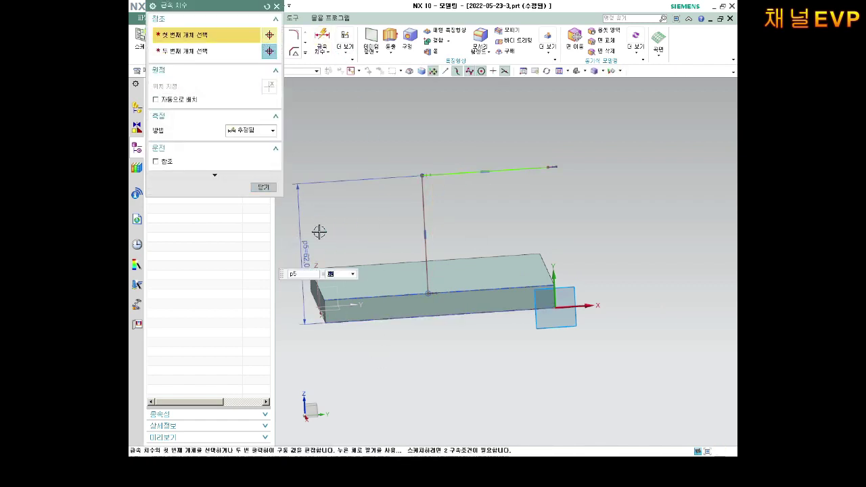
key(Return)
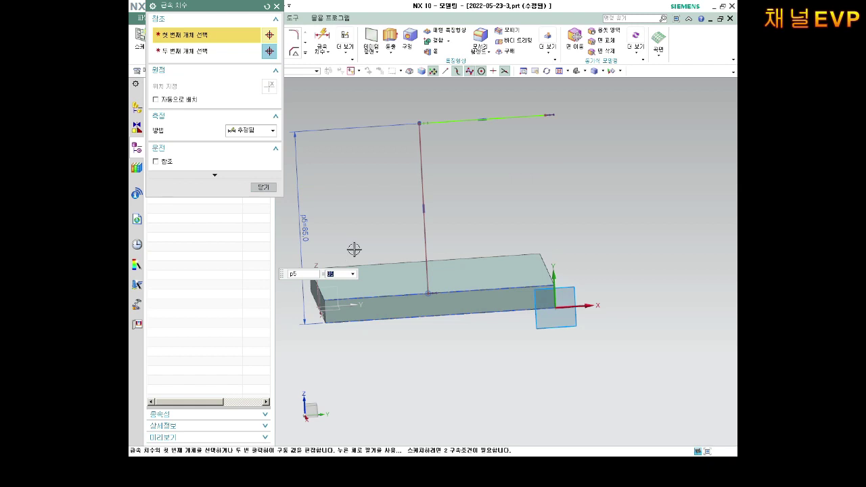
- Dimension the vertical line's horizontal position from the sketch's vertical axis
scroll(518, 286, up, 2)
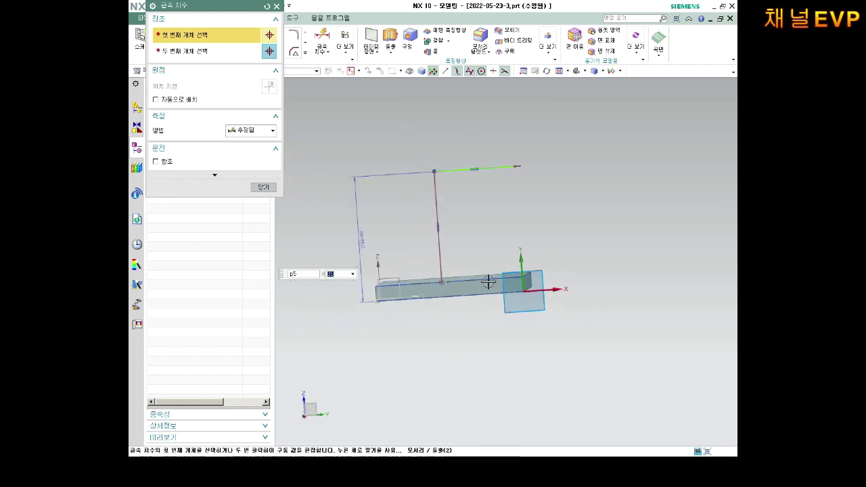
scroll(541, 288, down, 2)
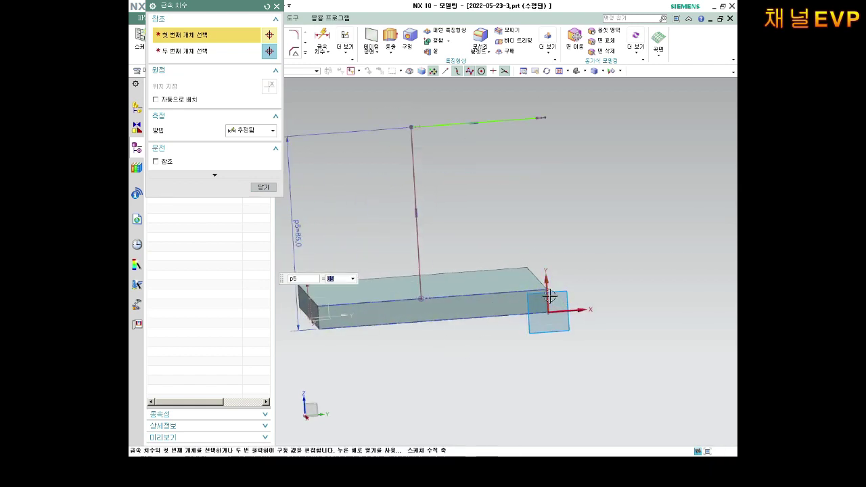
click(555, 301)
click(419, 160)
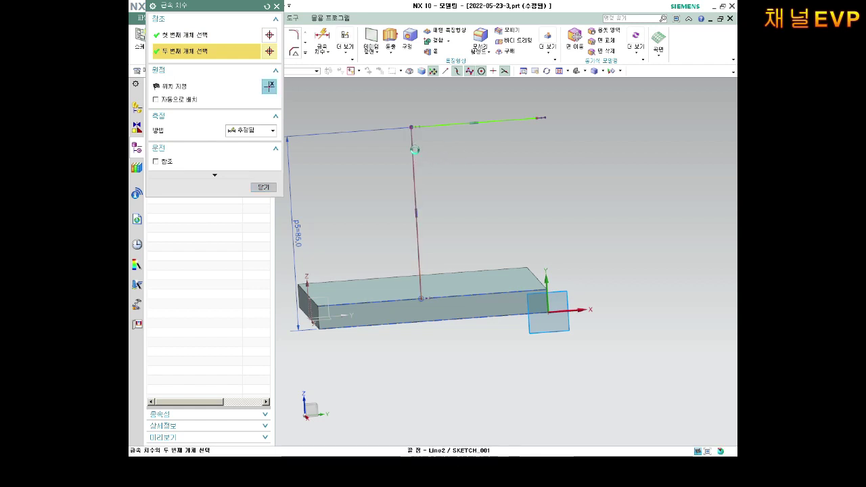
click(430, 99)
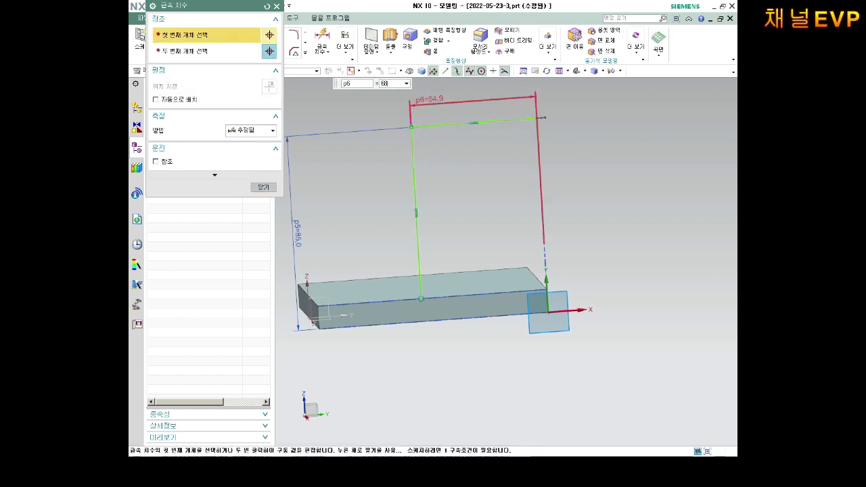
middle_click(518, 202)
scroll(518, 201, up, 1)
mouse_move(519, 201)
middle_down()
mouse_move(521, 225)
mouse_move(576, 223)
mouse_move(494, 136)
middle_up()
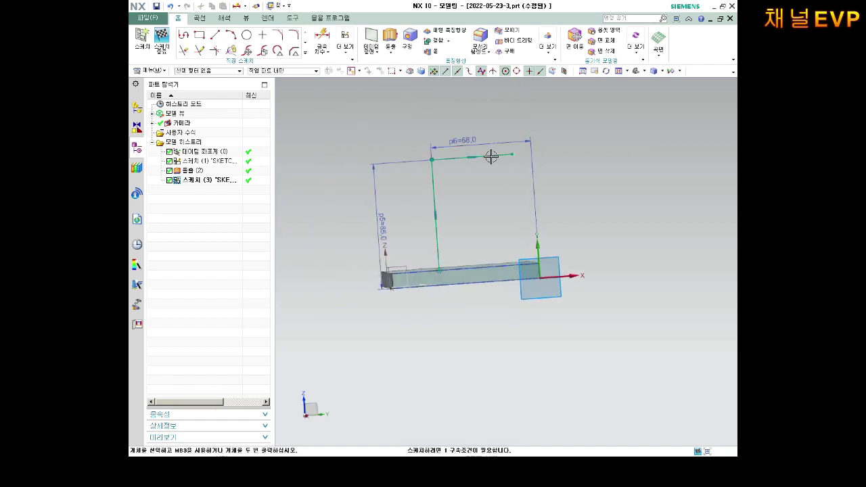
middle_drag(473, 169, 474, 170)
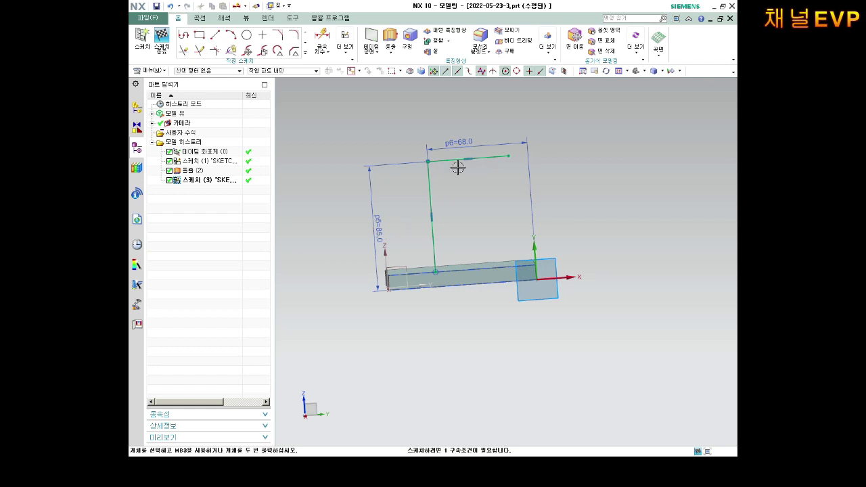
- Dimension the top horizontal line to 68 long, fully constraining the sketch
click(322, 41)
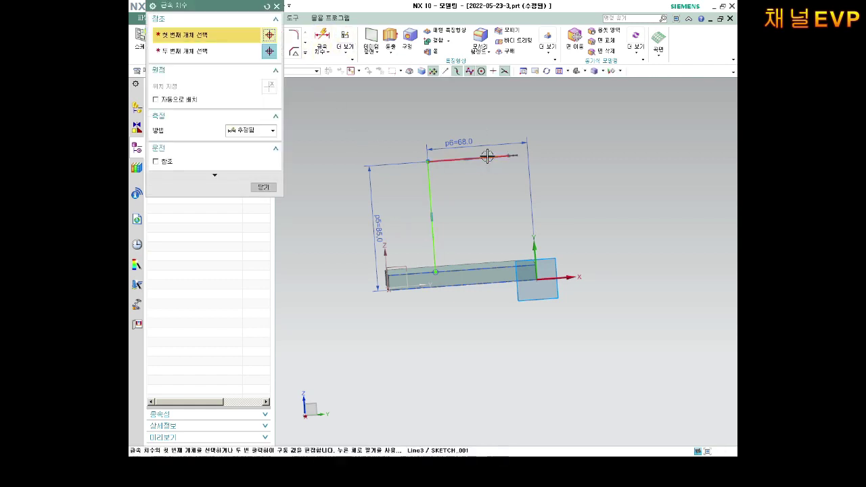
click(488, 156)
click(484, 111)
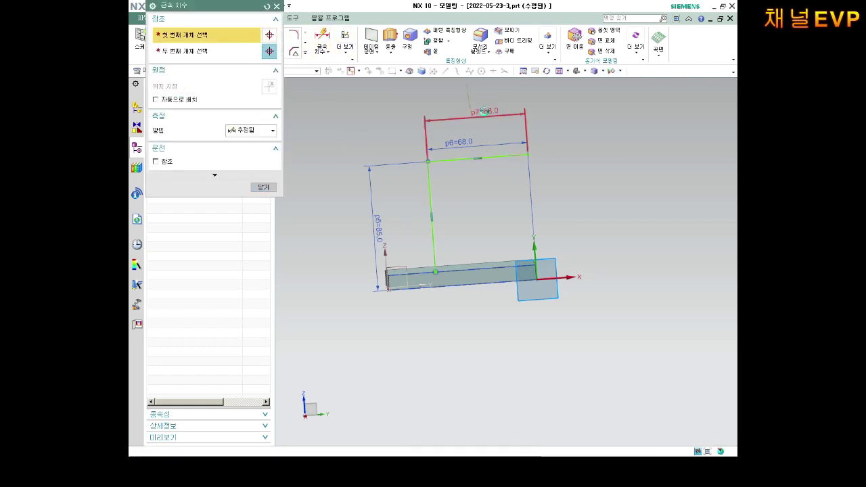
middle_click(484, 113)
mouse_move(484, 113)
middle_down()
mouse_move(533, 203)
mouse_move(543, 201)
middle_up()
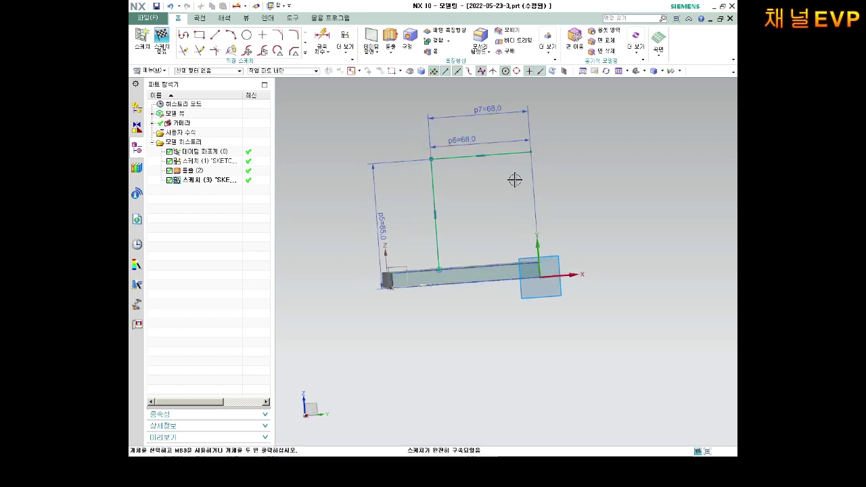
middle_drag(456, 175, 375, 146)
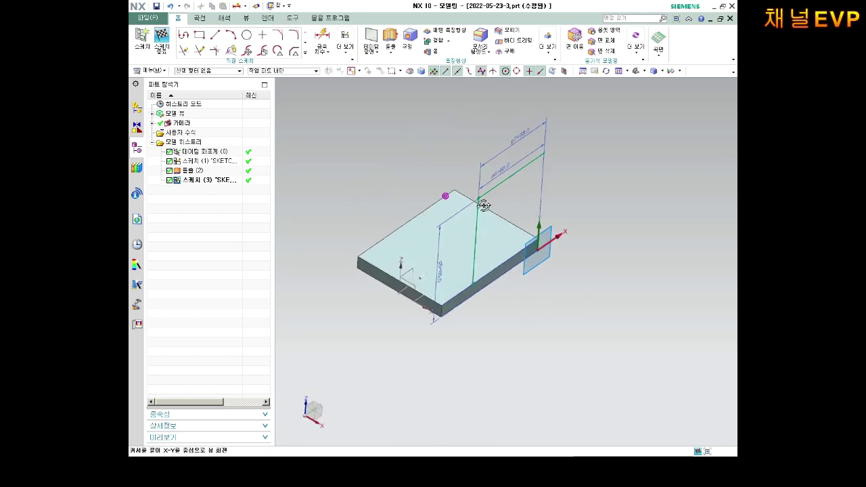
- Finish the sketch and extrude the L-profile 25 mm in the reversed direction
click(161, 41)
click(250, 41)
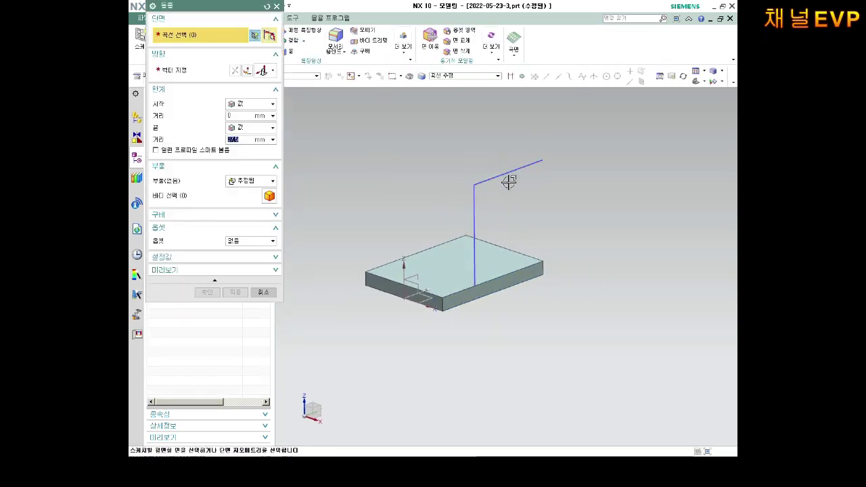
click(504, 177)
middle_drag(514, 223, 523, 267)
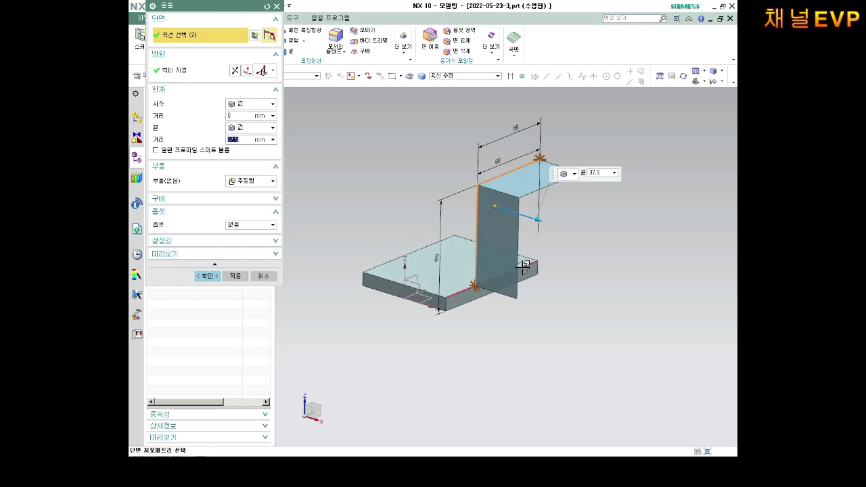
click(235, 71)
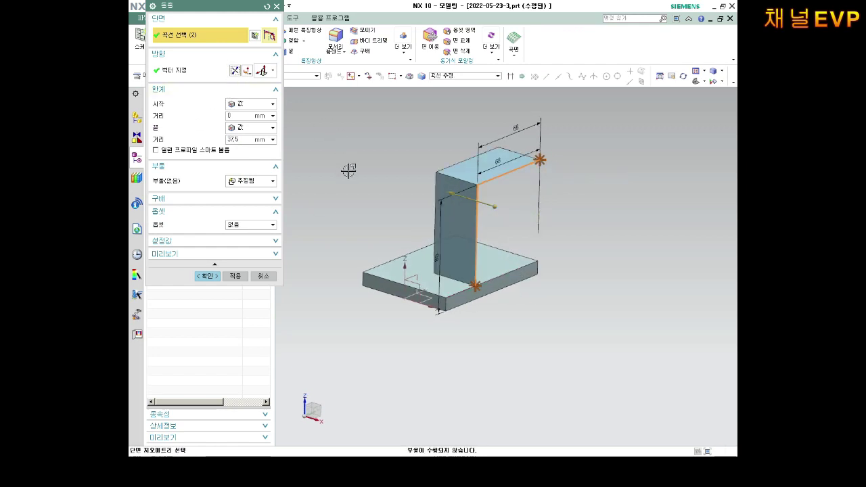
click(246, 139)
text(75)
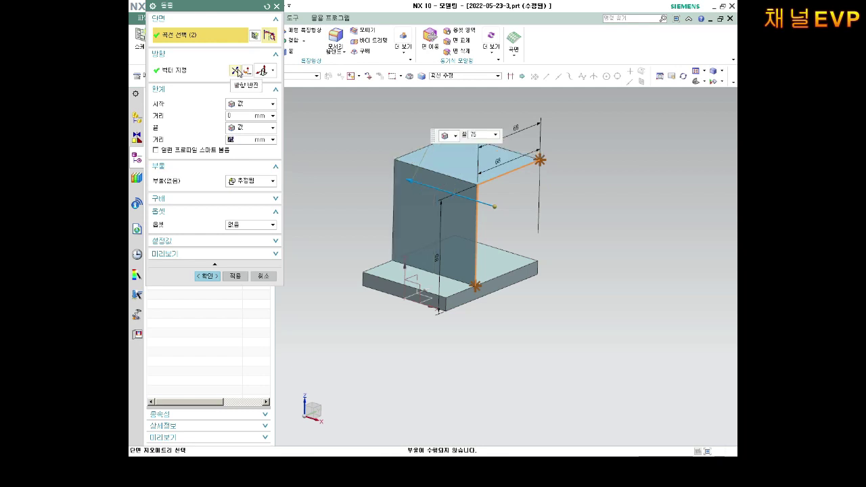
middle_drag(473, 271, 484, 269)
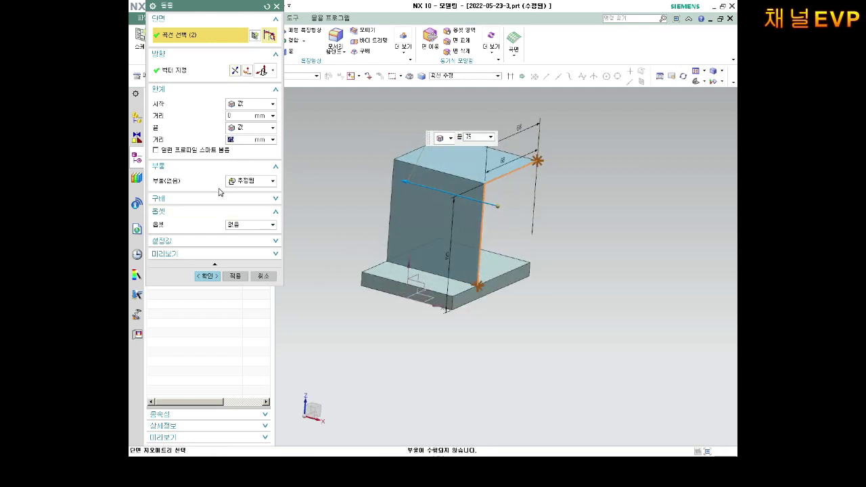
- Add a two-sided 0 to 10 offset and create the web and flange extrusion
click(241, 225)
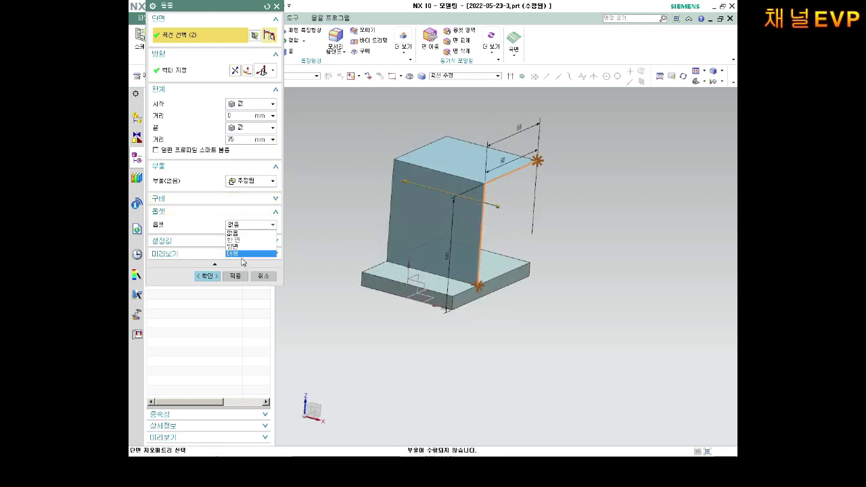
click(242, 248)
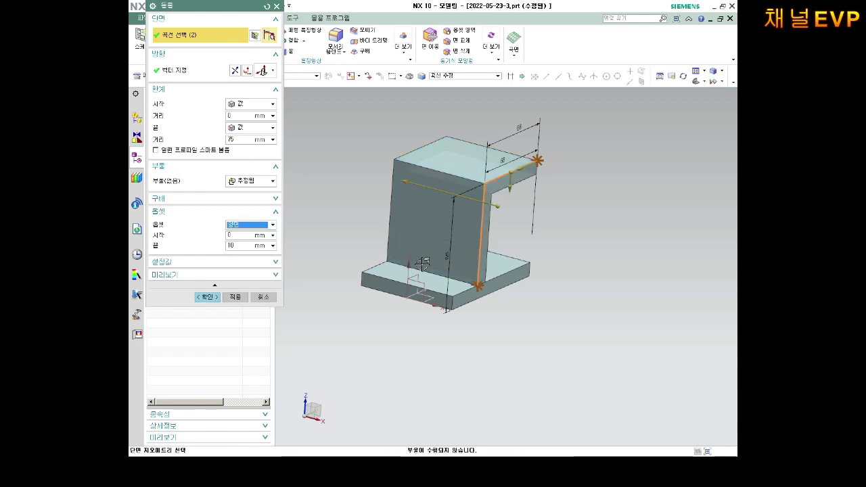
middle_drag(487, 202, 512, 188)
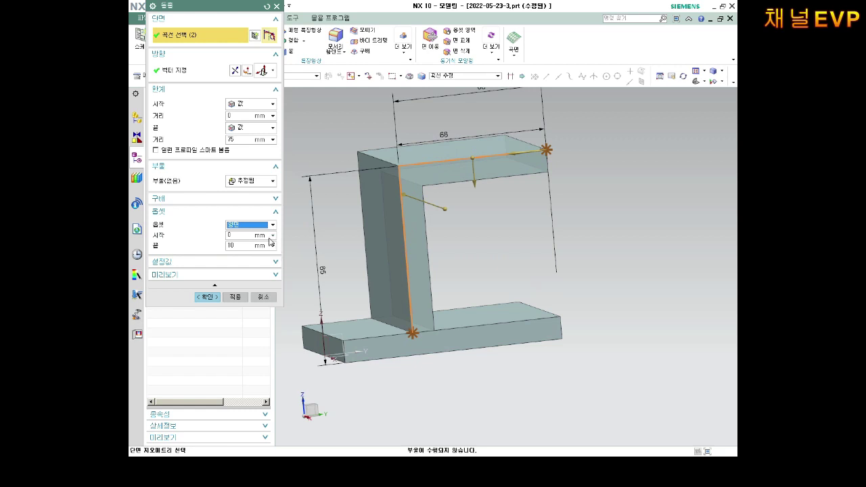
middle_drag(396, 301, 354, 284)
scroll(438, 248, up, 2)
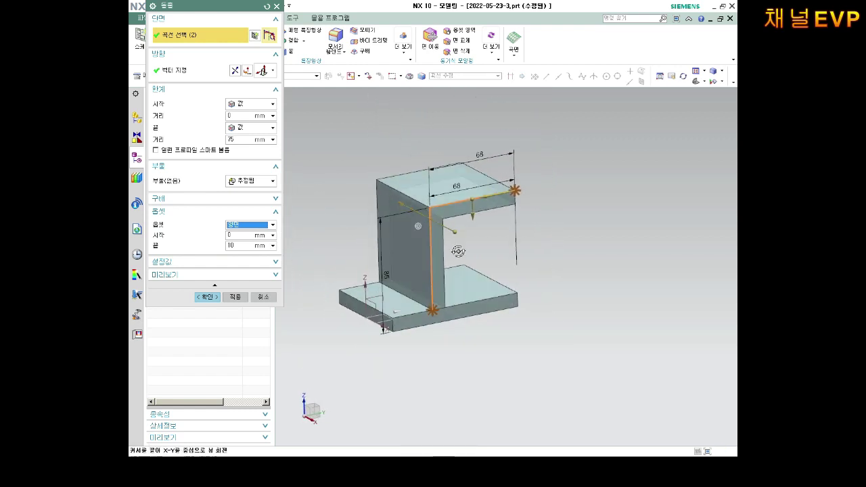
click(212, 301)
mouse_move(411, 280)
middle_down()
mouse_move(440, 273)
mouse_move(426, 277)
mouse_move(433, 274)
middle_up()
click(203, 181)
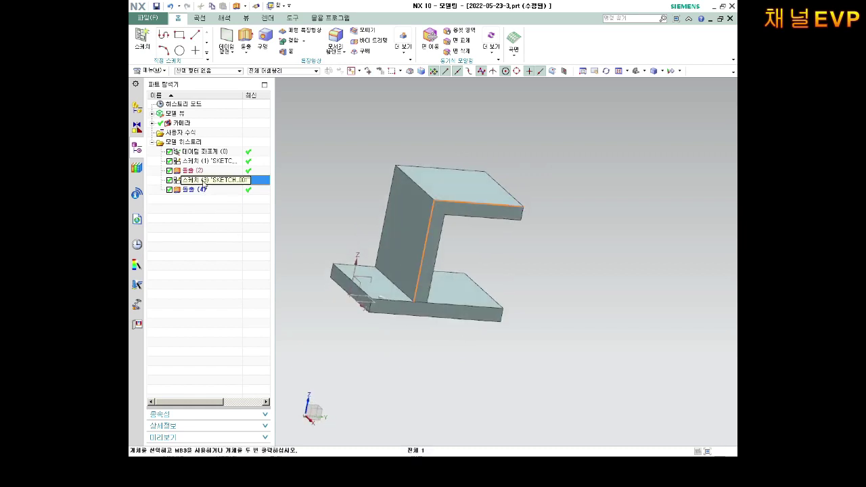
- Hide Sketch (3) and Sketch (1)
right_click(203, 181)
click(230, 167)
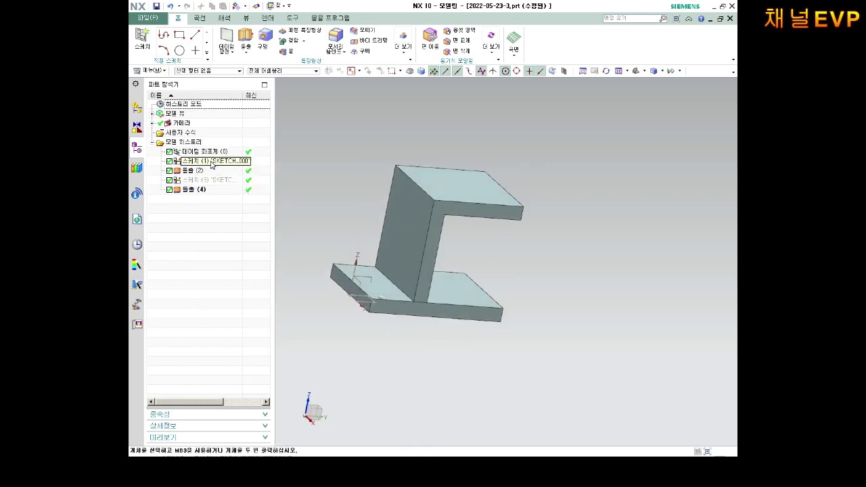
right_click(212, 164)
click(236, 166)
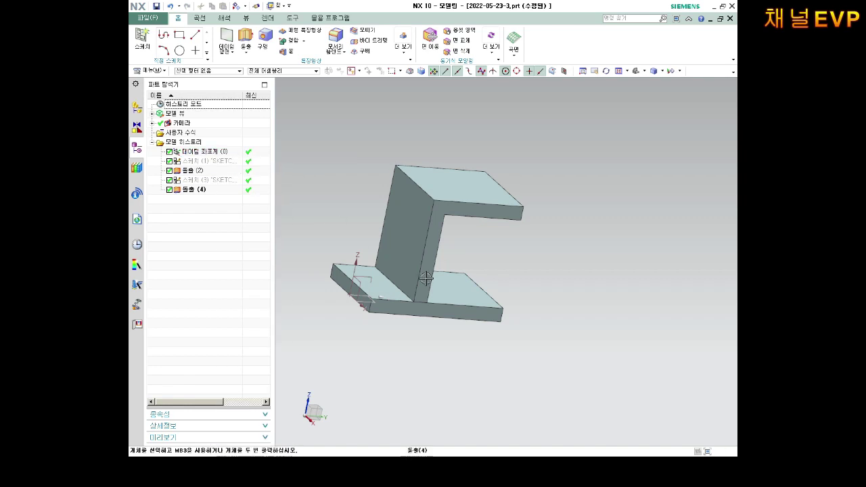
middle_drag(426, 279, 427, 262)
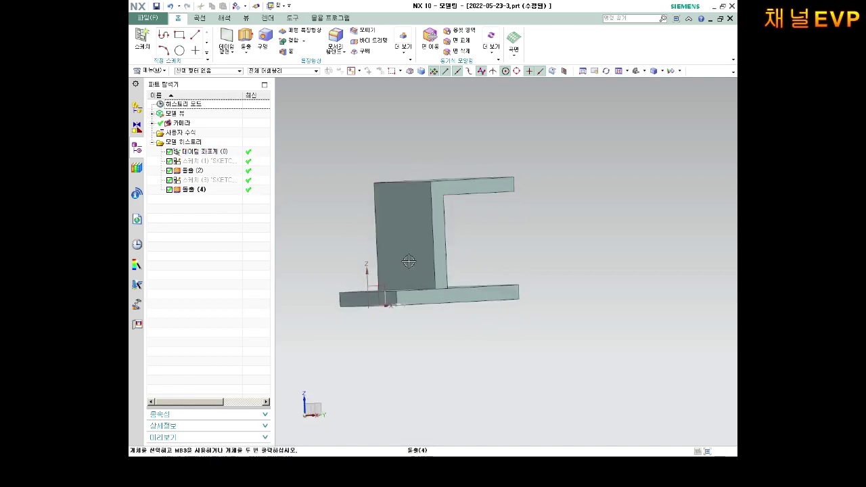
- Measure the 32 mm distance from the base plate end to the web face
click(226, 22)
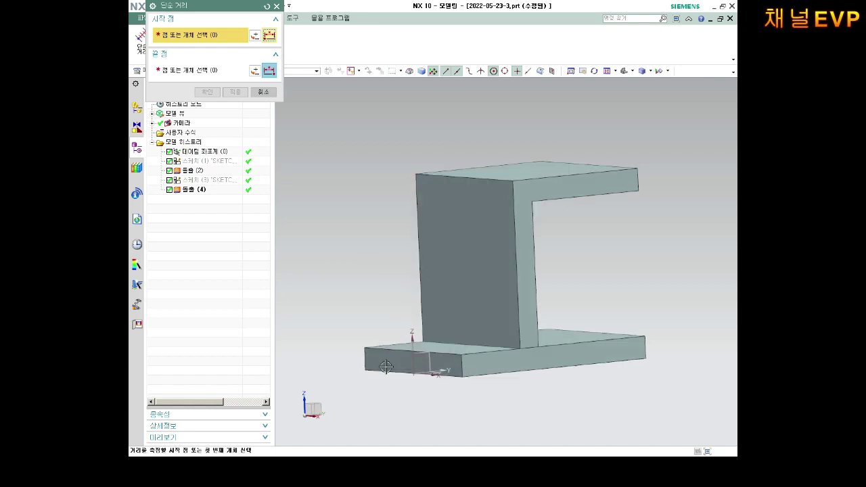
click(385, 366)
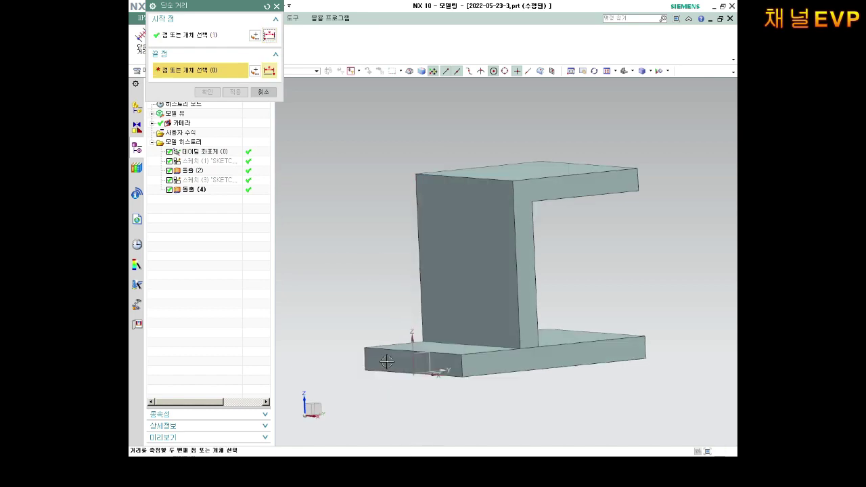
click(486, 311)
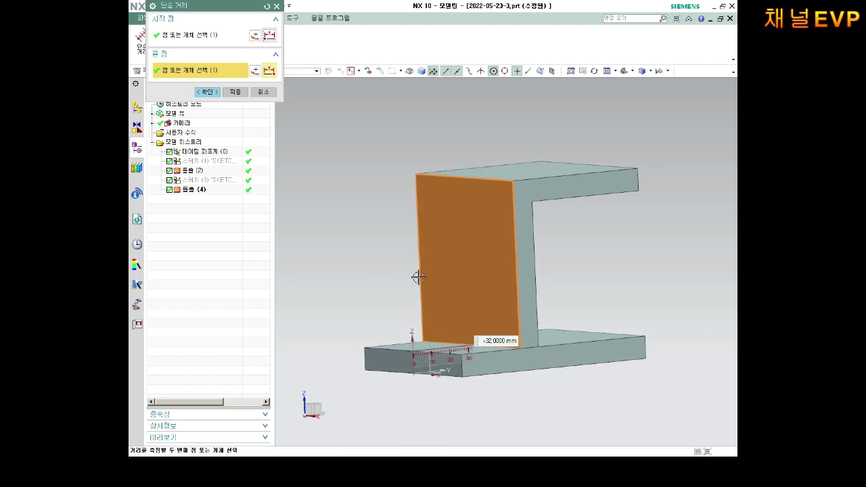
middle_click(512, 309)
mouse_move(512, 309)
middle_down()
mouse_move(456, 270)
mouse_move(543, 290)
mouse_move(491, 267)
mouse_move(470, 215)
middle_up()
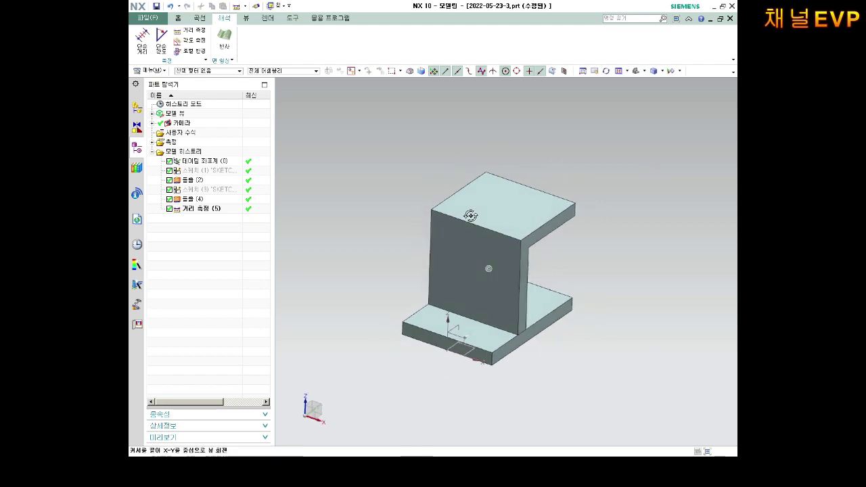
click(177, 19)
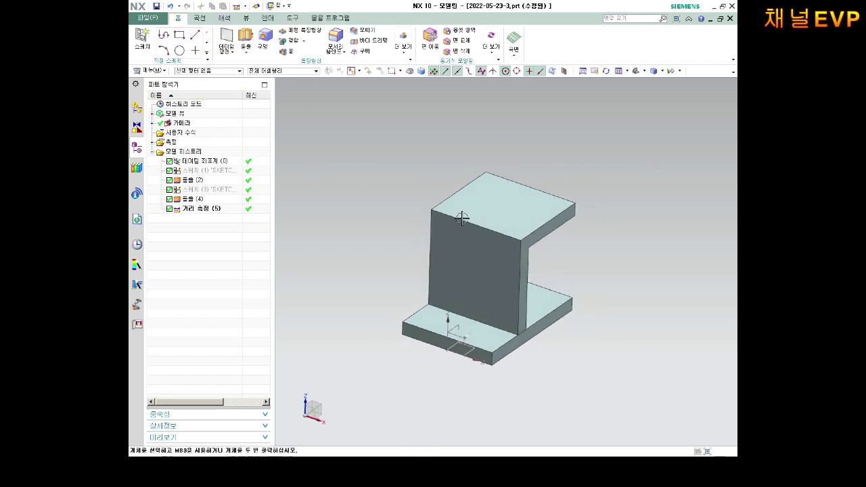
- Start a new sketch on the part's top face
click(142, 39)
click(469, 190)
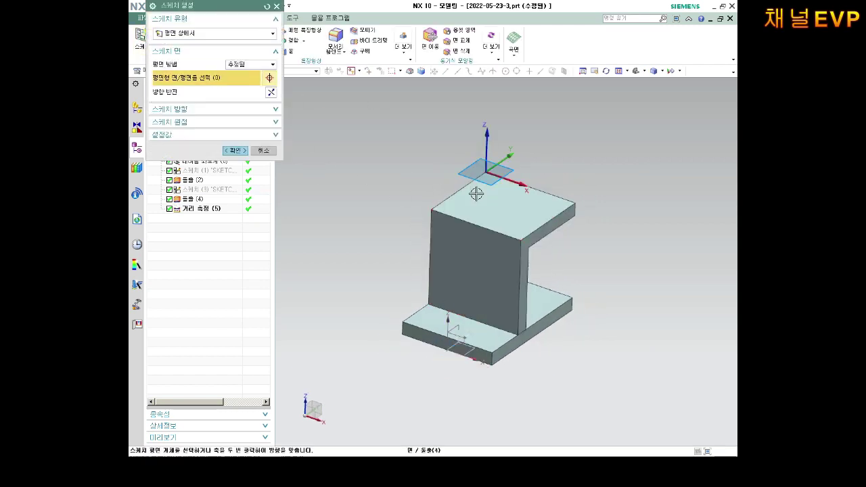
click(241, 152)
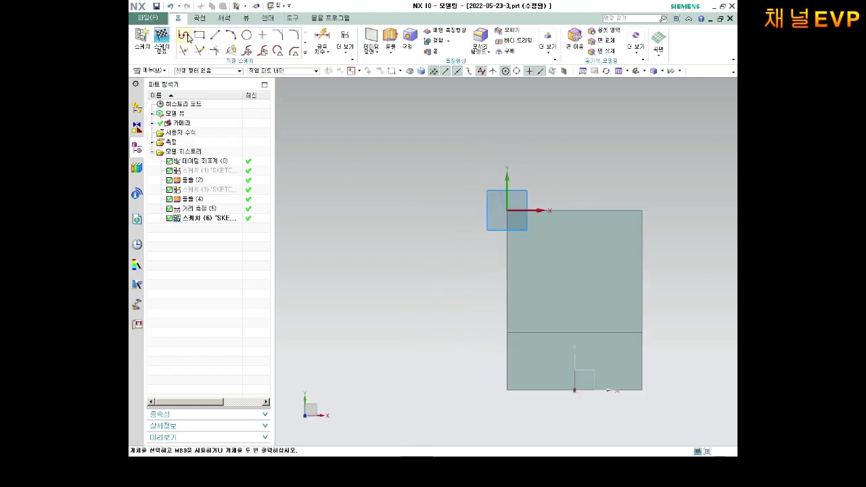
- Draw a closed five-line outline with a sloped edge, left of the web
click(185, 37)
click(506, 211)
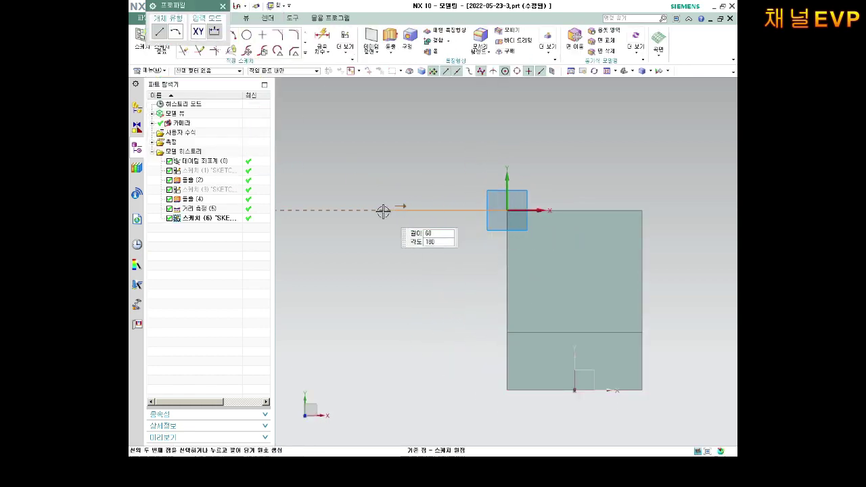
click(364, 211)
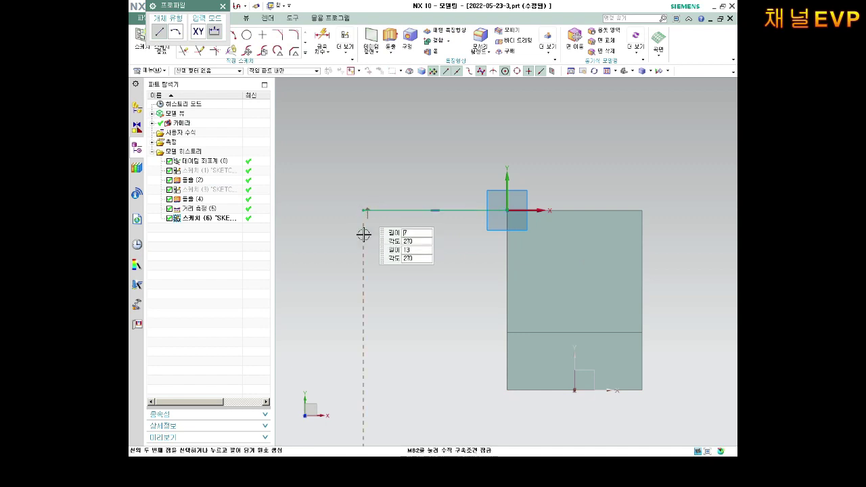
click(364, 361)
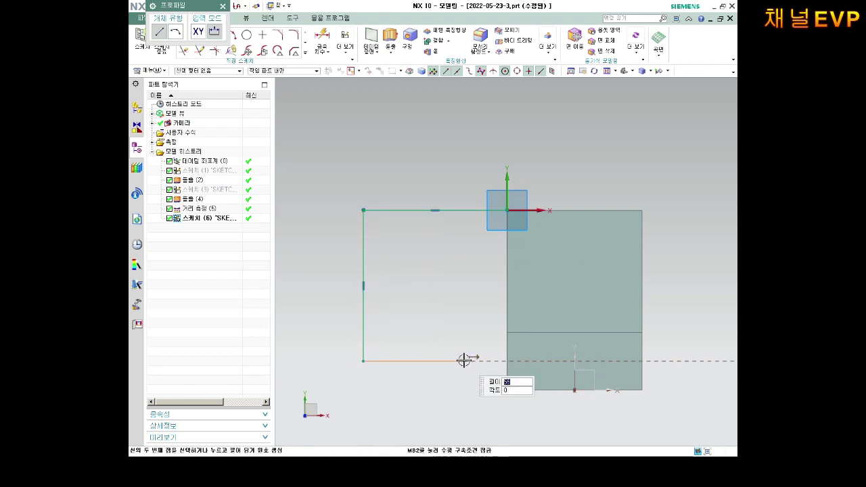
click(464, 360)
click(507, 332)
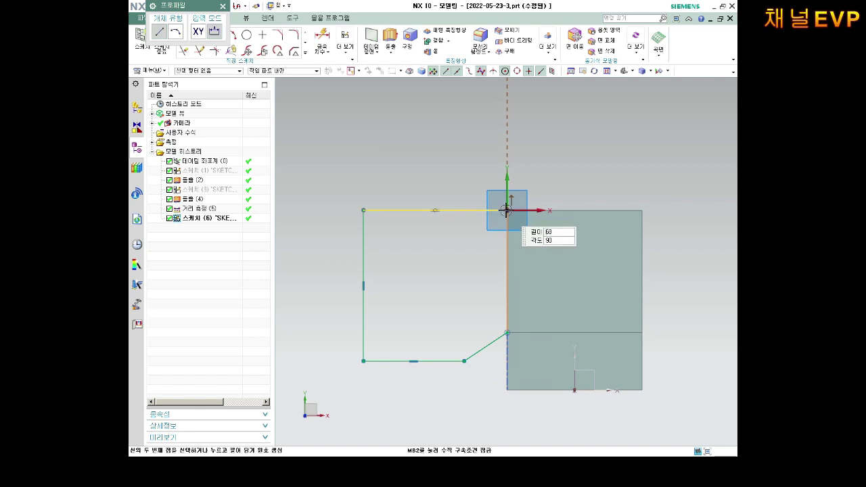
click(505, 210)
key(Escape)
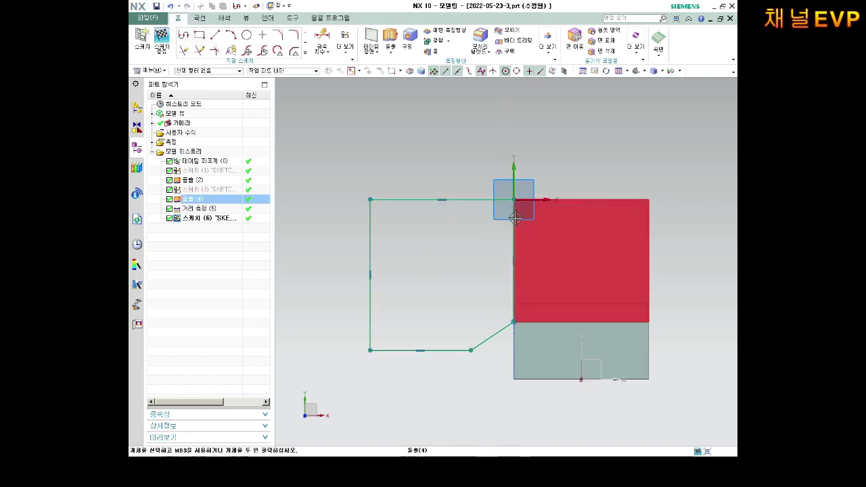
- Dimension the sketch's overall width as 150
click(322, 45)
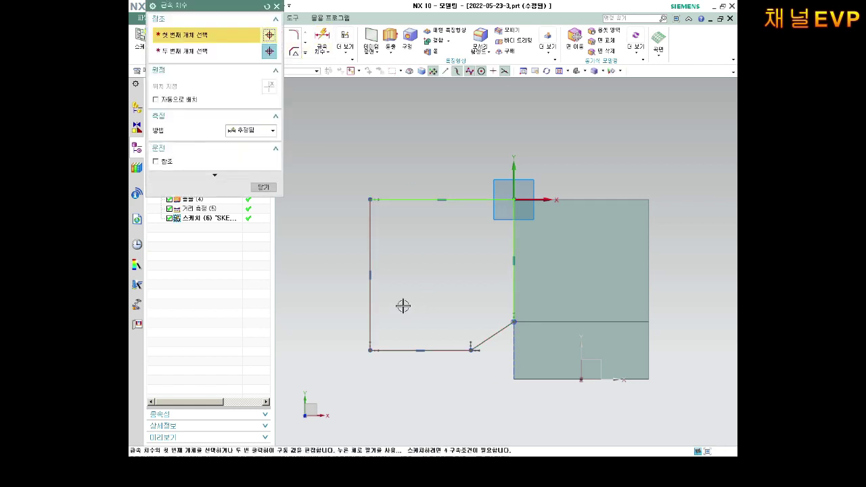
click(372, 244)
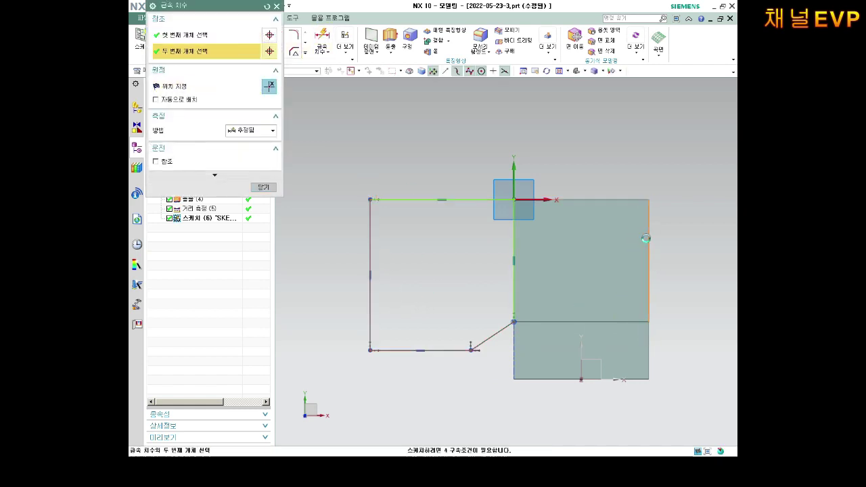
click(647, 238)
click(531, 155)
text(150)
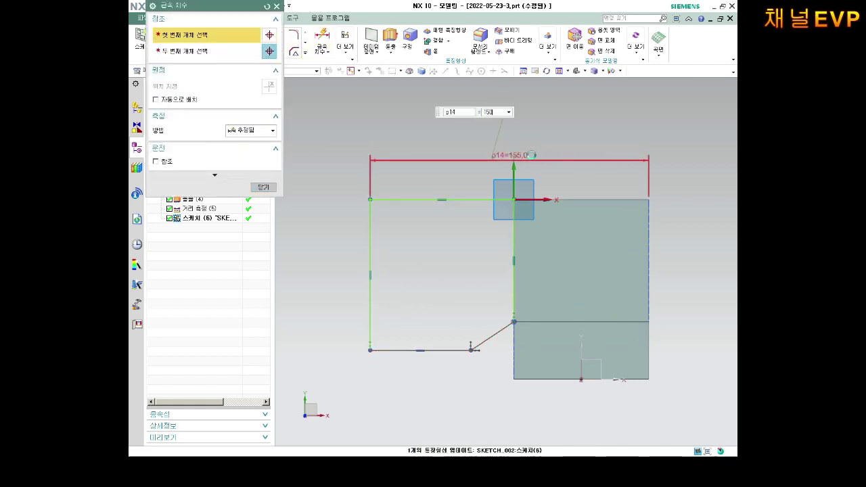
key(Return)
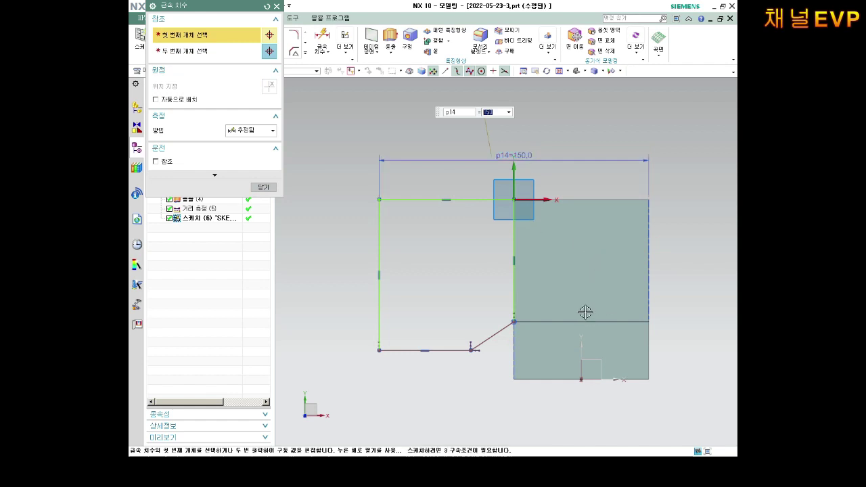
- Add a 115° angle dimension between the slanted line and the horizontal edge
click(506, 328)
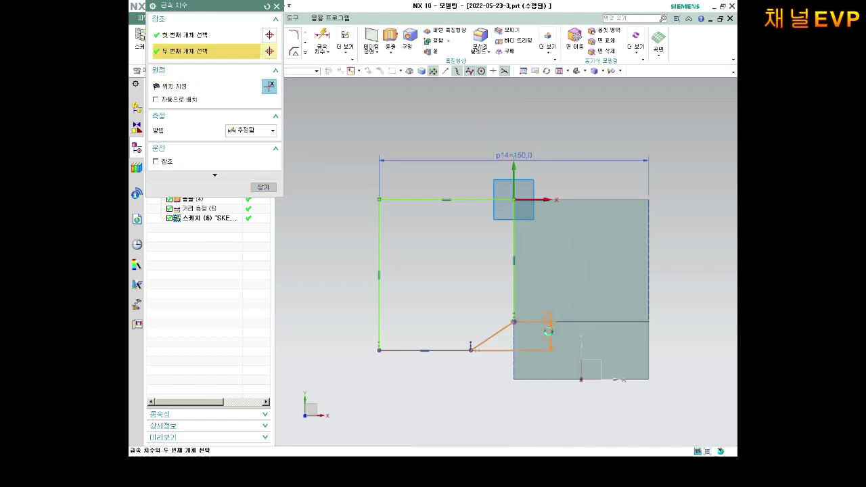
click(547, 322)
click(543, 336)
text(13)
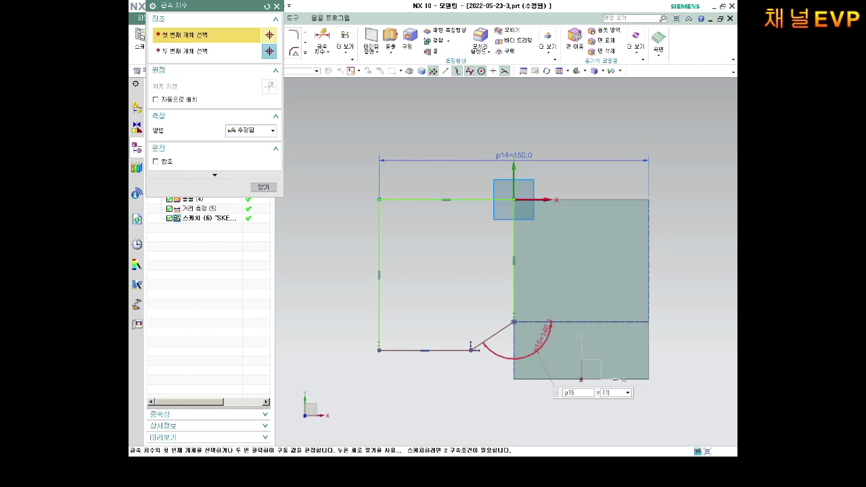
text(5)
key(Return)
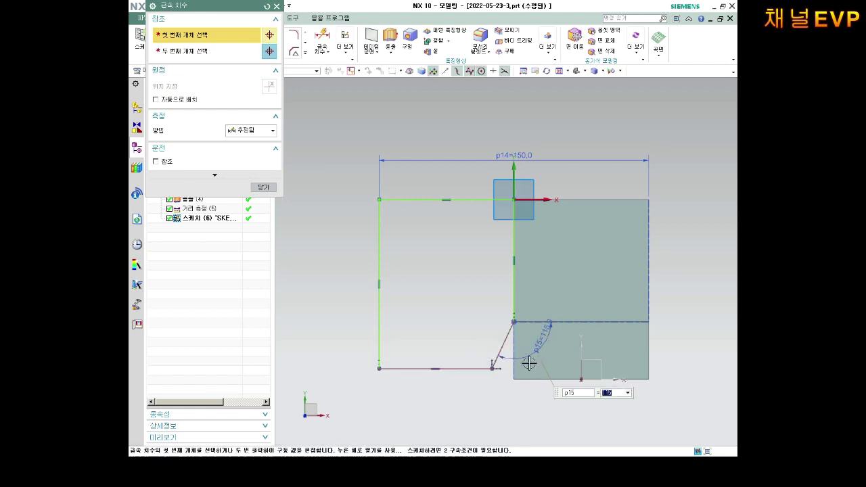
- Make the sketch's left line 100 long and finish the sketch
click(376, 280)
click(344, 277)
text(100)
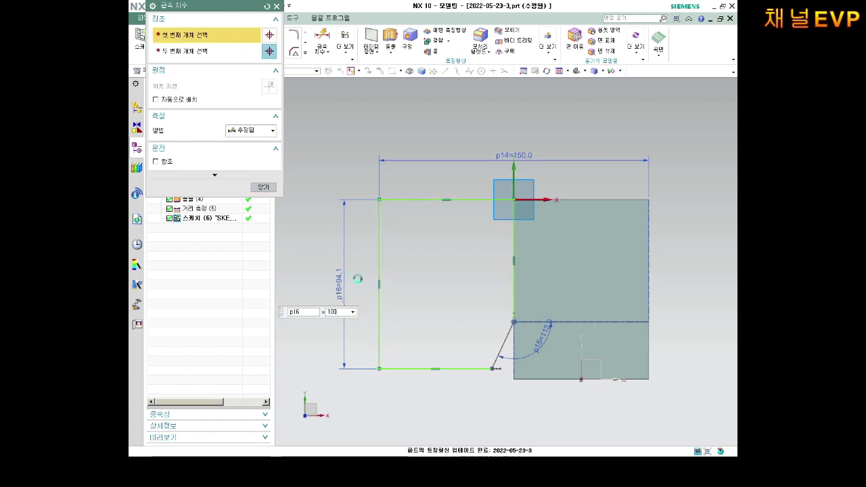
key(Return)
key(Escape)
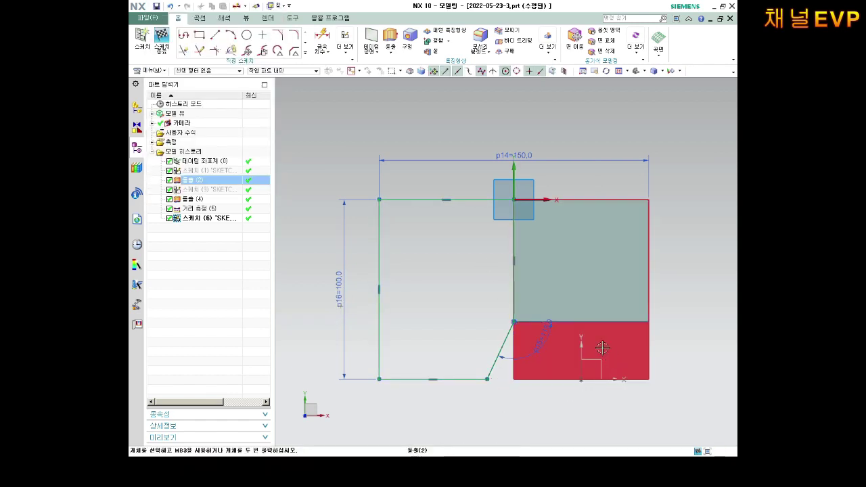
mouse_move(601, 348)
middle_down()
mouse_move(579, 274)
mouse_move(488, 313)
mouse_move(451, 305)
mouse_move(469, 313)
mouse_move(496, 304)
mouse_move(508, 313)
middle_up()
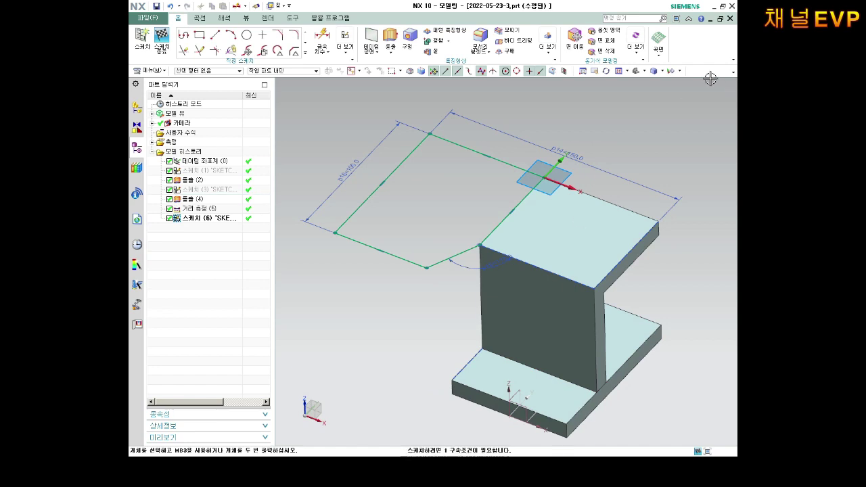
click(161, 38)
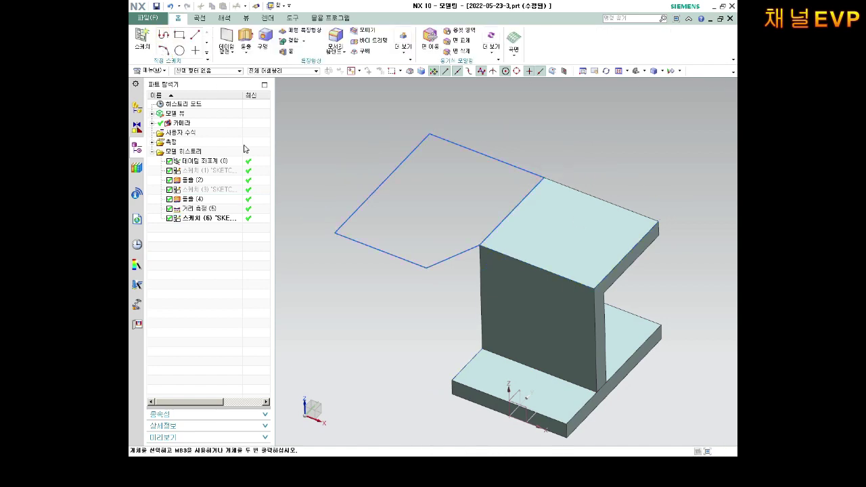
- Re-edit Extrude (4) with a Unite boolean onto the base slab body
click(196, 201)
right_click(196, 200)
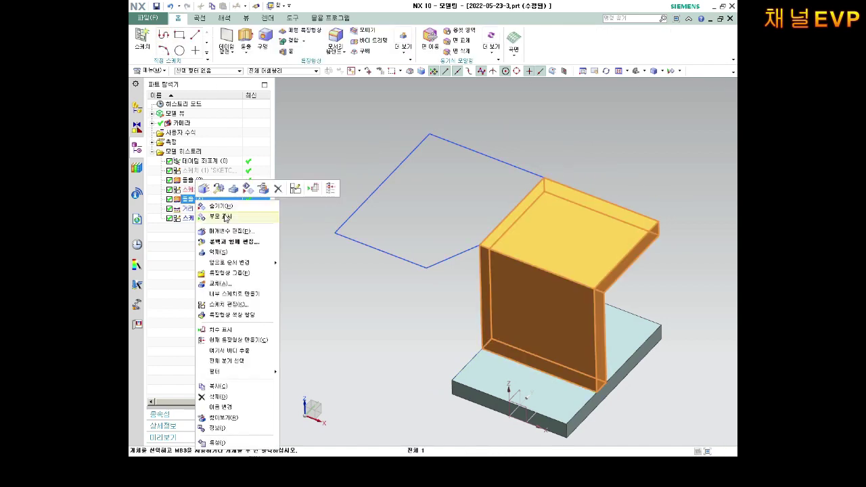
click(227, 231)
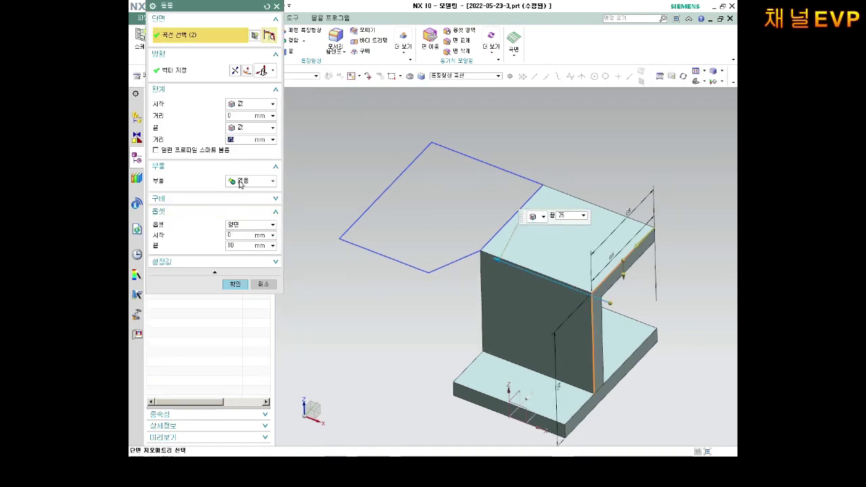
click(240, 182)
click(242, 201)
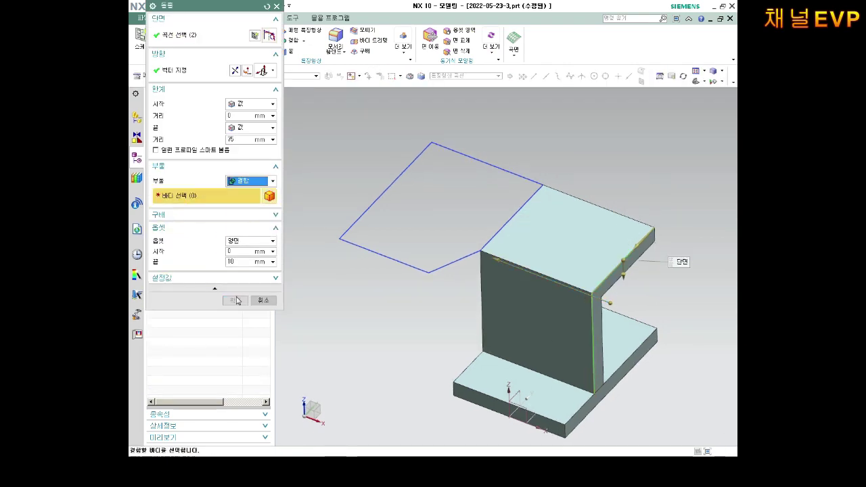
middle_drag(415, 230, 400, 216)
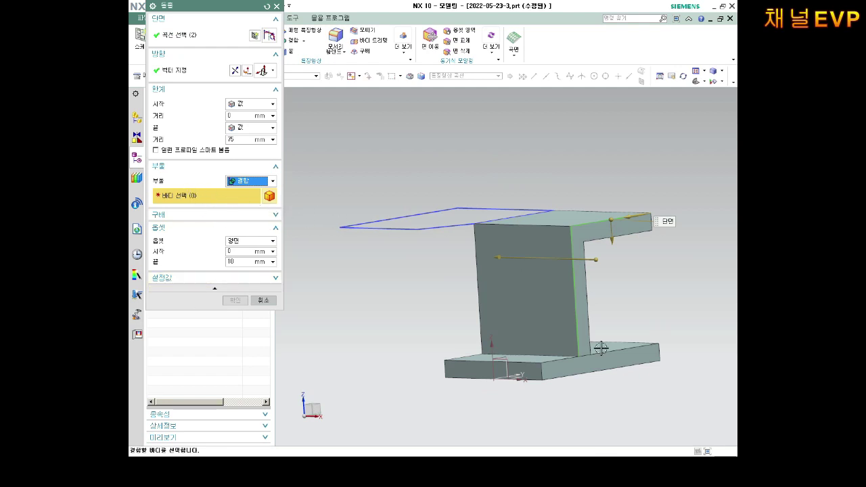
click(537, 366)
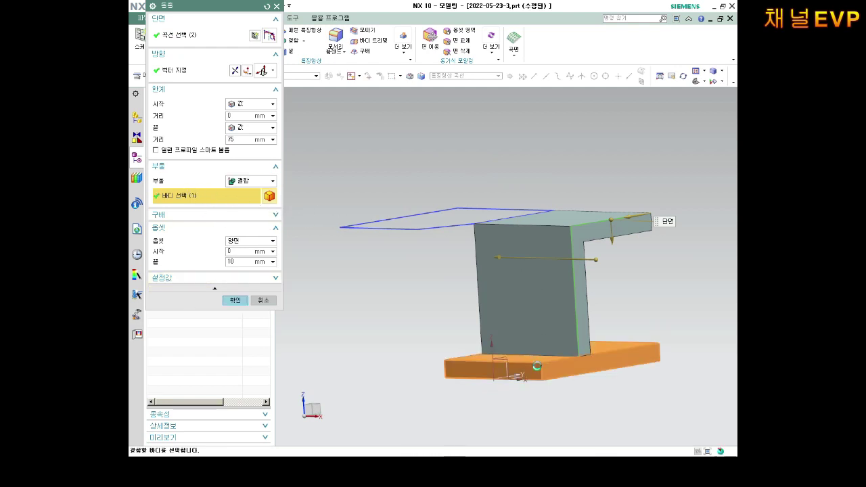
click(236, 306)
middle_drag(568, 379, 588, 414)
scroll(590, 374, up, 5)
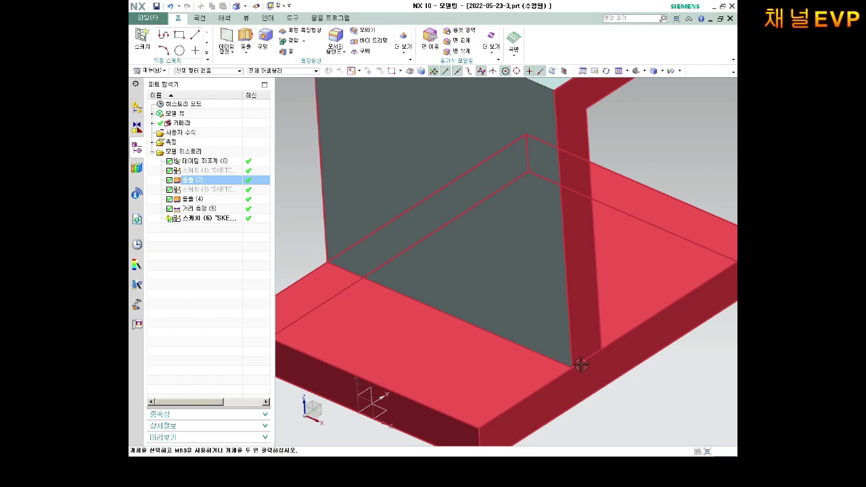
- Orbit and zoom around the joined part to inspect it from several angles
mouse_move(581, 365)
middle_down()
mouse_move(618, 361)
mouse_move(583, 269)
middle_up()
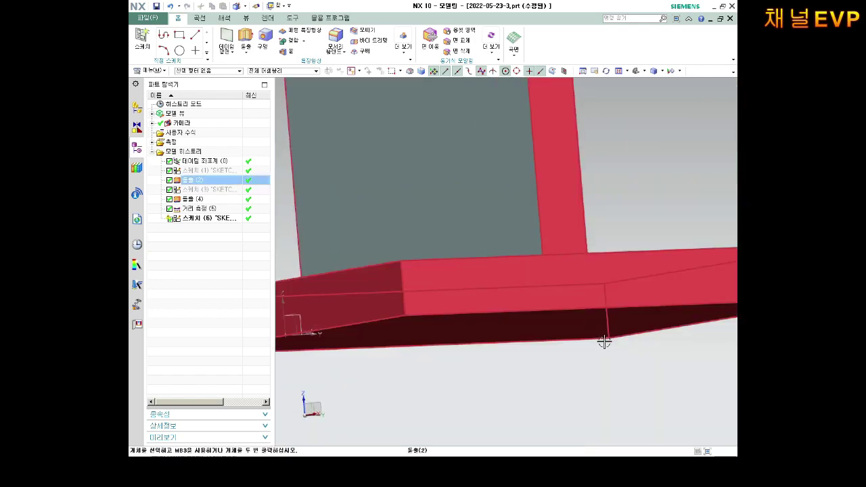
mouse_move(603, 342)
middle_down()
mouse_move(614, 347)
mouse_move(587, 335)
middle_up()
scroll(596, 330, down, 5)
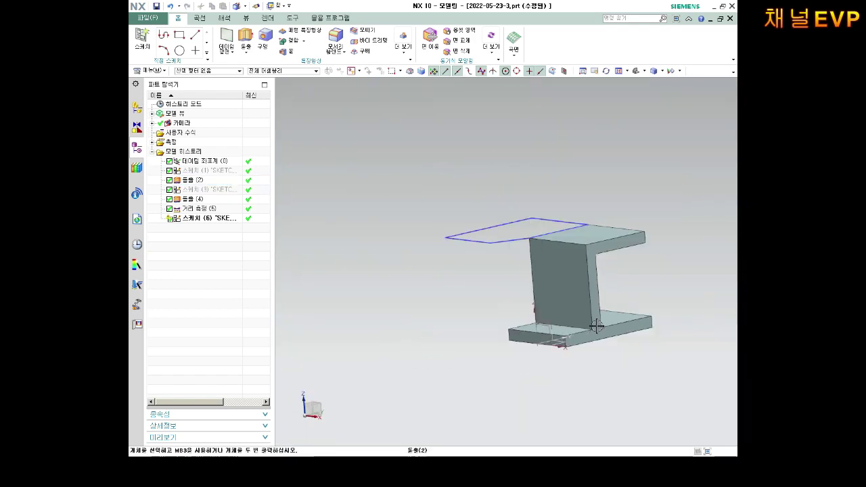
middle_drag(561, 284, 549, 246)
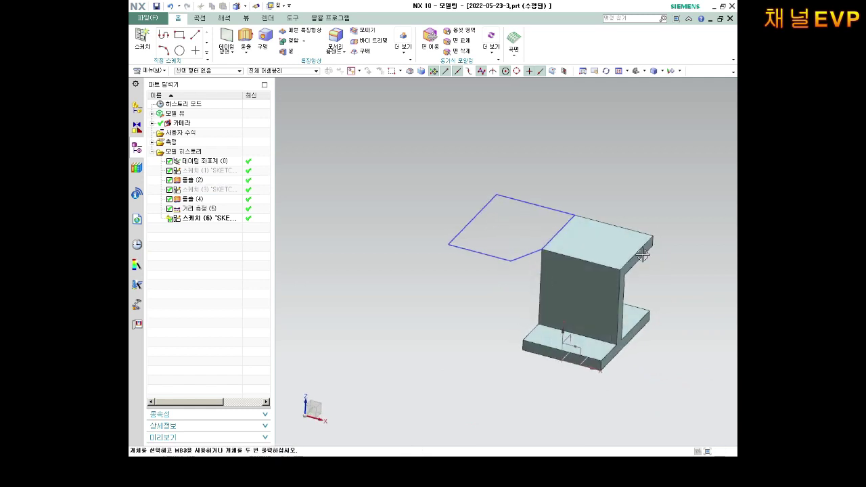
scroll(548, 246, up, 2)
scroll(534, 177, up, 1)
mouse_move(568, 209)
middle_down()
mouse_move(539, 193)
mouse_move(541, 257)
middle_up()
scroll(541, 257, up, 2)
- Cancel the new extrusion and reopen Sketch (6) for editing
click(245, 42)
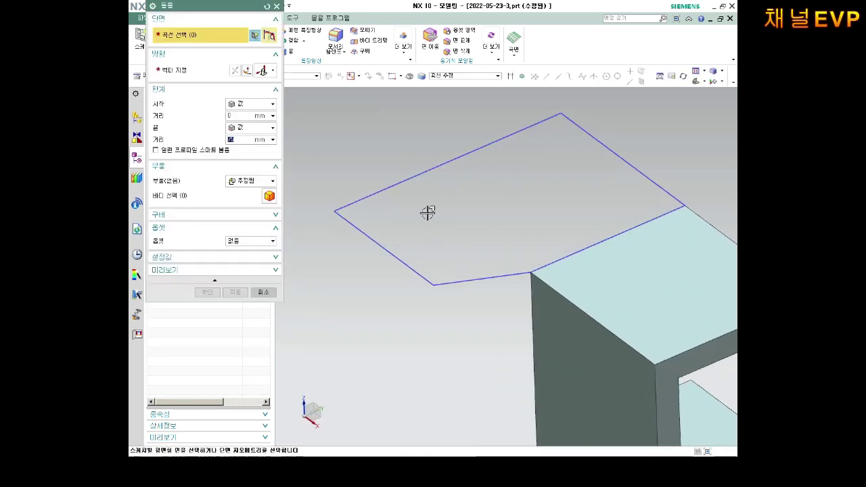
key(Escape)
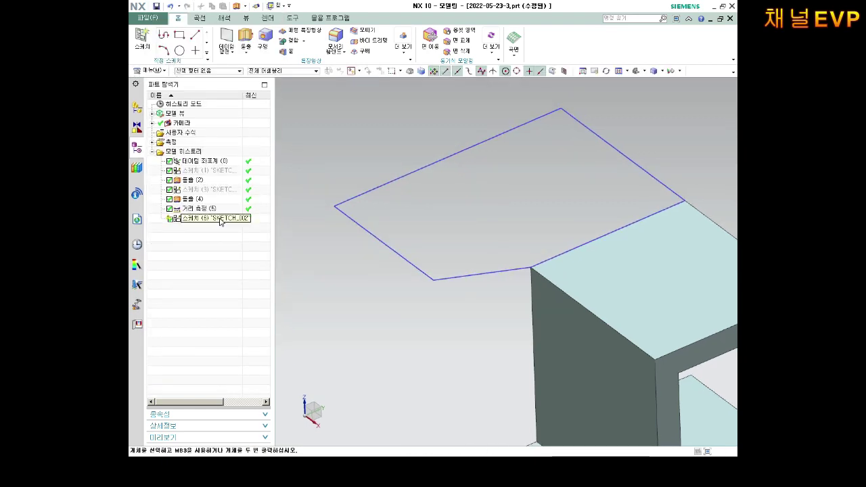
click(210, 218)
key(Escape)
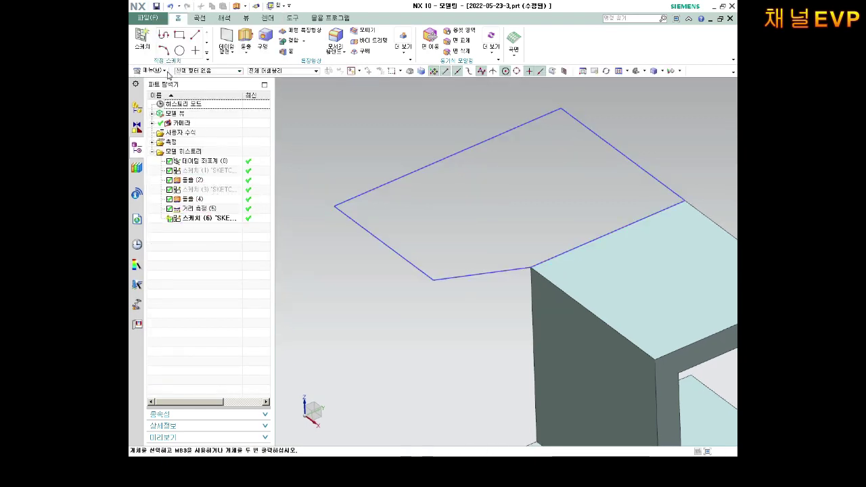
right_click(223, 220)
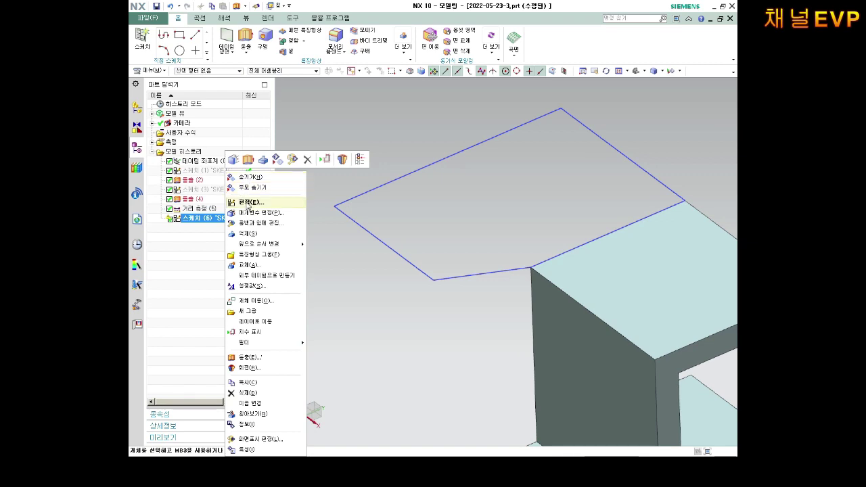
click(252, 203)
- Draw a circle inside the left square and give it a Ø48 diameter
click(247, 35)
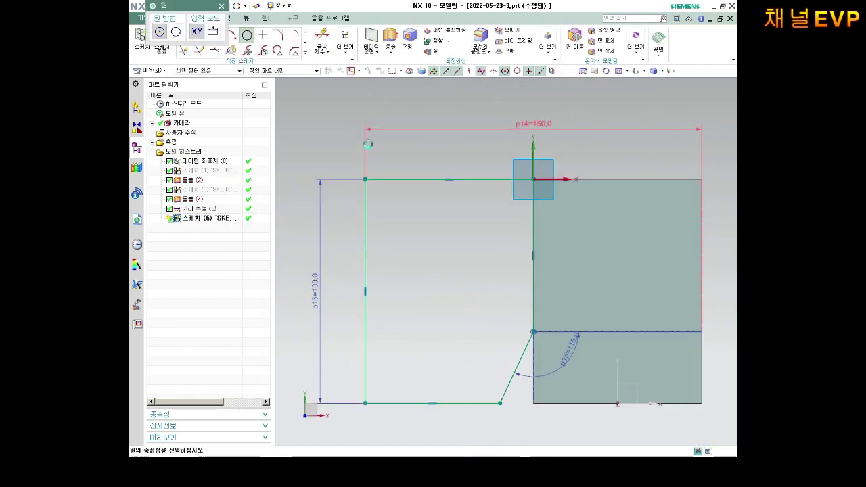
click(416, 322)
click(417, 289)
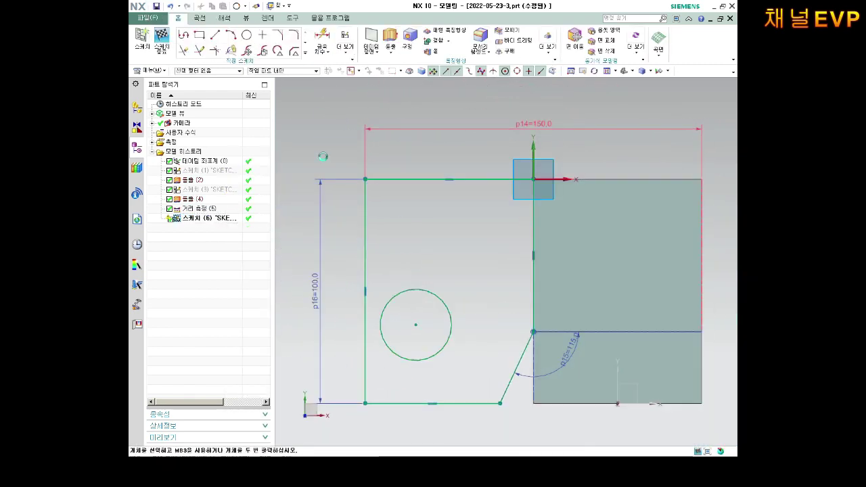
click(321, 37)
click(435, 298)
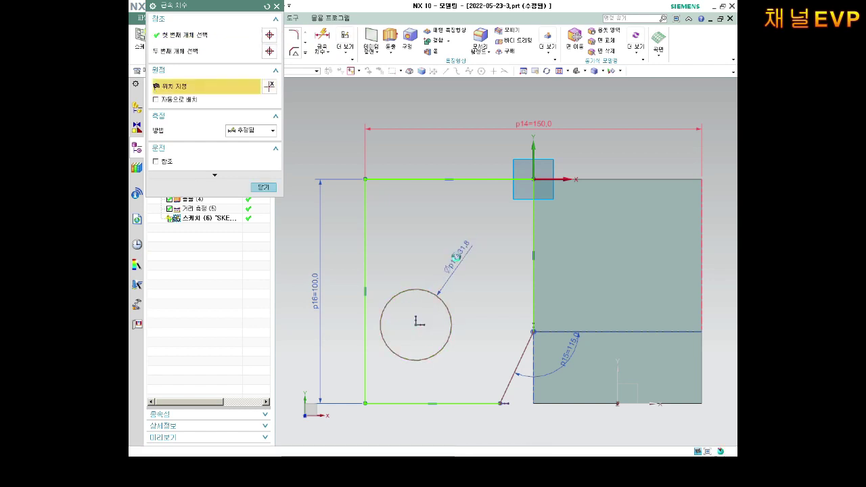
click(456, 258)
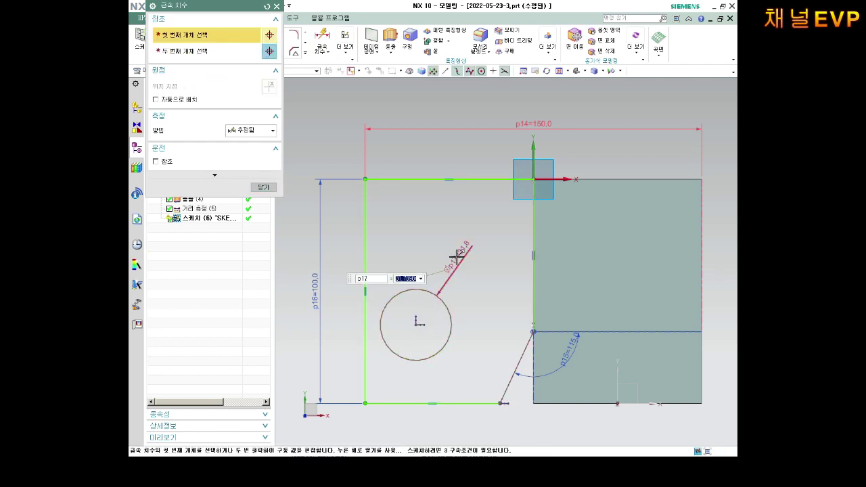
text(8)
key(Return)
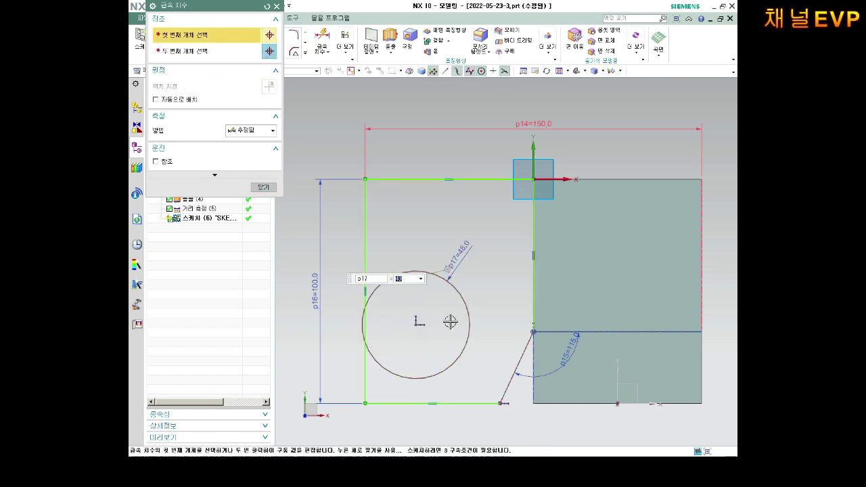
- Position the circle centre 40 from the left line and 50 from the top line
click(366, 237)
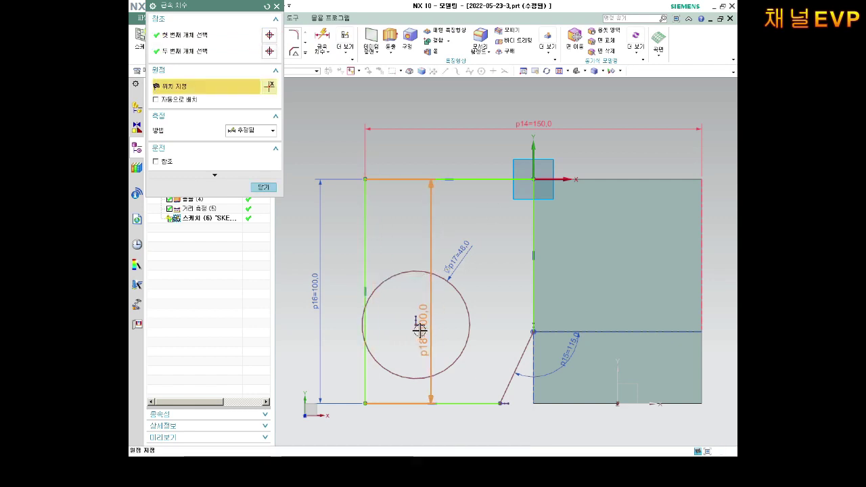
click(416, 324)
click(403, 217)
text(40)
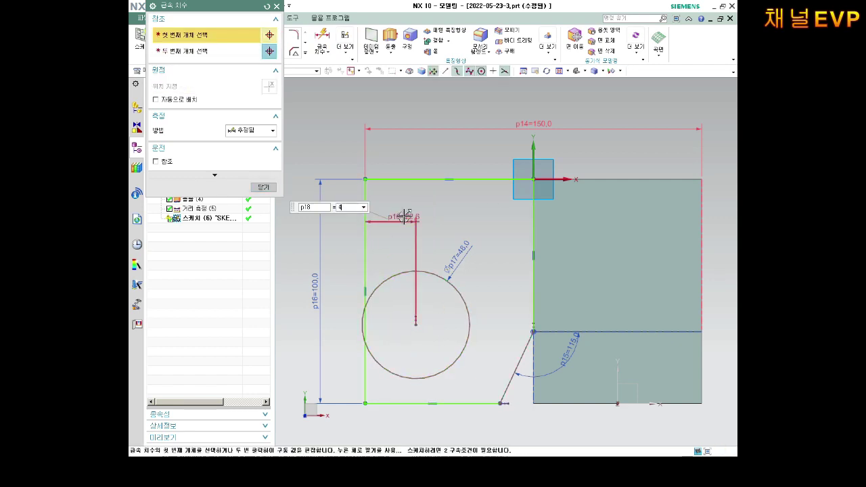
click(440, 180)
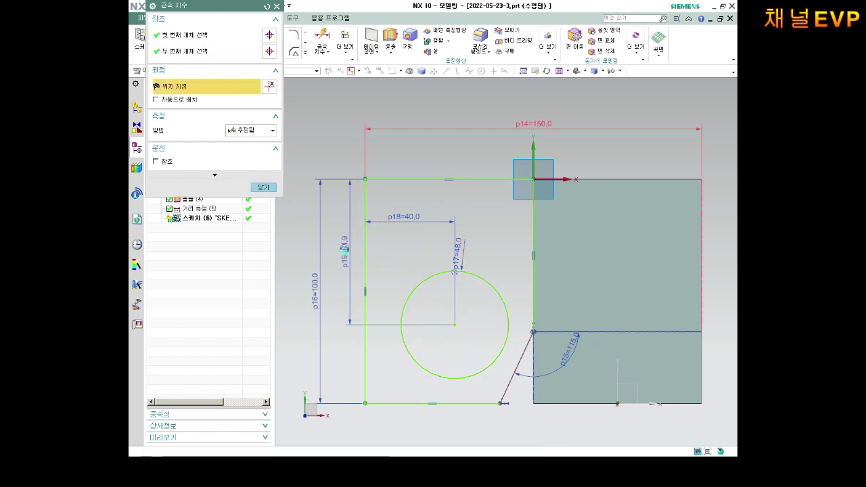
click(350, 245)
key(Home)
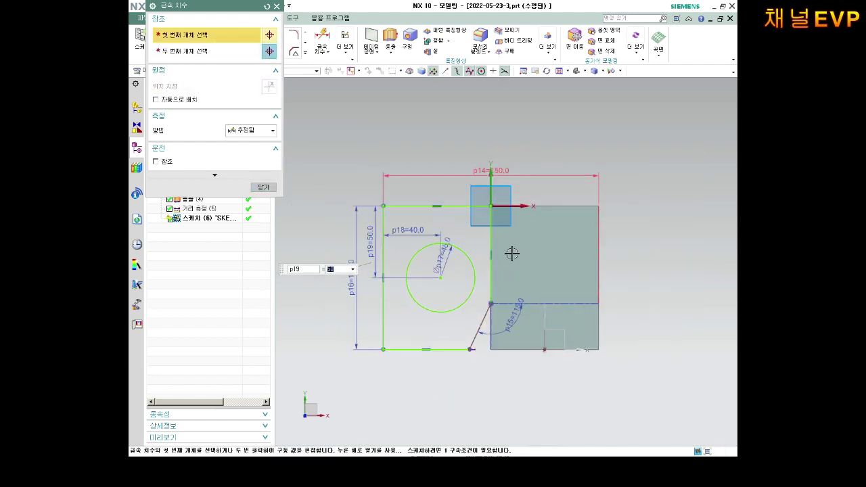
click(260, 187)
scroll(415, 169, up, 2)
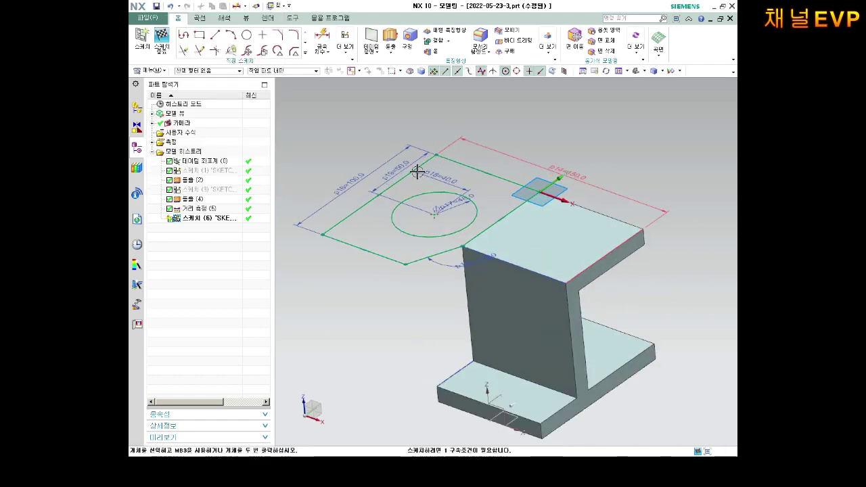
- Extrude the plate sketch 10 mm downward, united with the existing body
click(161, 35)
click(245, 40)
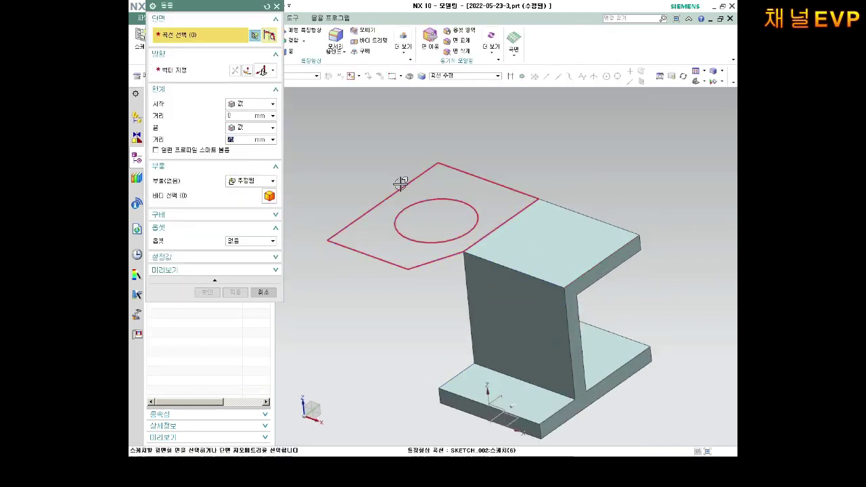
middle_drag(399, 183, 450, 258)
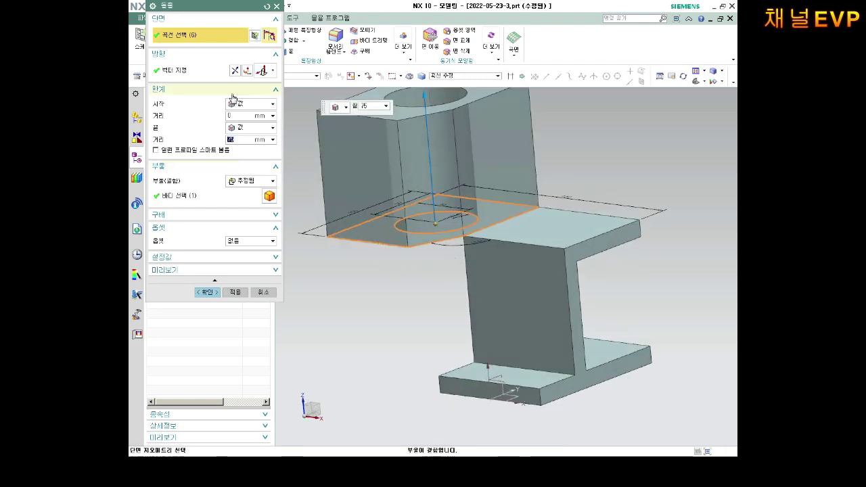
click(234, 70)
text(10)
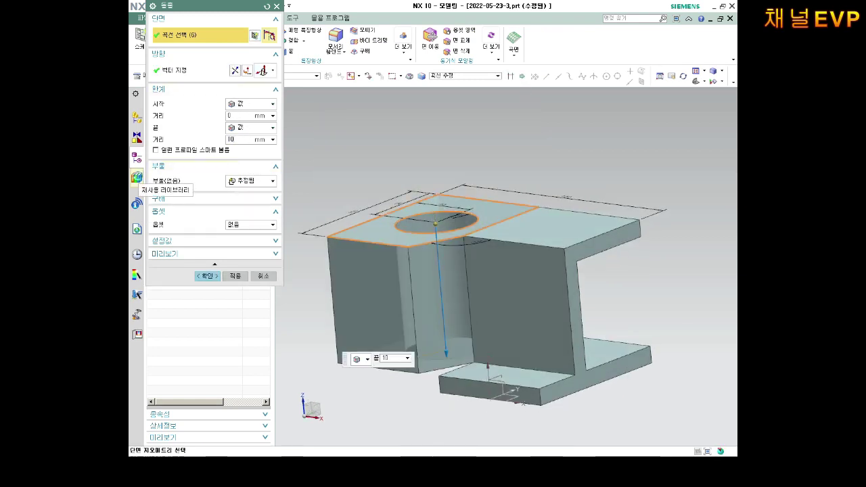
key(Return)
click(249, 181)
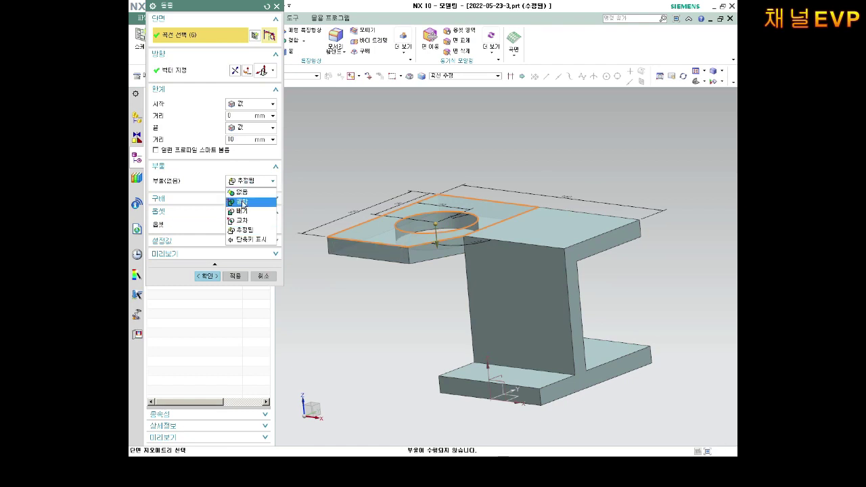
click(243, 203)
click(209, 295)
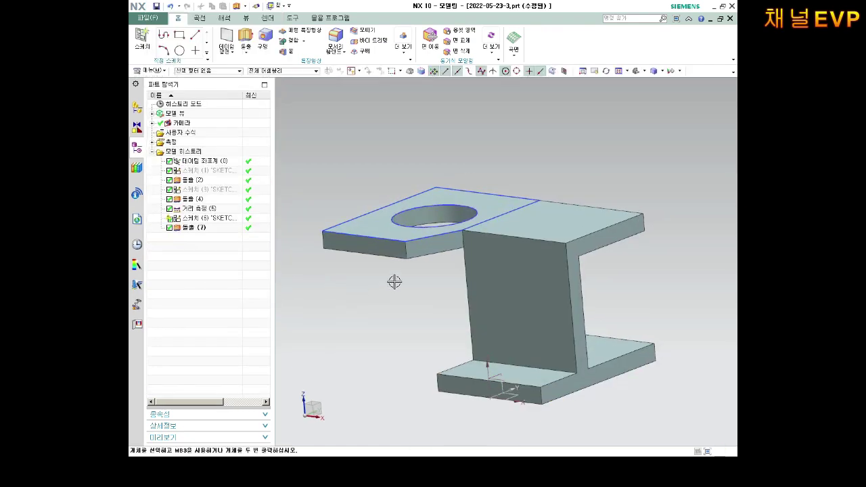
- Hide Sketch (6) and turn the model to face the web
middle_drag(394, 280, 489, 296)
click(215, 221)
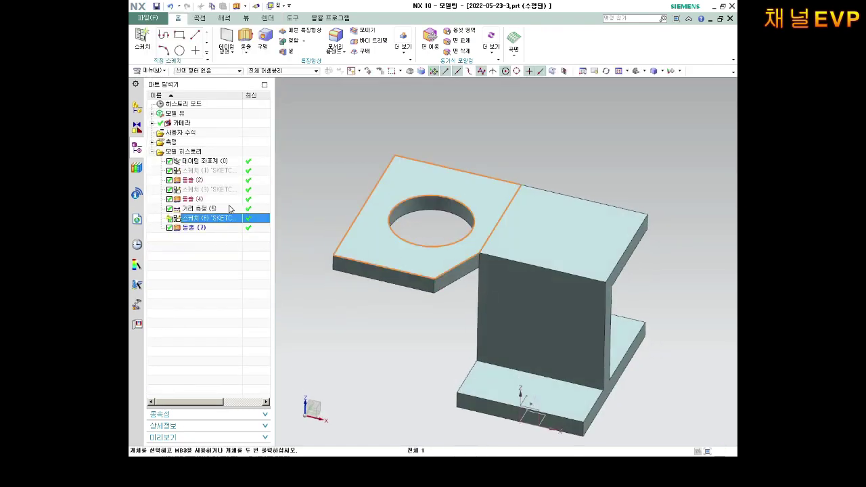
right_click(234, 218)
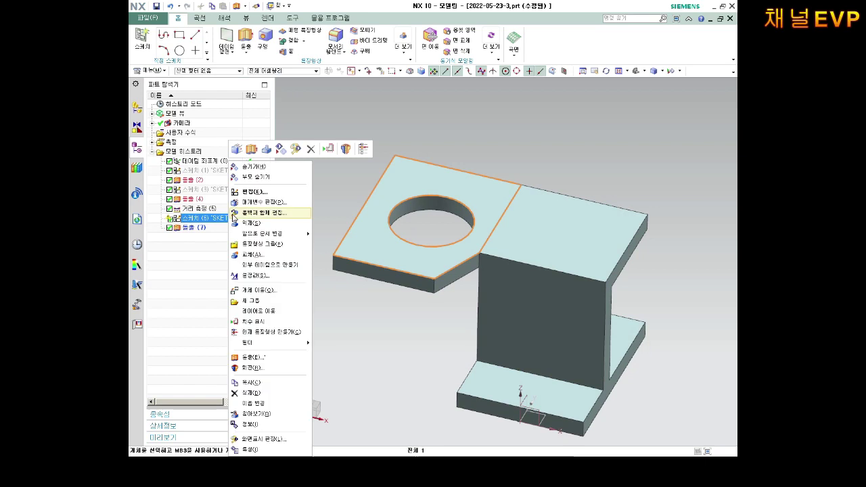
click(261, 171)
middle_drag(309, 201, 494, 248)
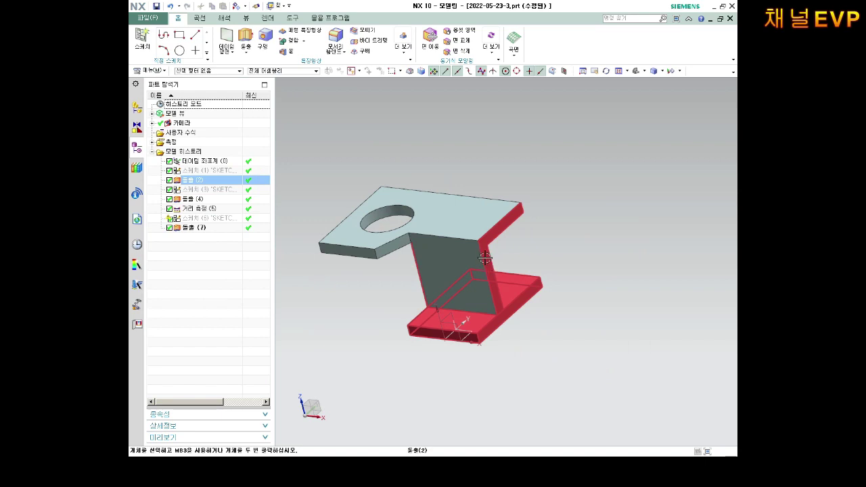
middle_drag(485, 258, 448, 305)
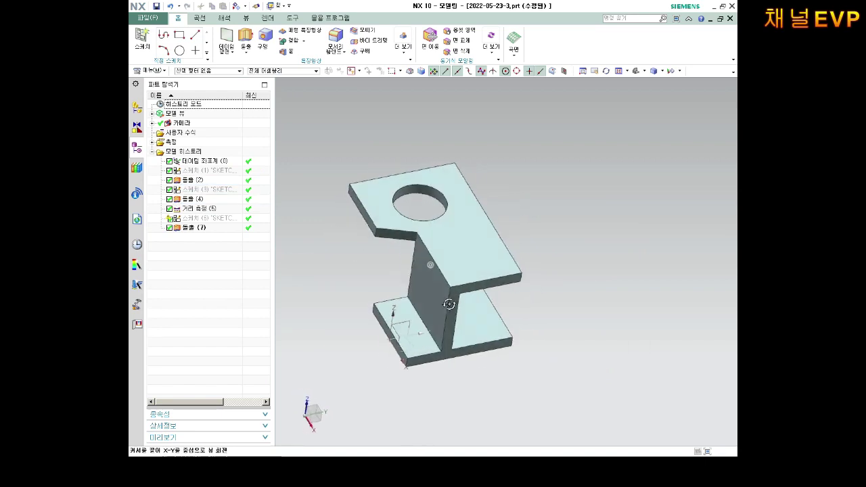
scroll(386, 311, up, 5)
mouse_move(386, 311)
middle_down()
mouse_move(379, 315)
mouse_move(422, 291)
middle_up()
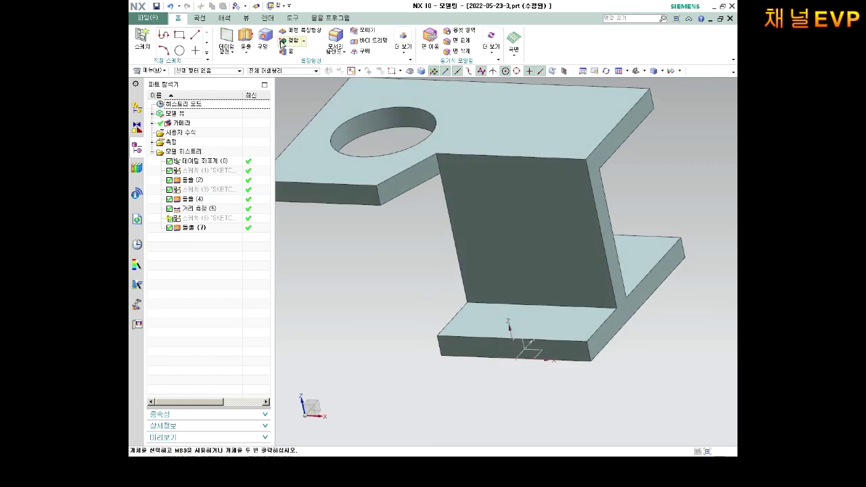
click(266, 43)
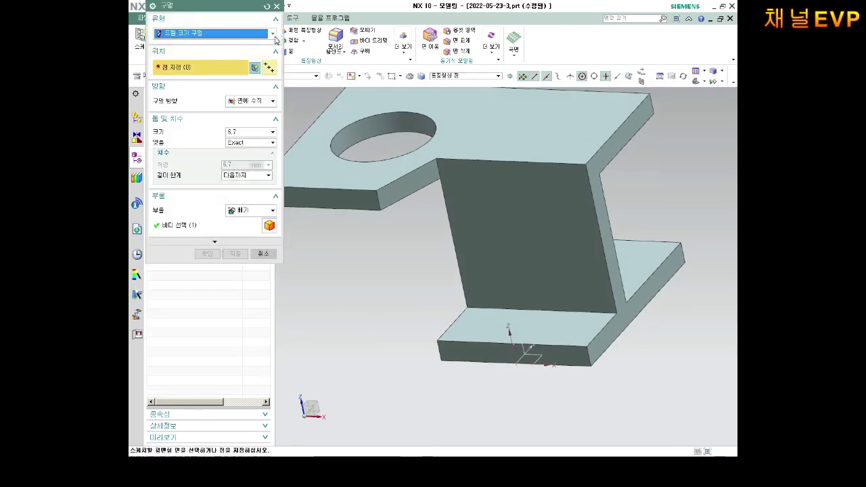
- Abandon the web-face hole pick and start a point sketch on the bottom flange face
click(491, 207)
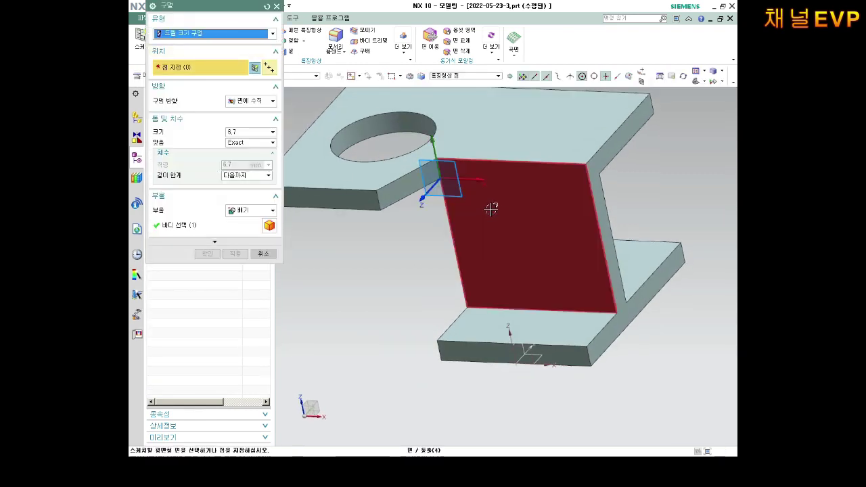
mouse_move(556, 257)
middle_down()
mouse_move(562, 286)
mouse_move(568, 269)
middle_up()
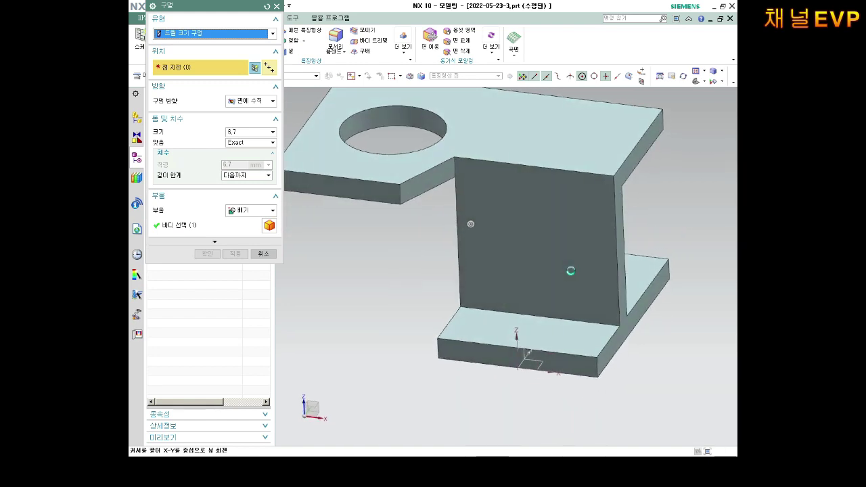
click(275, 7)
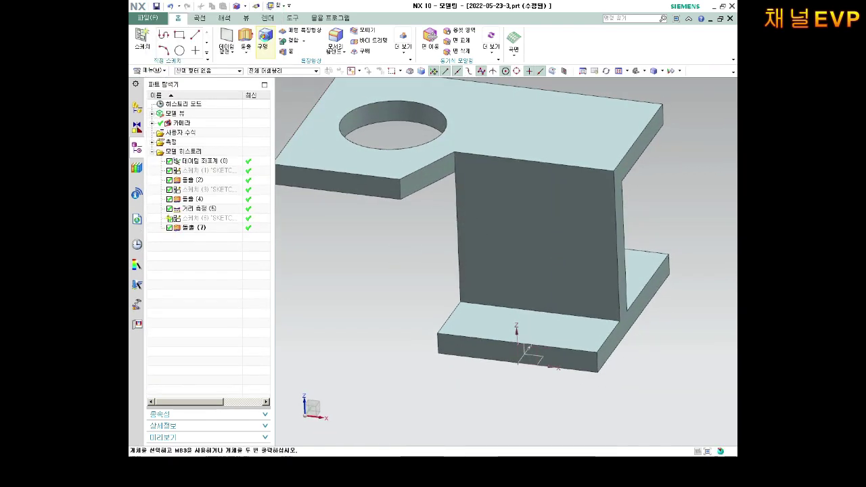
key(F4)
click(495, 326)
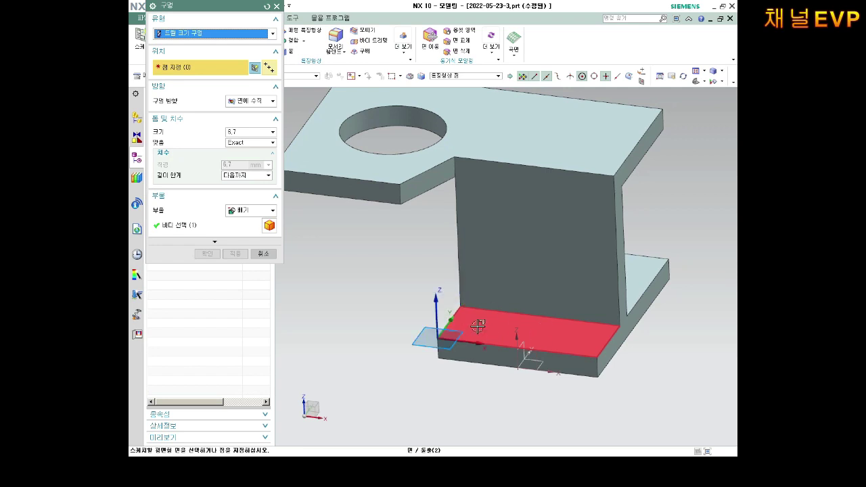
mouse_move(489, 322)
middle_down()
mouse_move(491, 311)
mouse_move(465, 324)
middle_up()
click(469, 324)
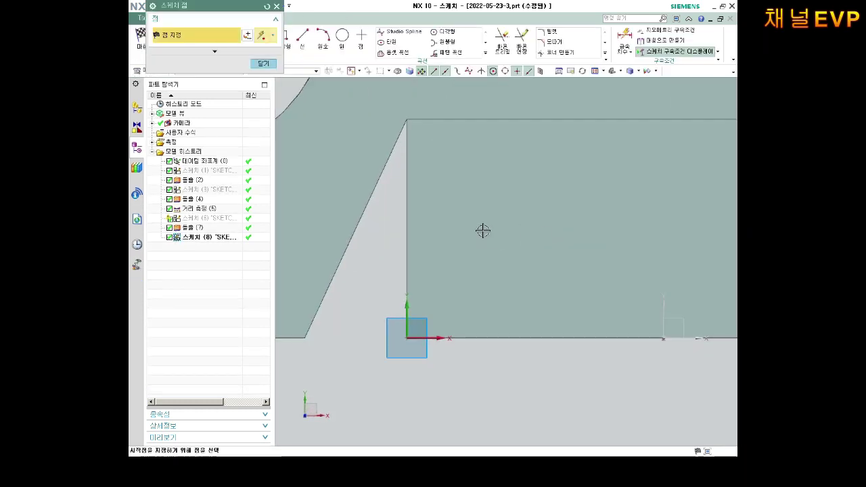
- Place the hole point and dimension it 27.5 horizontally
scroll(480, 223, up, 5)
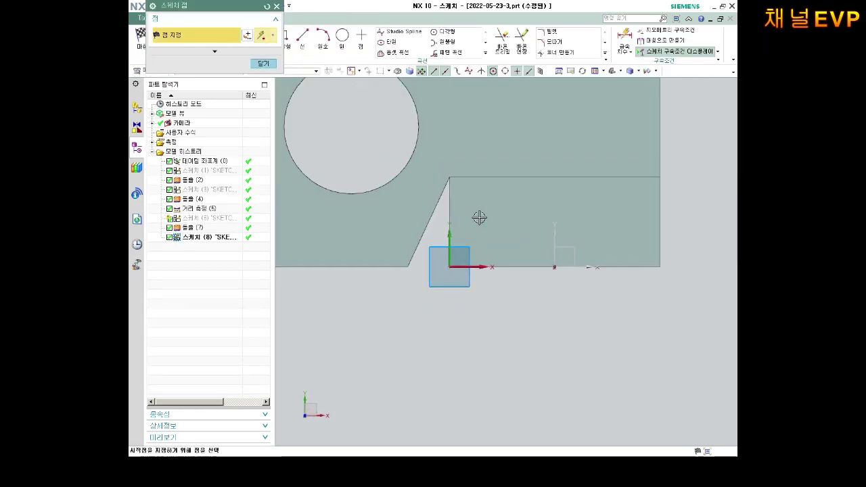
scroll(636, 185, down, 2)
scroll(524, 177, down, 2)
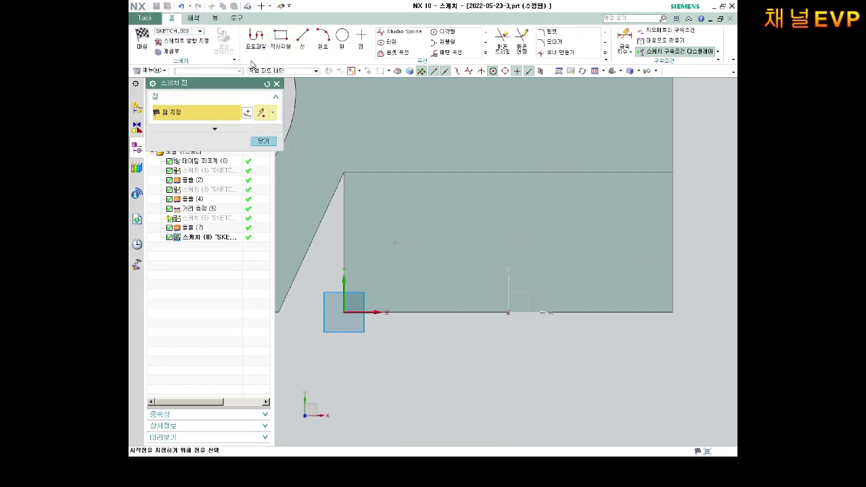
click(626, 46)
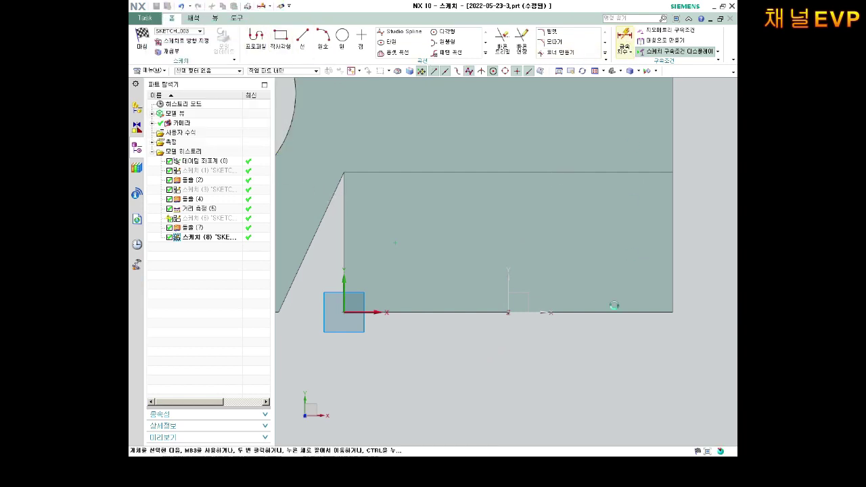
click(507, 283)
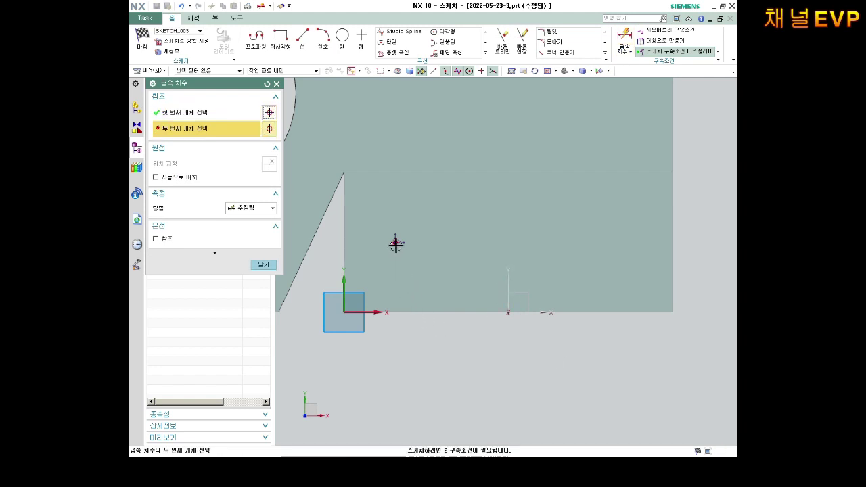
click(398, 240)
click(462, 352)
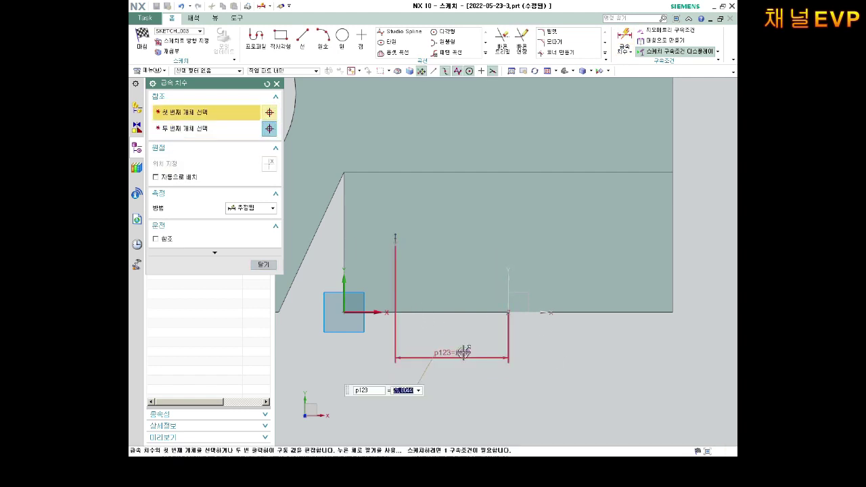
text(27.5)
key(Return)
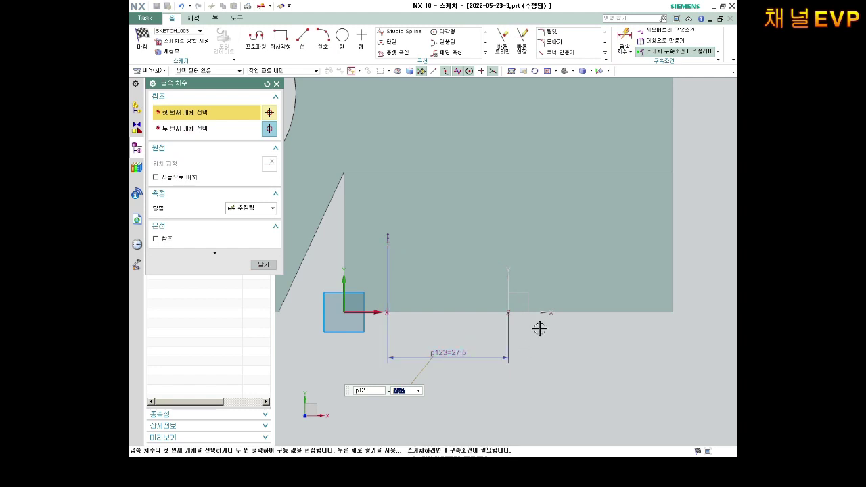
- Dimension the hole point 10 from the bottom edge
scroll(540, 306, down, 3)
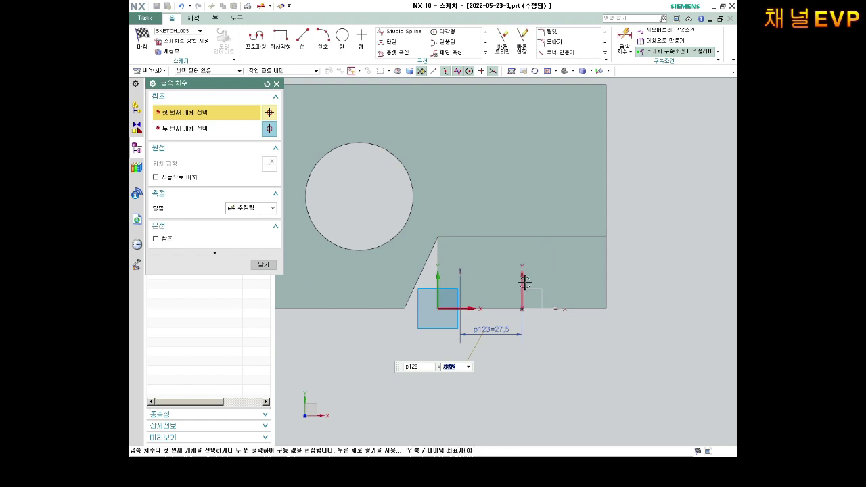
scroll(521, 284, up, 2)
click(431, 261)
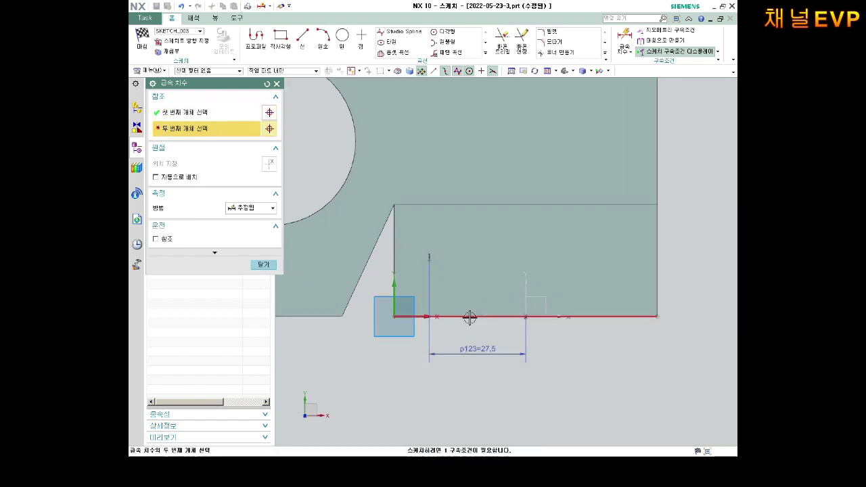
click(471, 315)
click(469, 289)
text(10)
key(Return)
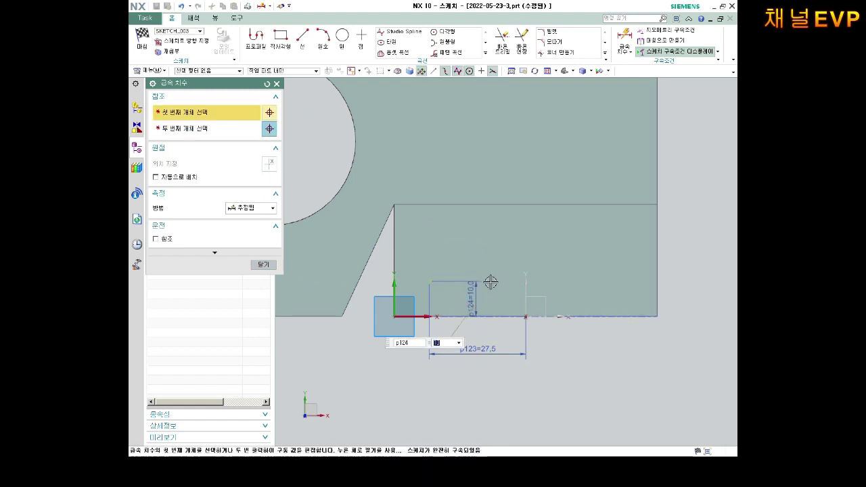
- Replace the 27.5 dimension with 10 from the left edge and finish the sketch
scroll(507, 291, up, 2)
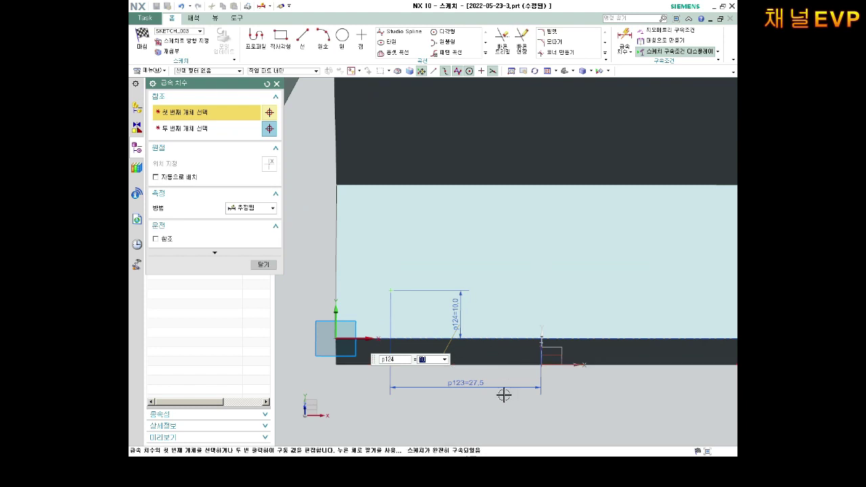
key(Escape)
click(474, 387)
key(Delete)
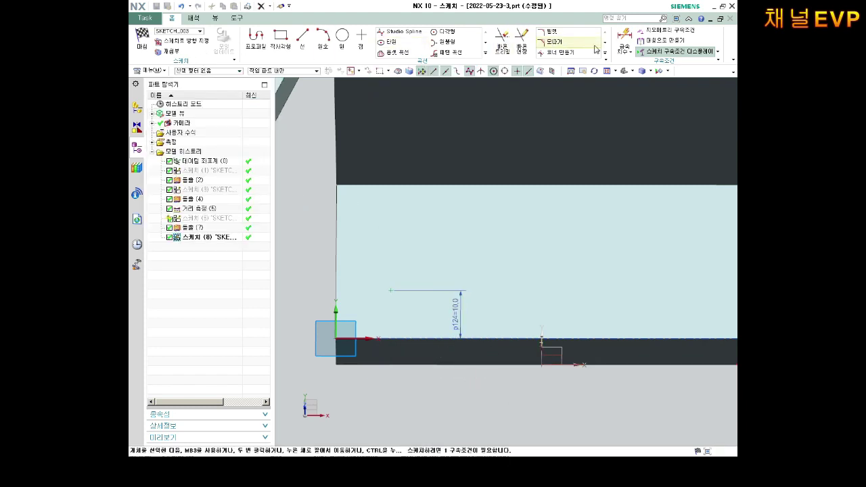
click(623, 40)
click(337, 259)
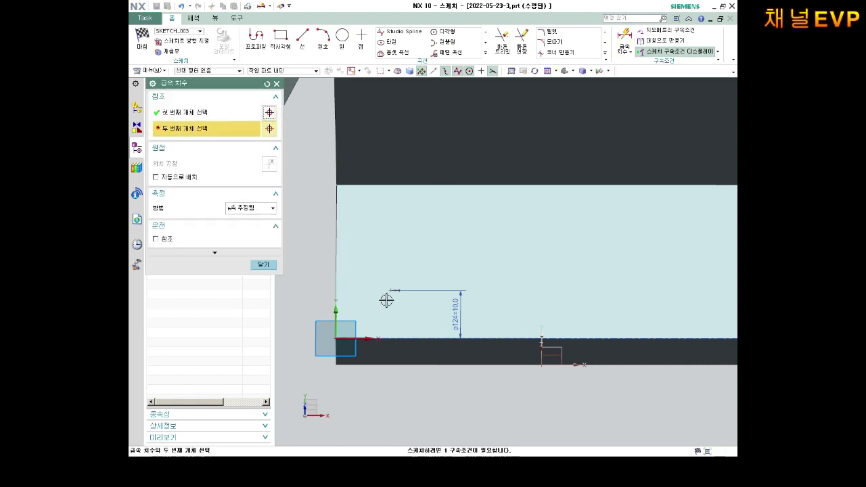
click(390, 292)
click(367, 246)
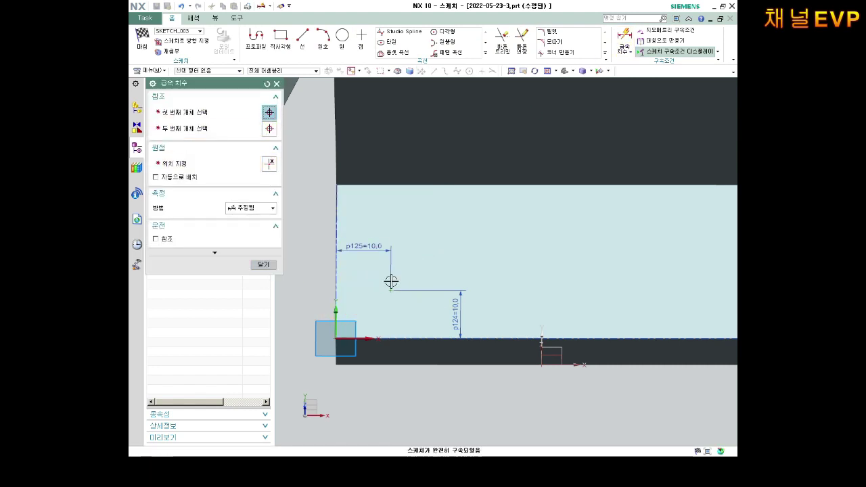
key(Escape)
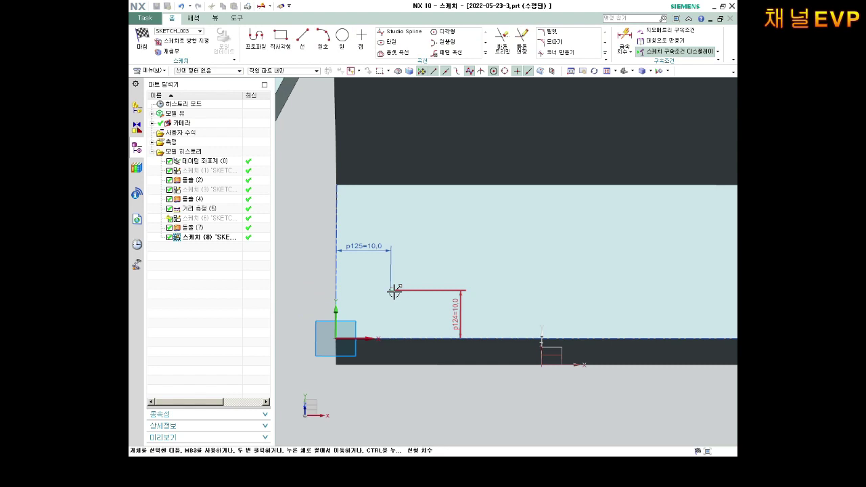
middle_drag(467, 297, 325, 284)
key(ctrl+q)
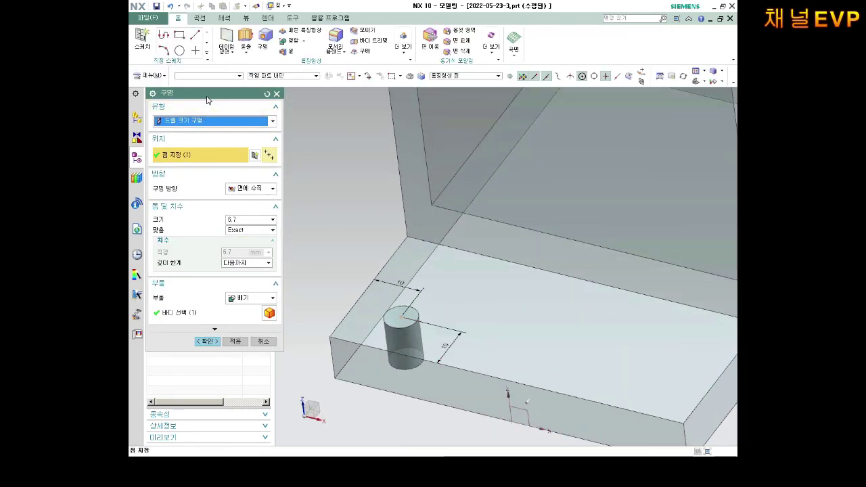
- Make it a General Hole, Counterbore form: 6 mm counterbore, 2 mm deep, 4 mm hole
click(206, 127)
click(202, 130)
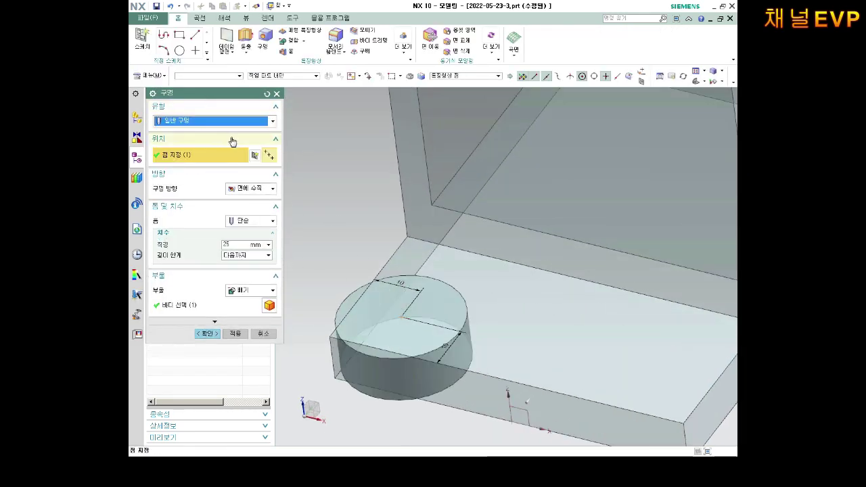
click(247, 223)
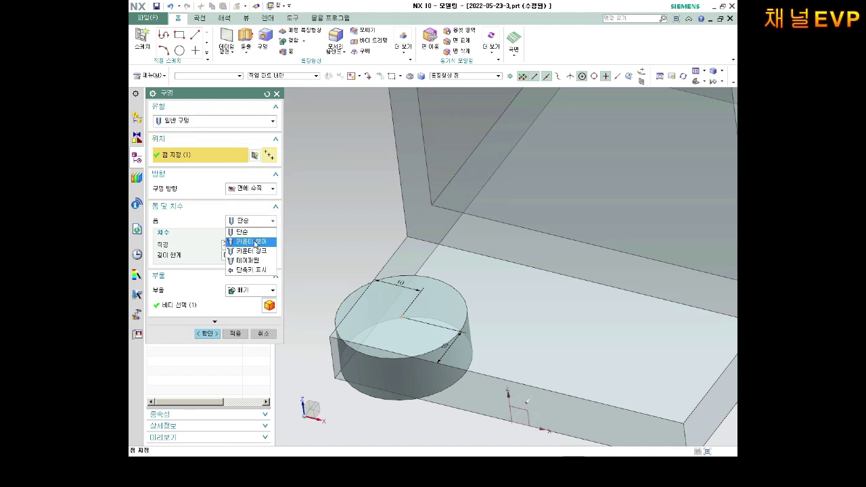
click(254, 241)
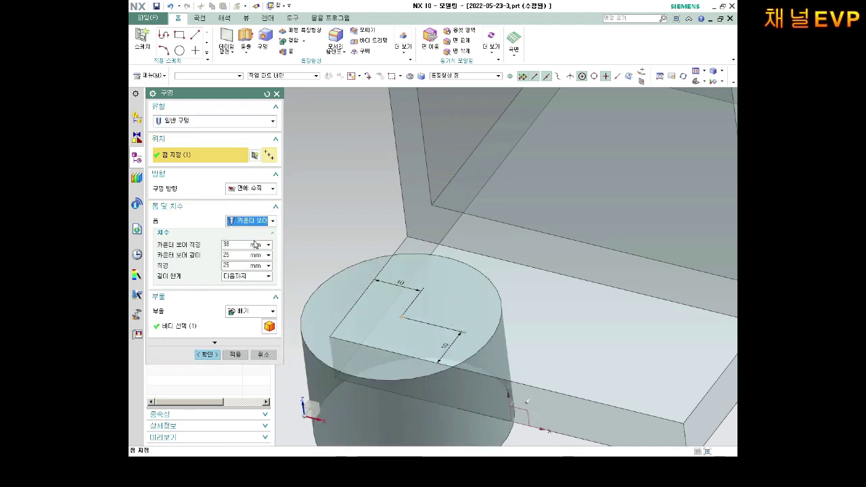
double_click(236, 243)
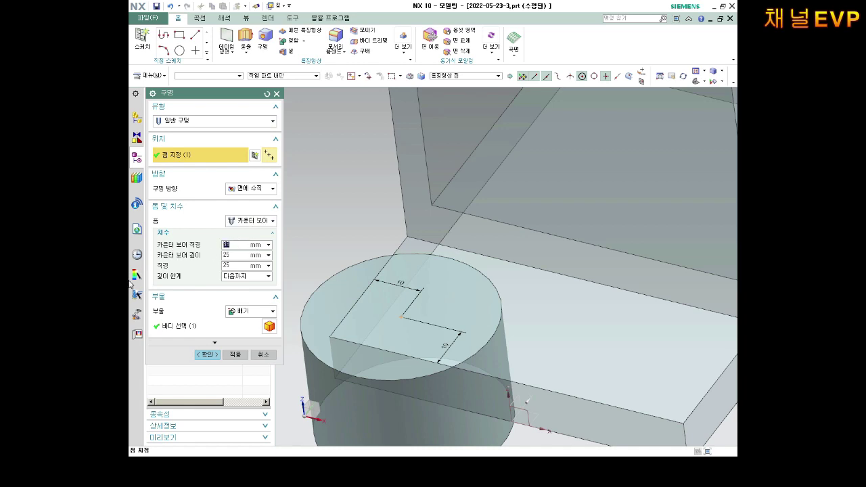
text(9)
key(Return)
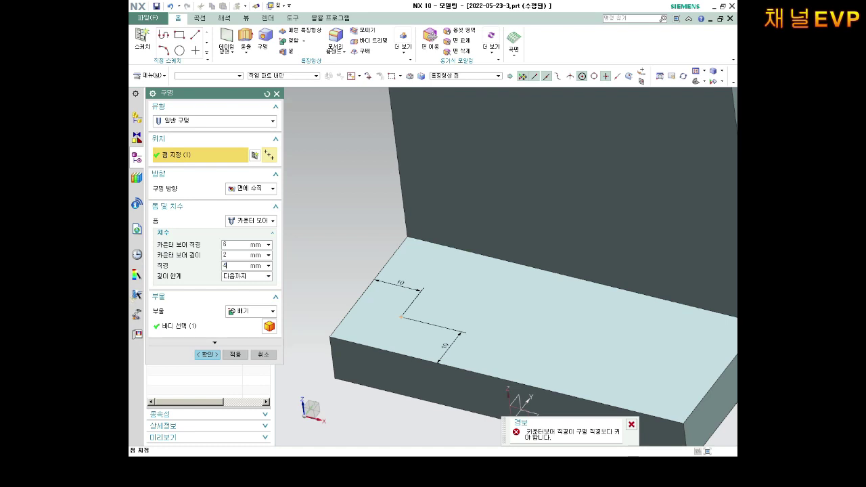
key(Return)
middle_drag(424, 359, 420, 324)
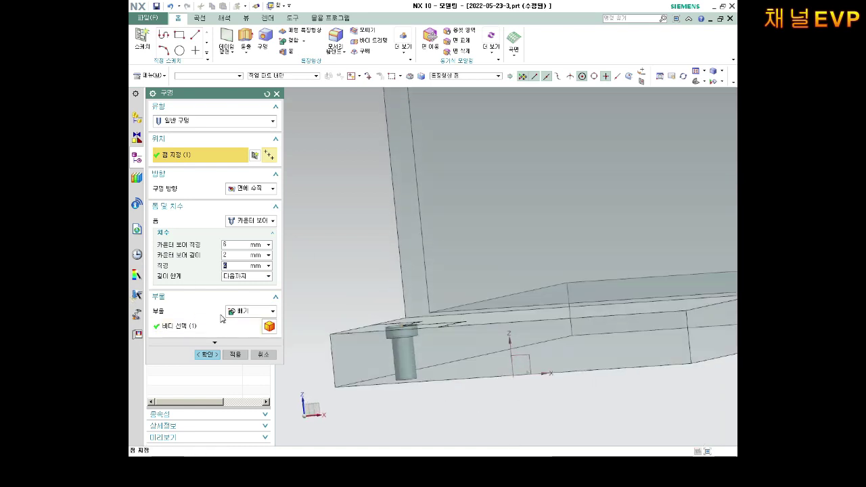
- Set the hole's depth limit to Until Next and create the counterbore hole
click(236, 277)
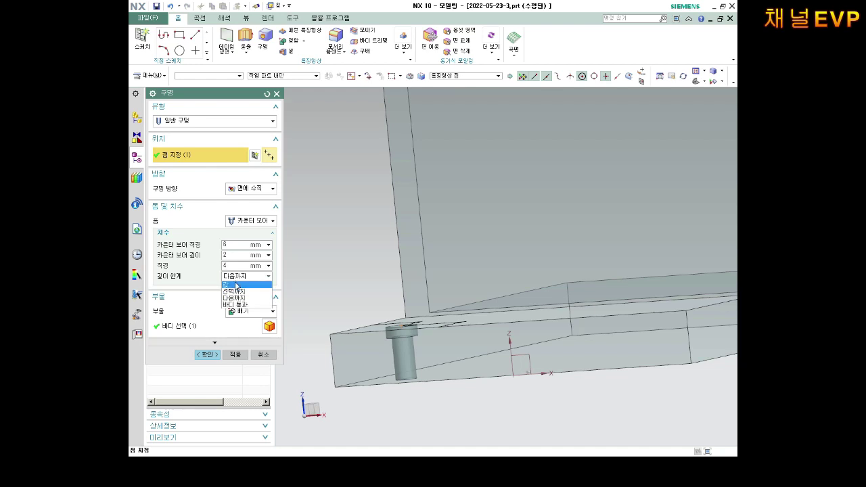
click(235, 285)
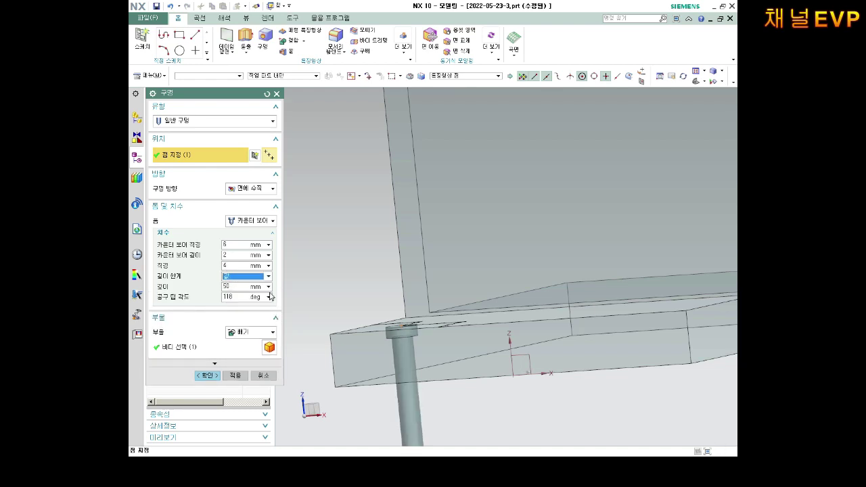
click(246, 277)
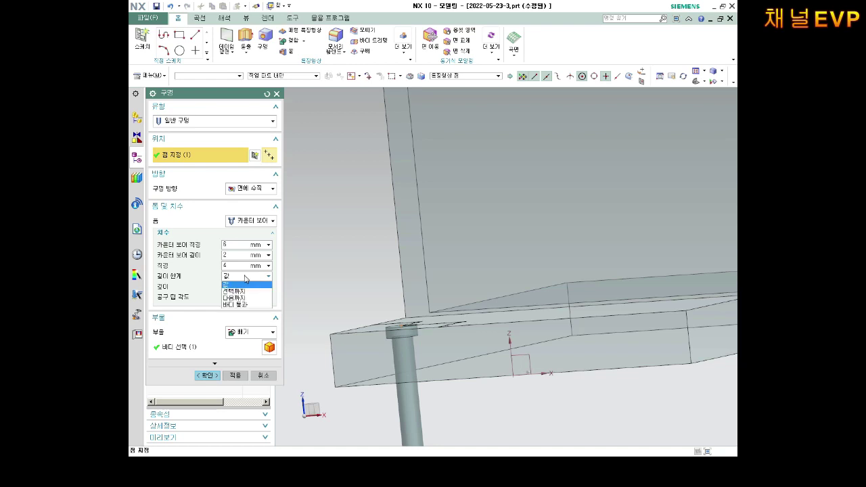
click(236, 302)
middle_drag(383, 311, 399, 271)
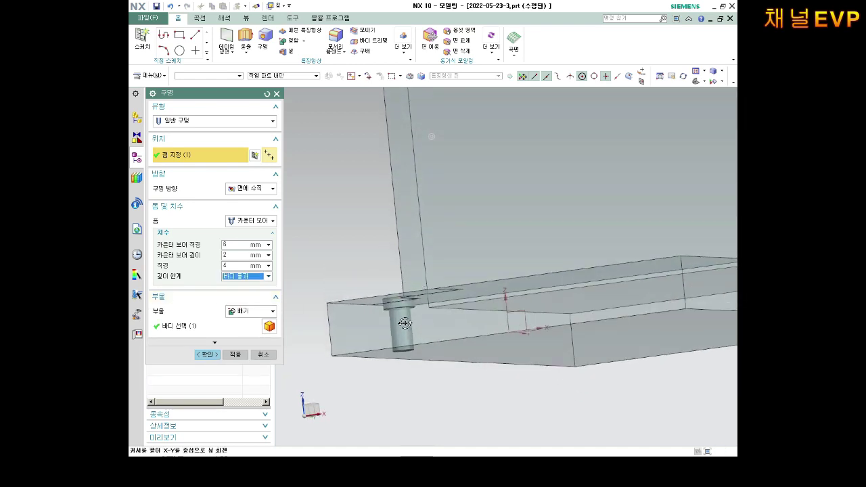
click(234, 278)
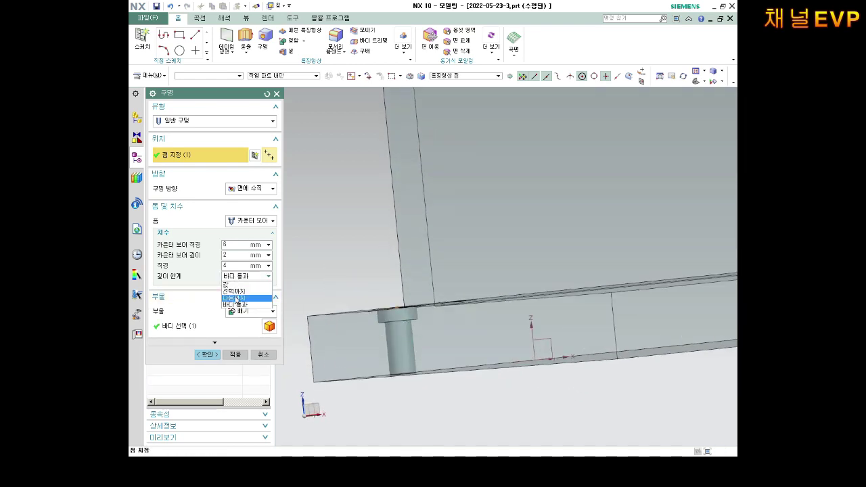
click(235, 298)
mouse_move(499, 300)
middle_down()
mouse_move(436, 159)
mouse_move(516, 338)
mouse_move(469, 354)
middle_up()
click(206, 354)
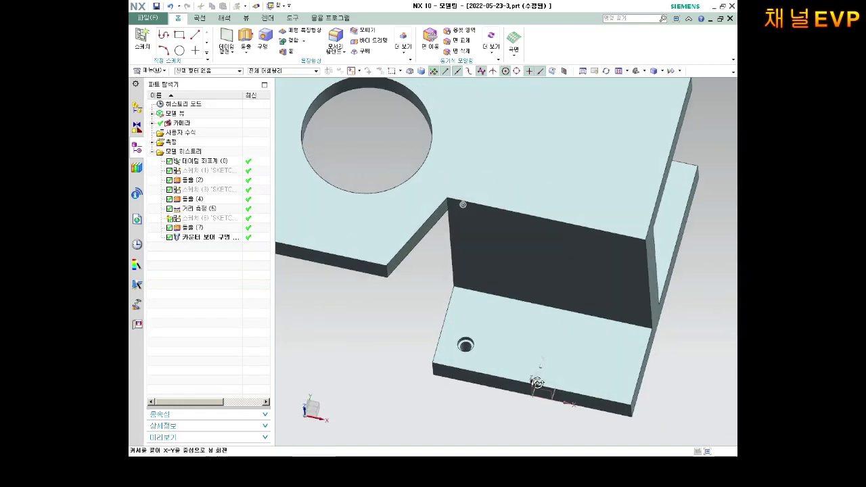
scroll(527, 359, down, 3)
mouse_move(518, 344)
middle_down()
mouse_move(526, 358)
mouse_move(524, 347)
middle_up()
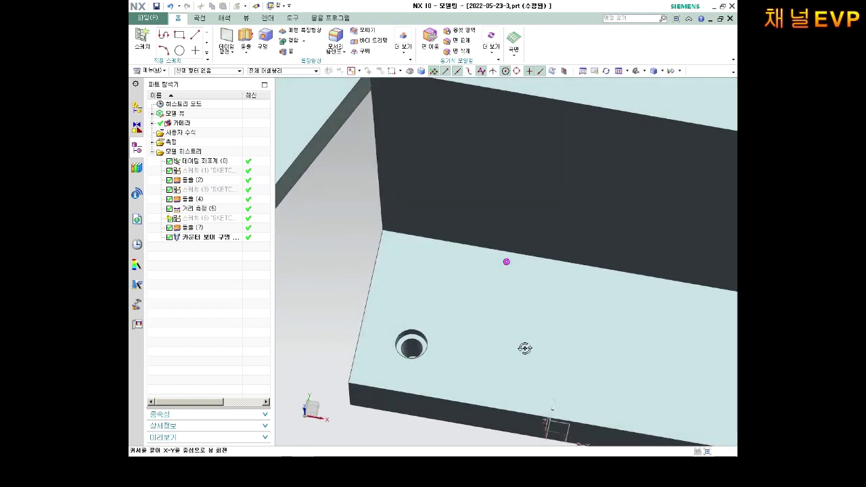
scroll(527, 321, up, 3)
mouse_move(521, 314)
middle_down()
mouse_move(513, 257)
mouse_move(553, 253)
mouse_move(576, 236)
mouse_move(572, 266)
mouse_move(545, 286)
mouse_move(541, 280)
middle_up()
scroll(493, 242, up, 2)
scroll(529, 257, down, 2)
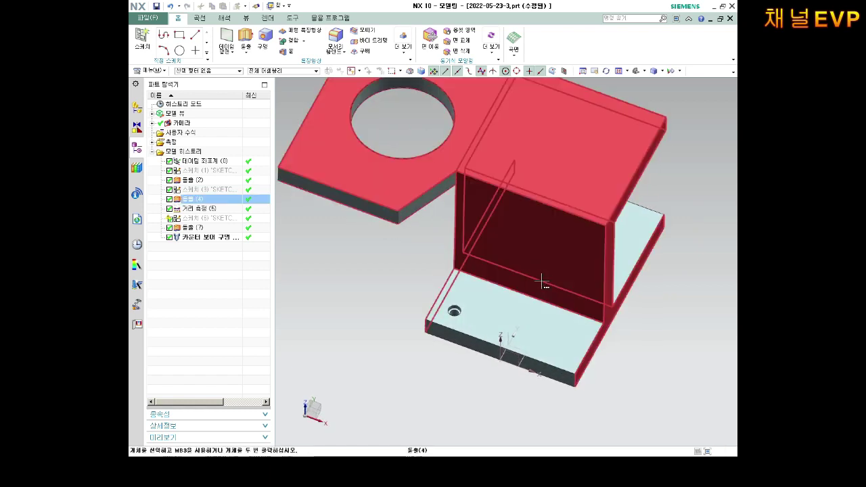
middle_drag(548, 305, 538, 288)
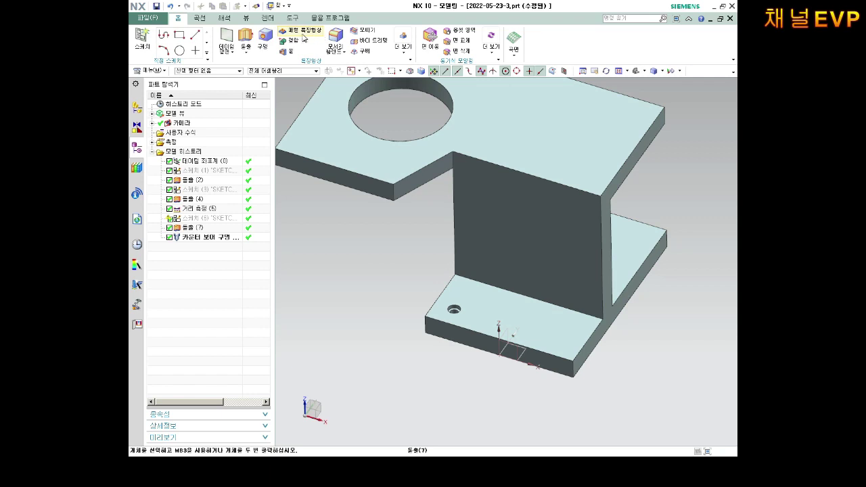
scroll(454, 275, up, 3)
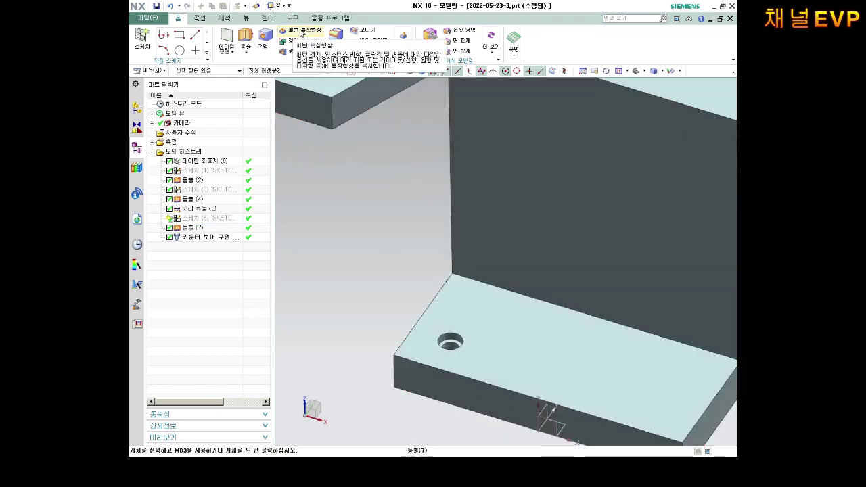
- Start a linear Pattern Feature with Direction 1 along the base plate edge, reversed
click(301, 32)
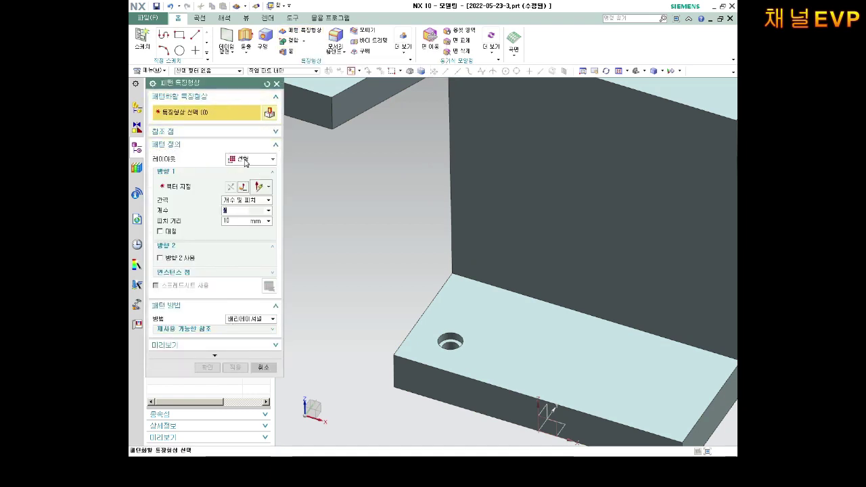
click(245, 160)
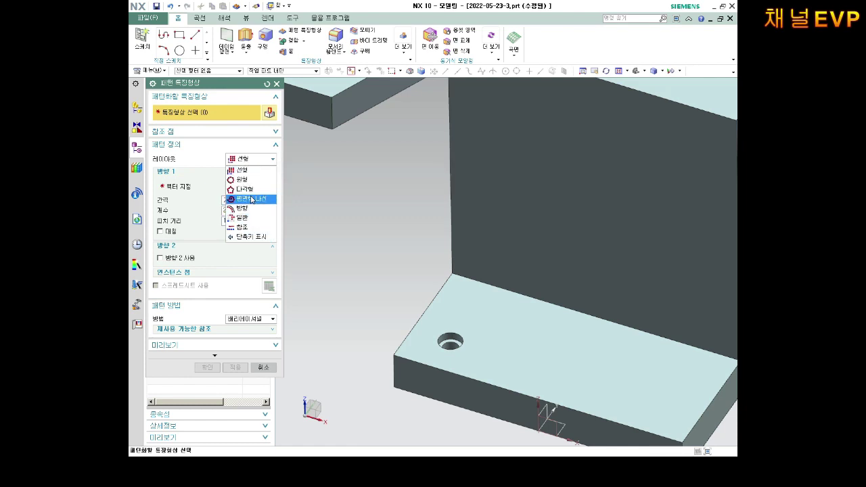
click(247, 171)
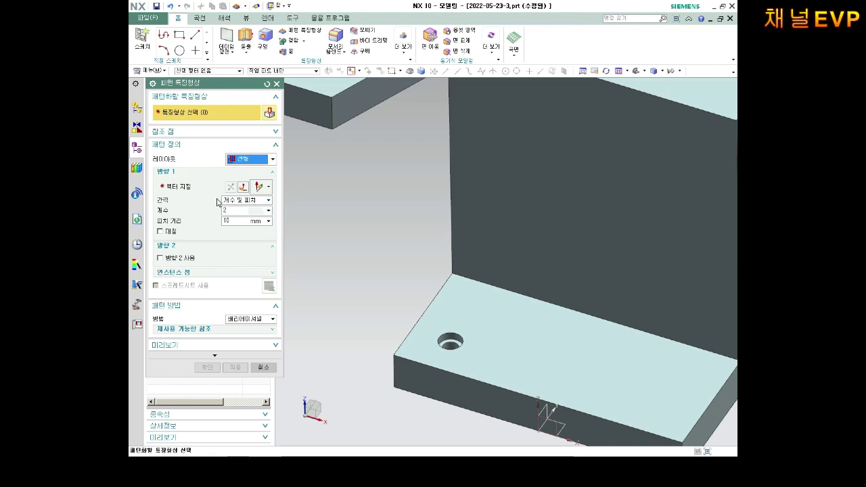
click(179, 192)
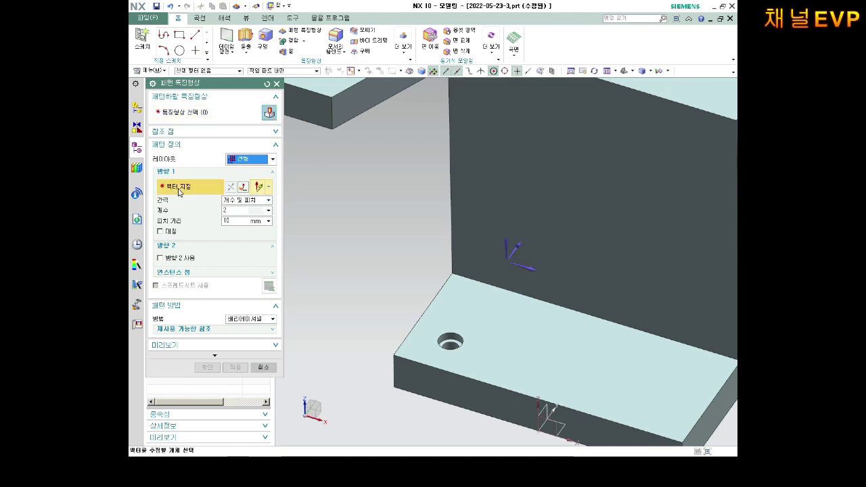
click(452, 374)
middle_drag(450, 347, 490, 380)
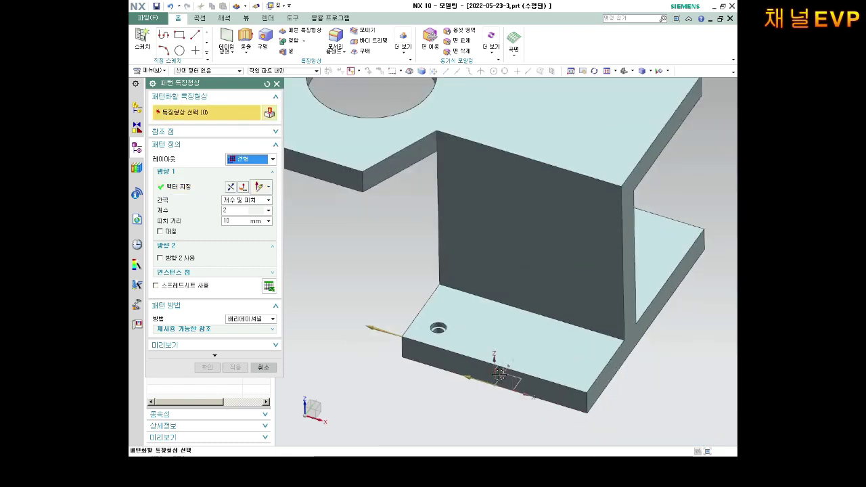
click(241, 192)
- Pattern the counterbore hole with count 2 and a 55 mm pitch distance
scroll(581, 408, down, 3)
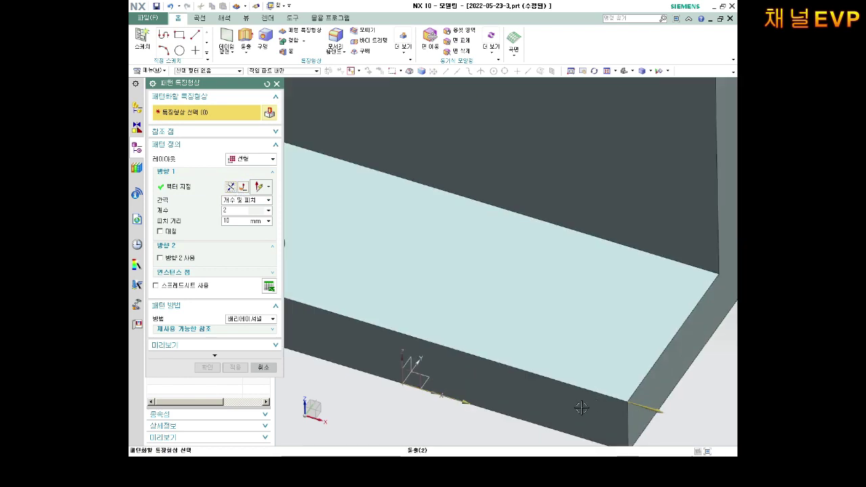
scroll(576, 357, up, 3)
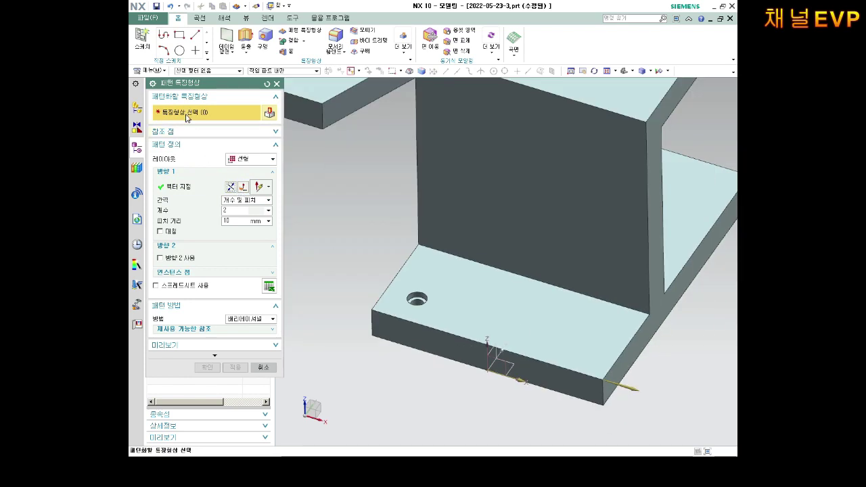
scroll(442, 282, down, 2)
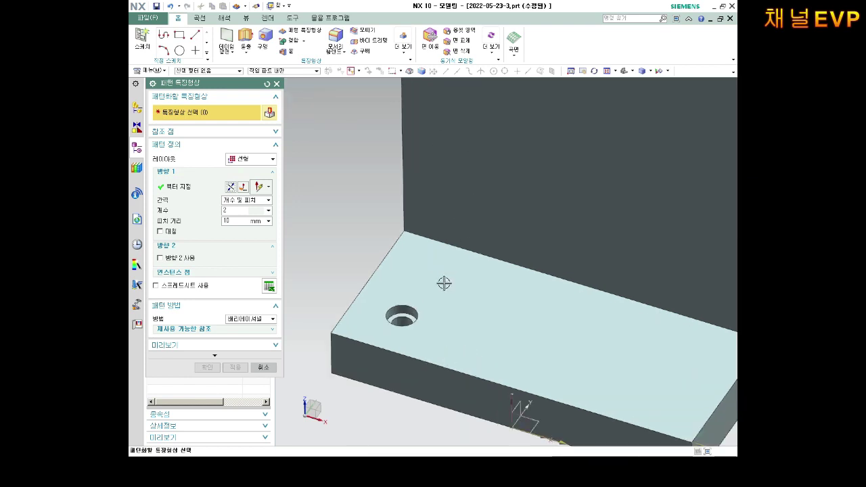
scroll(399, 315, down, 2)
click(397, 313)
scroll(397, 318, up, 2)
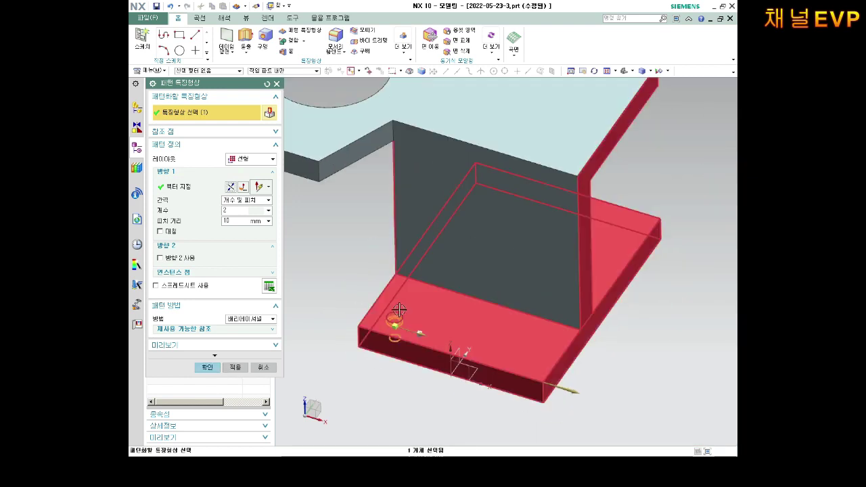
scroll(289, 235, down, 1)
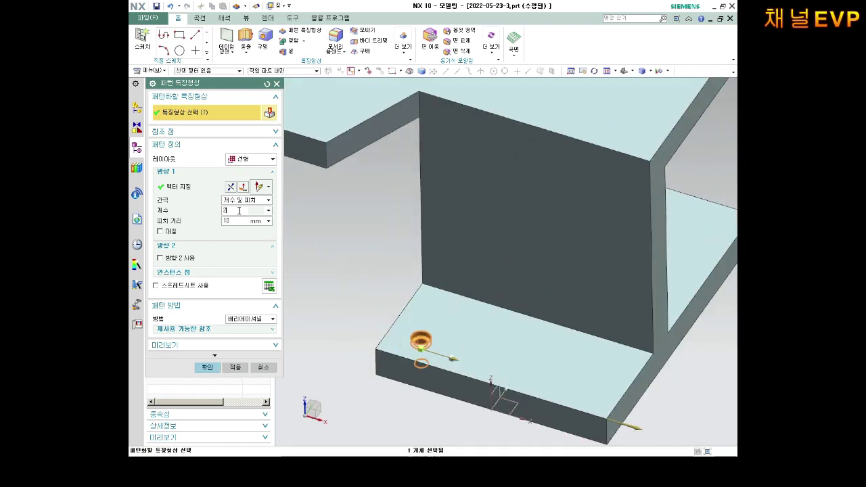
text(4)
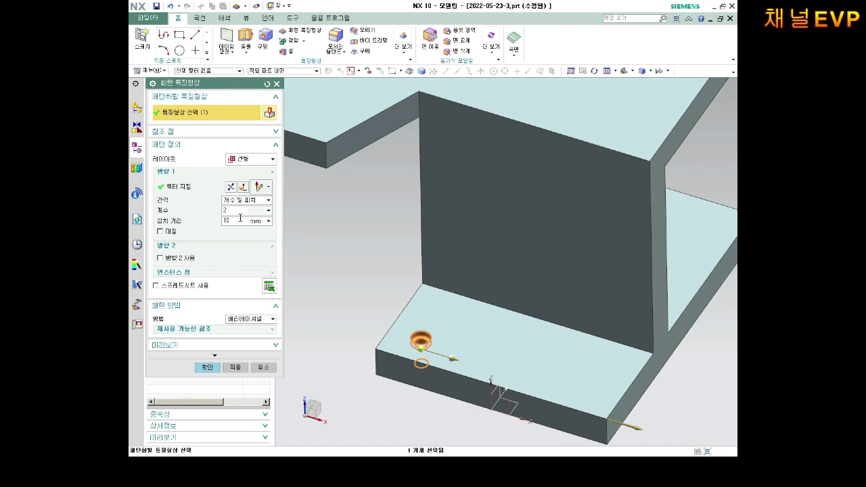
click(242, 221)
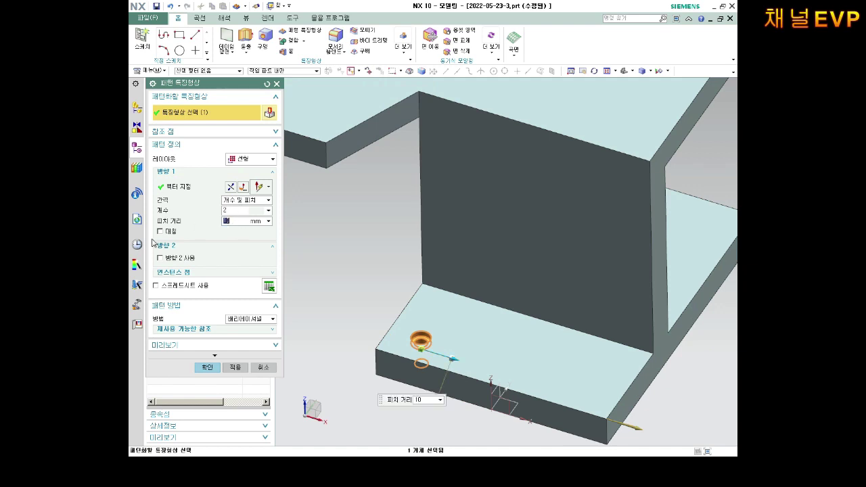
text(55)
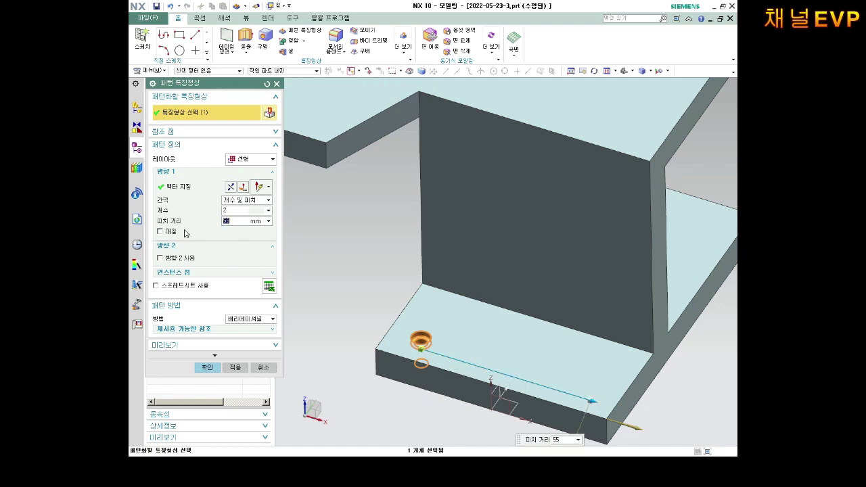
scroll(450, 305, down, 3)
scroll(411, 203, up, 1)
scroll(338, 286, up, 2)
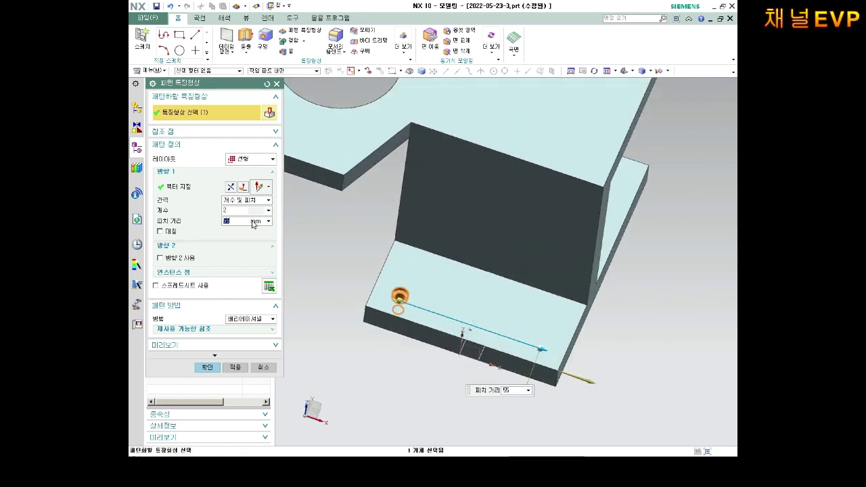
click(234, 210)
click(234, 219)
- Set Direction 2 along the flange side edge with an 80 mm pitch distance
click(183, 261)
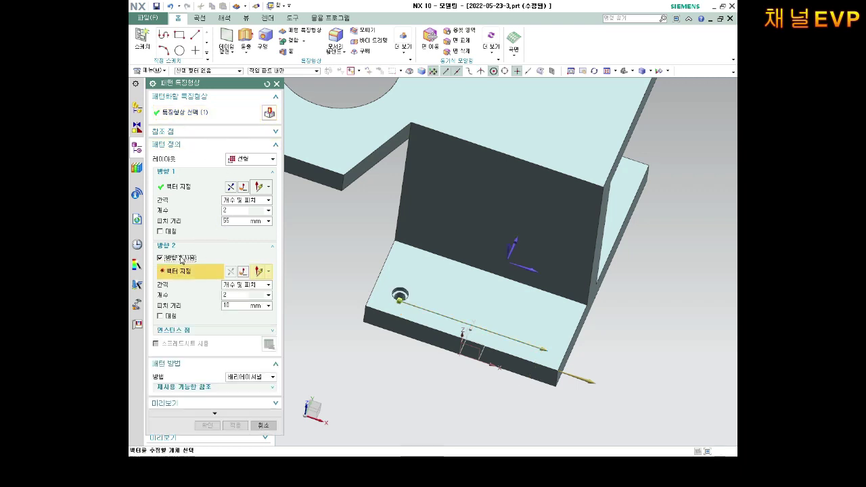
scroll(384, 257, up, 3)
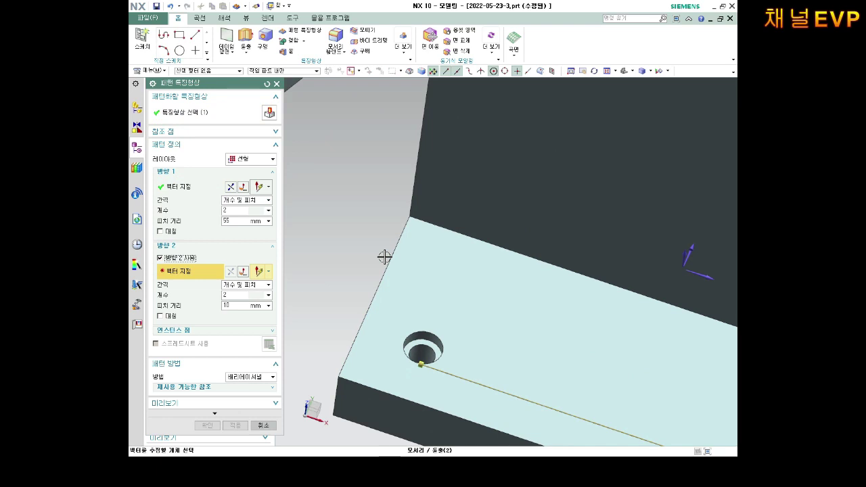
scroll(384, 256, down, 2)
scroll(379, 259, down, 1)
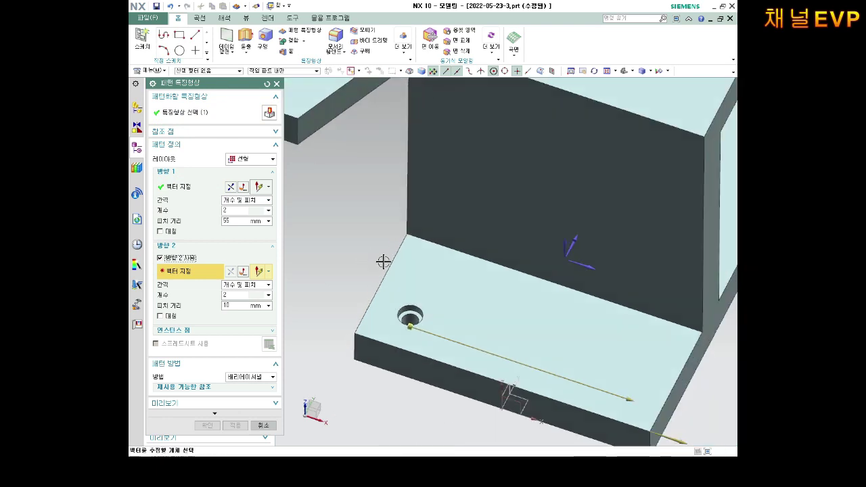
click(390, 261)
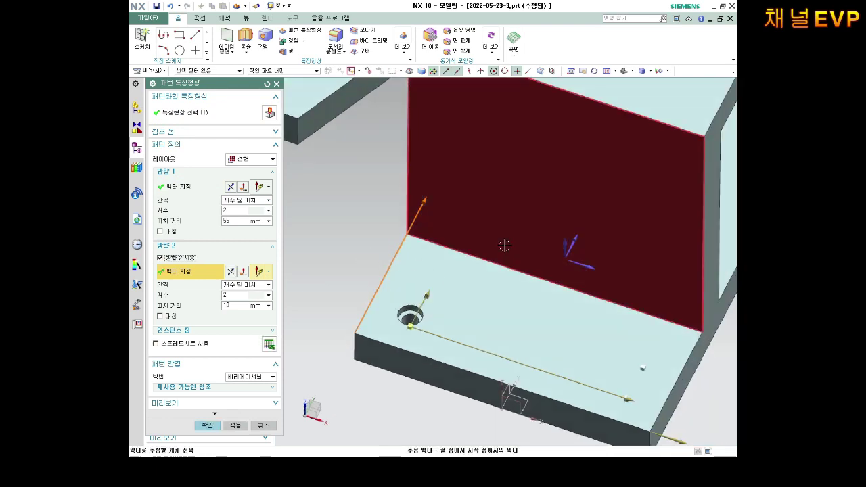
double_click(237, 306)
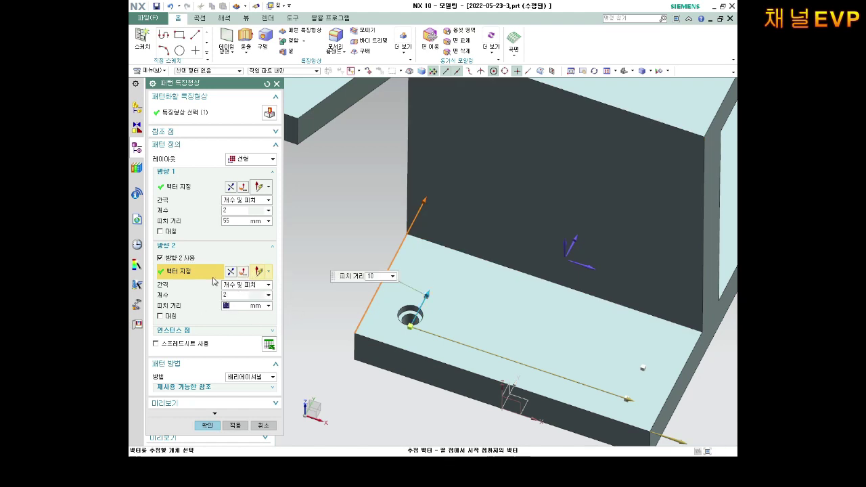
text(80)
mouse_move(459, 88)
middle_down()
mouse_move(517, 224)
mouse_move(460, 197)
middle_up()
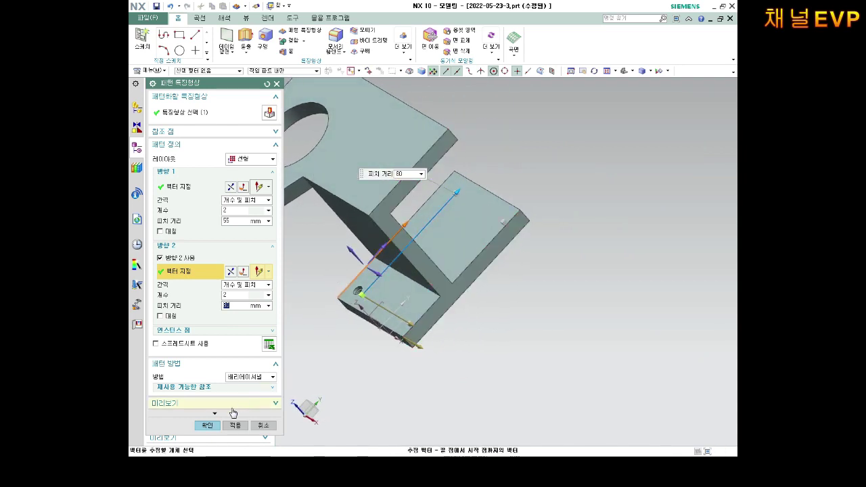
- Create the four-hole pattern in the lower flange and save the part
click(207, 424)
mouse_move(388, 318)
middle_down()
mouse_move(463, 298)
mouse_move(386, 245)
mouse_move(405, 218)
mouse_move(377, 132)
middle_up()
scroll(392, 102, up, 3)
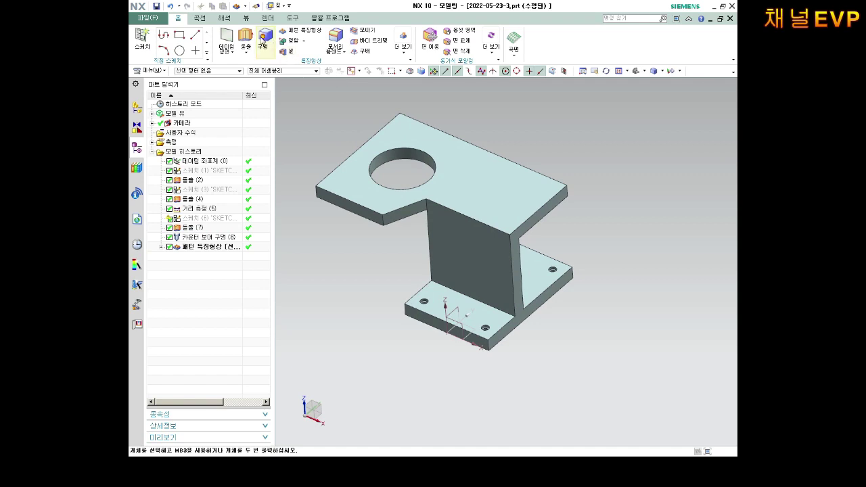
key(ctrl+s)
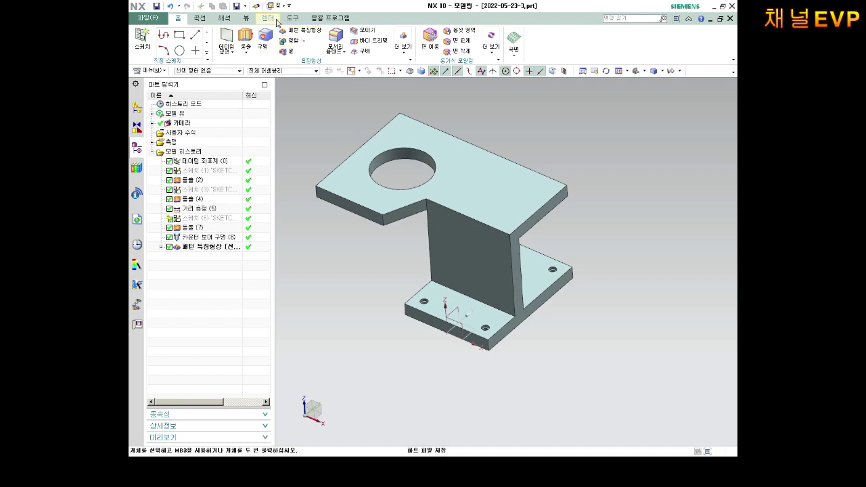
- Give the solid body a Green display colour through Edit Object Display, then save
click(253, 18)
click(581, 42)
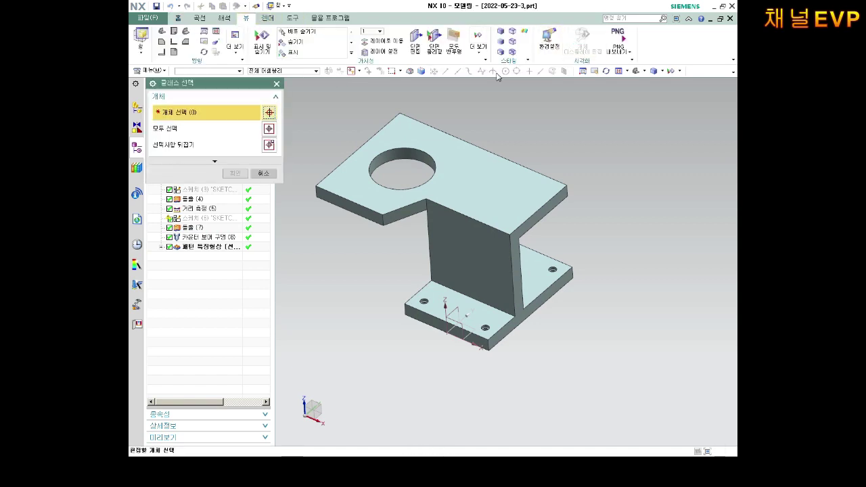
click(400, 163)
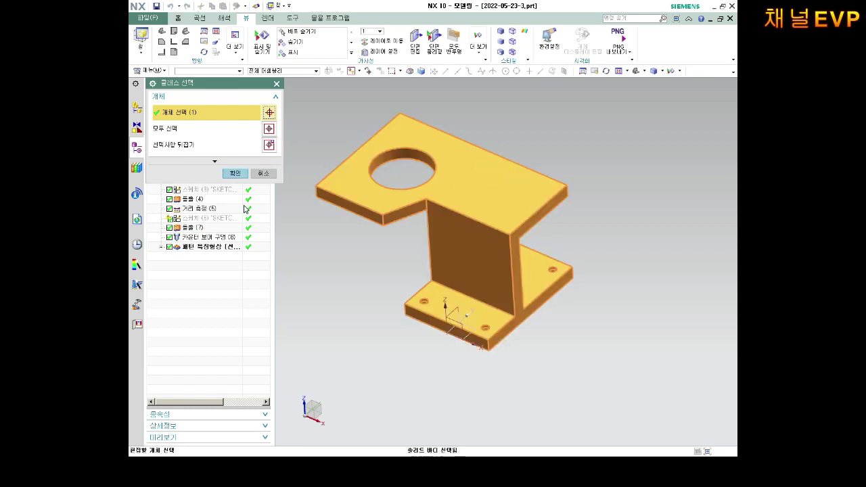
click(234, 174)
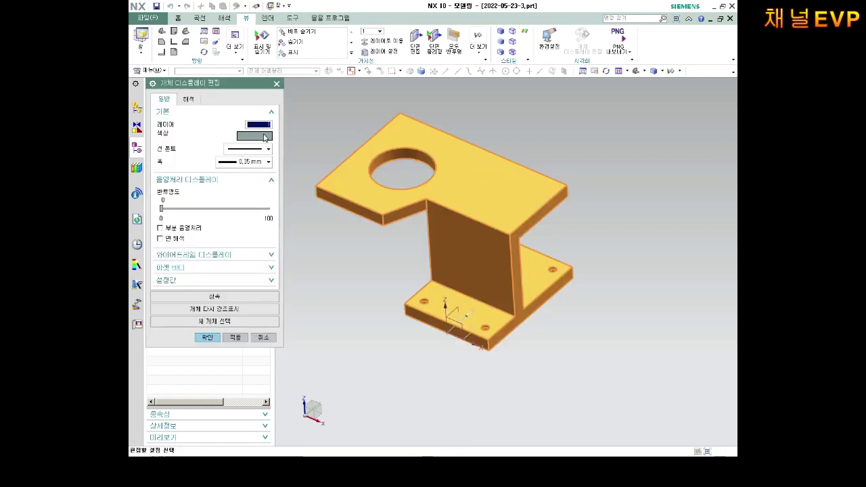
click(264, 138)
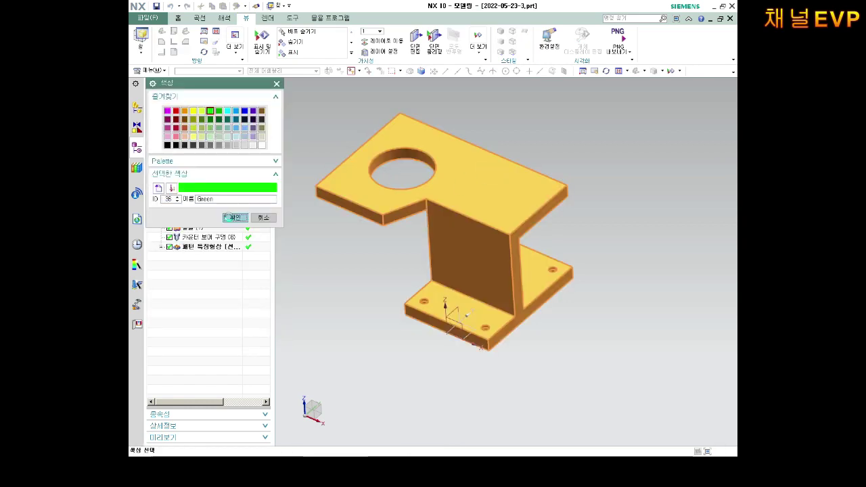
click(235, 217)
click(206, 338)
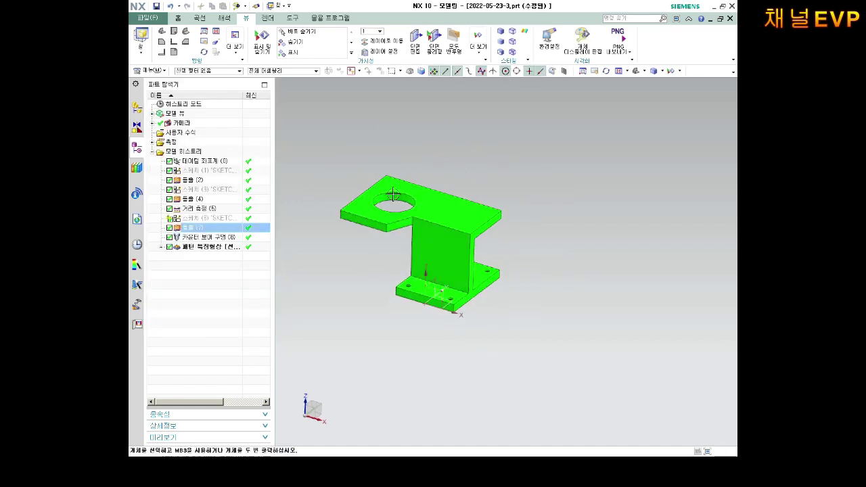
scroll(355, 267, up, 3)
scroll(347, 303, down, 2)
scroll(327, 302, up, 1)
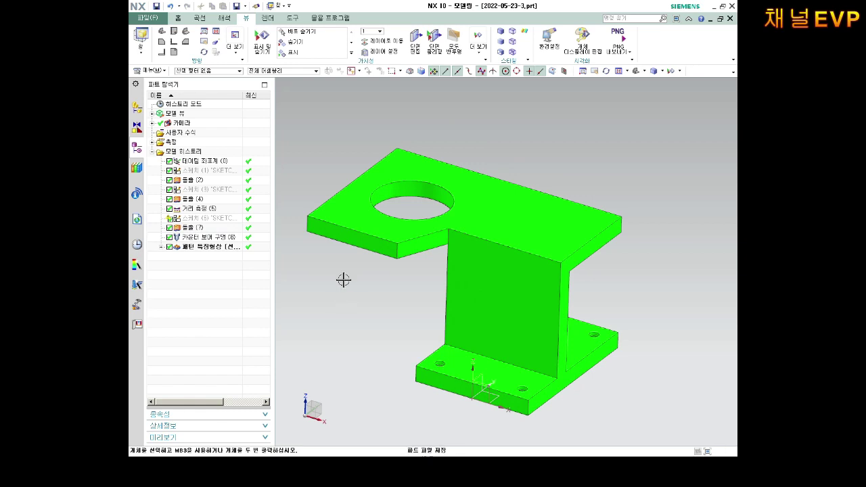
scroll(503, 308, down, 2)
click(503, 307)
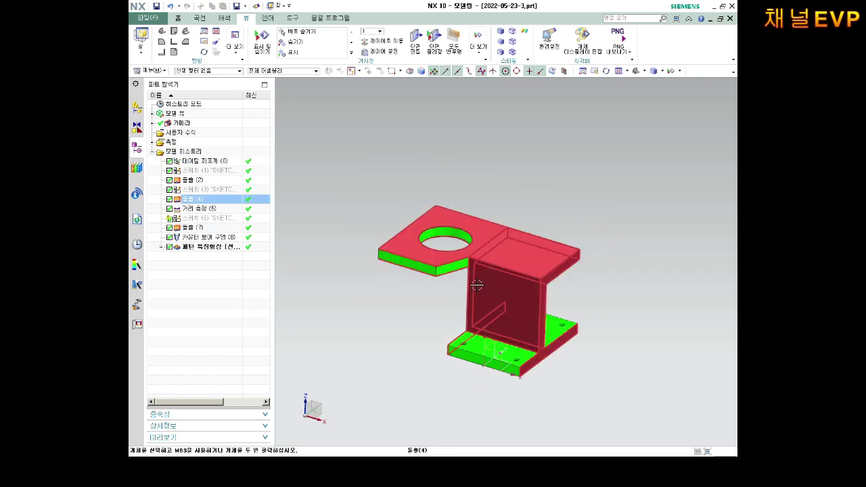
key(Escape)
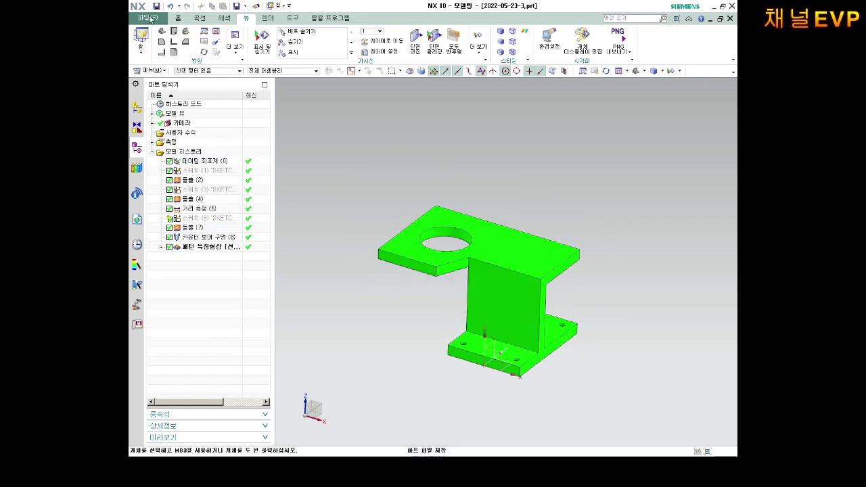
- Create a new A2 drawing, skipping the title block fill-in and view wizard
click(144, 19)
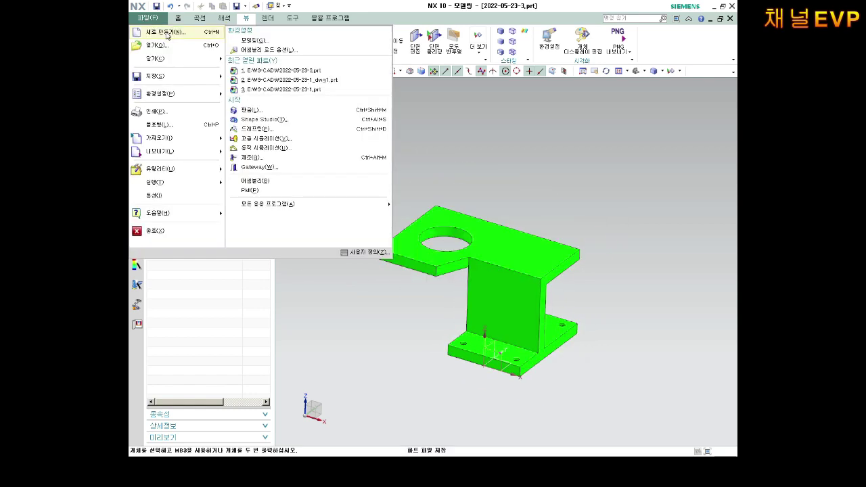
click(166, 33)
click(270, 59)
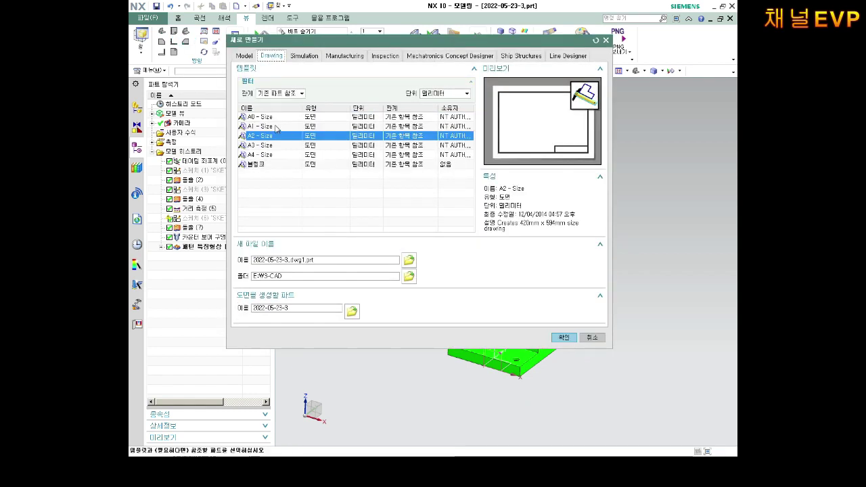
click(563, 337)
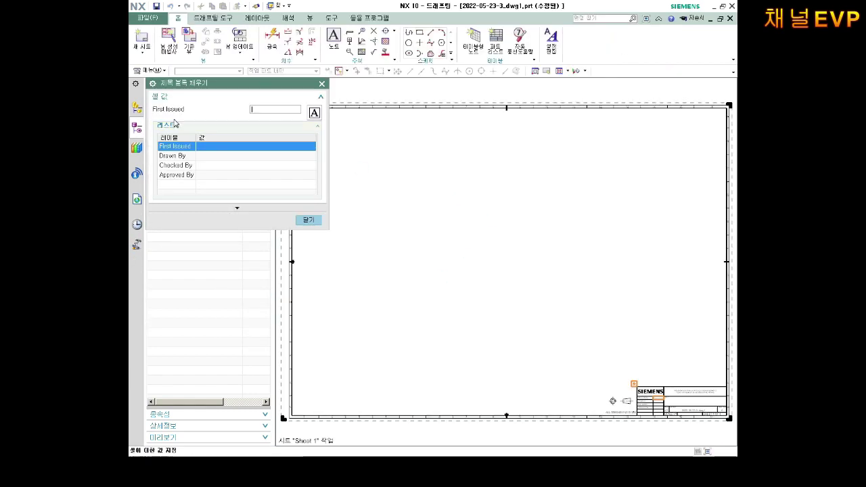
click(308, 220)
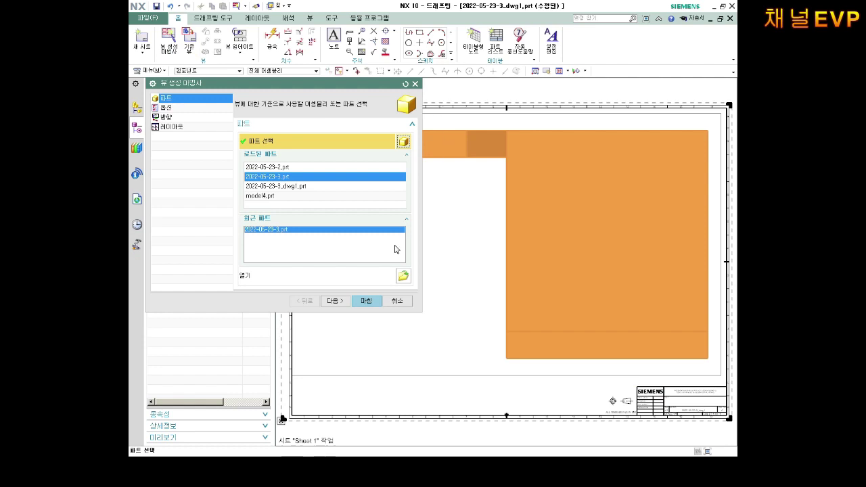
click(395, 300)
- Place a base view at lower left with projected top and side views
click(188, 40)
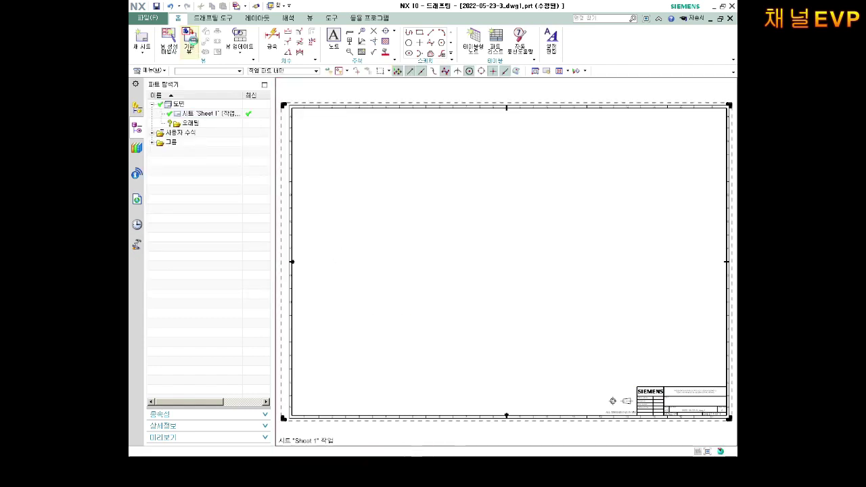
click(251, 174)
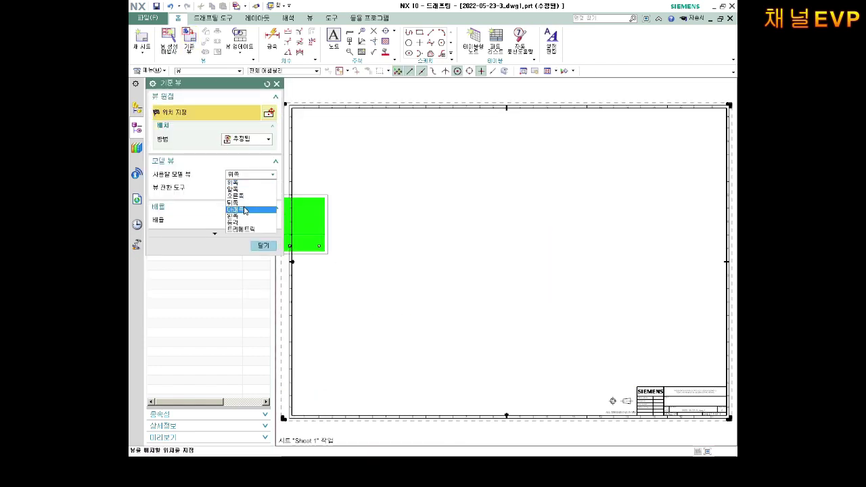
click(243, 197)
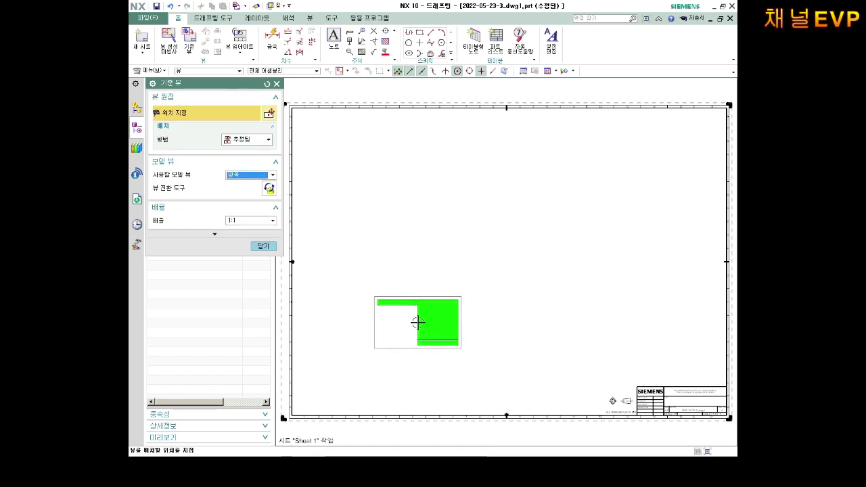
click(417, 323)
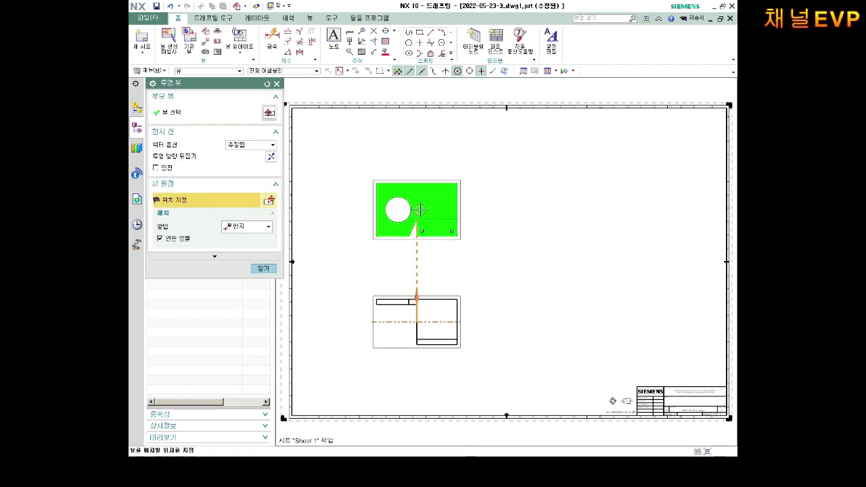
click(410, 199)
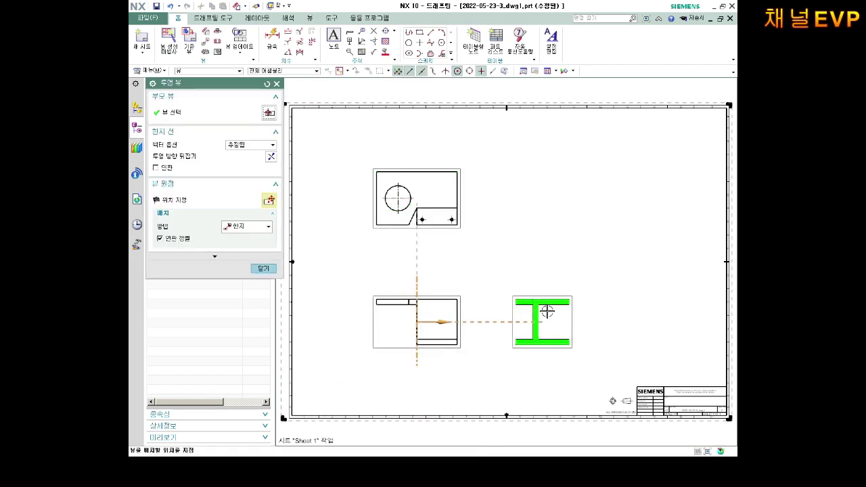
click(561, 312)
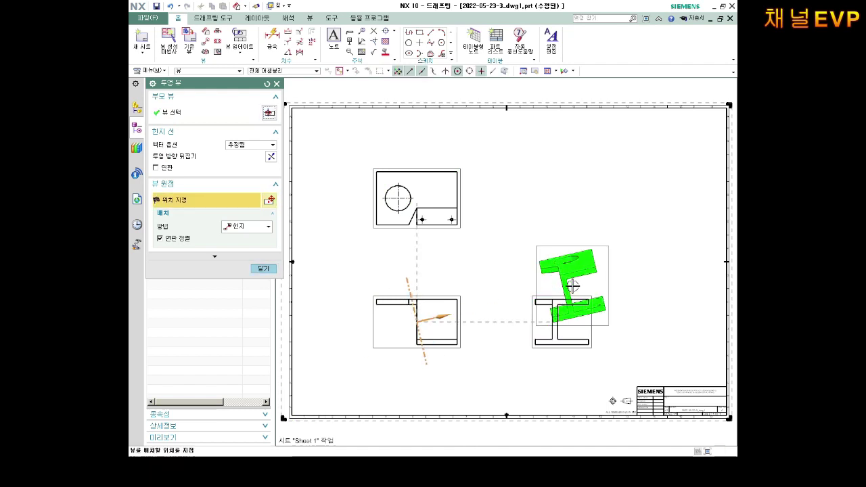
key(Escape)
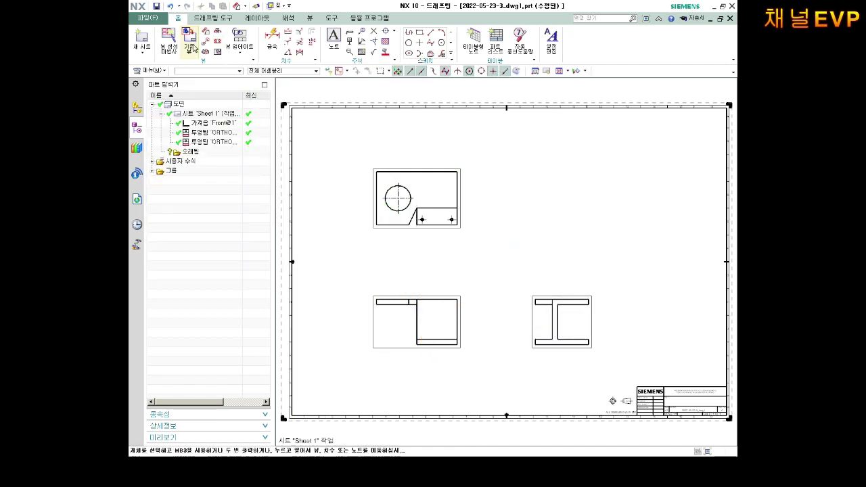
- Add an isometric base view at the sheet's upper right
click(189, 38)
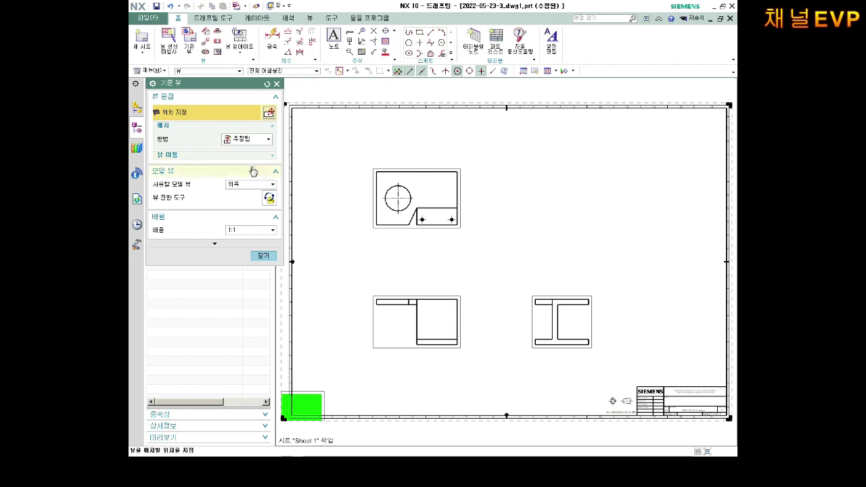
click(255, 184)
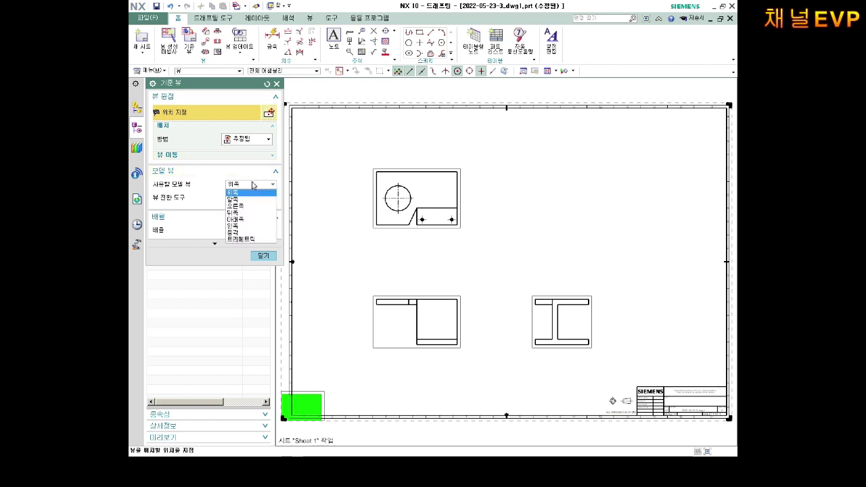
click(245, 228)
click(658, 212)
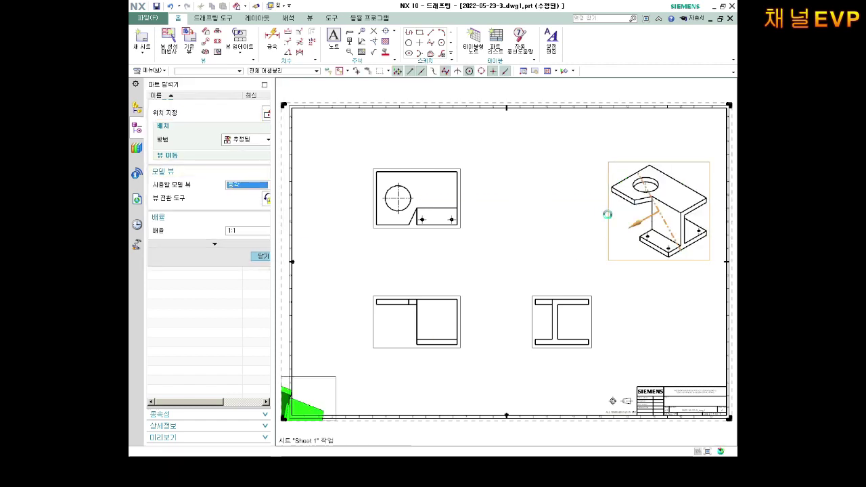
key(Escape)
scroll(473, 209, up, 2)
- Drag the upper-left view column and the I-beam view left into alignment, then check the layout
shift+middle_drag(455, 211, 468, 189)
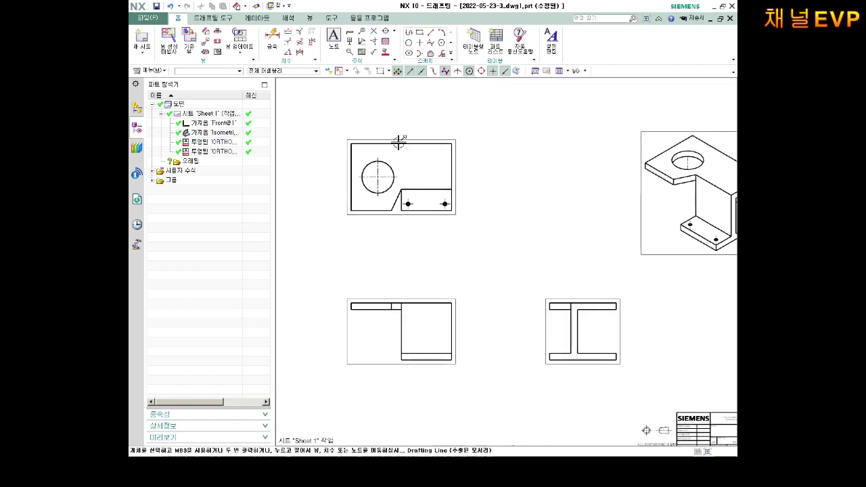
drag(388, 162, 370, 302)
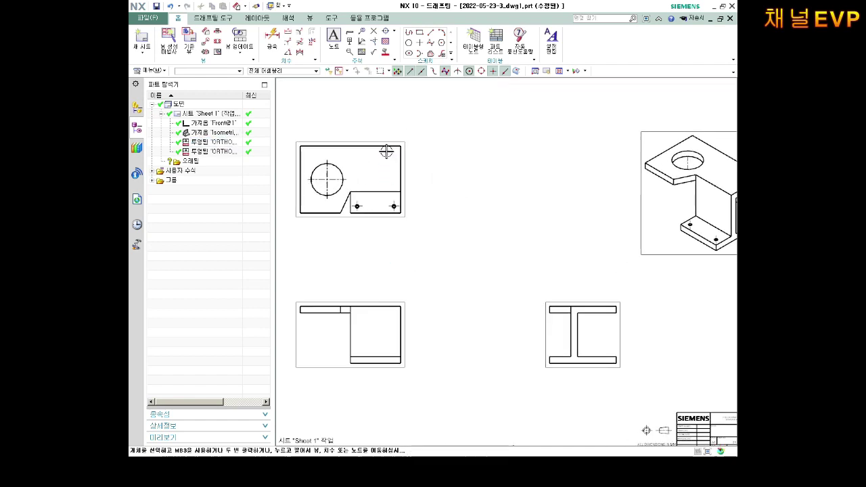
drag(566, 306, 512, 303)
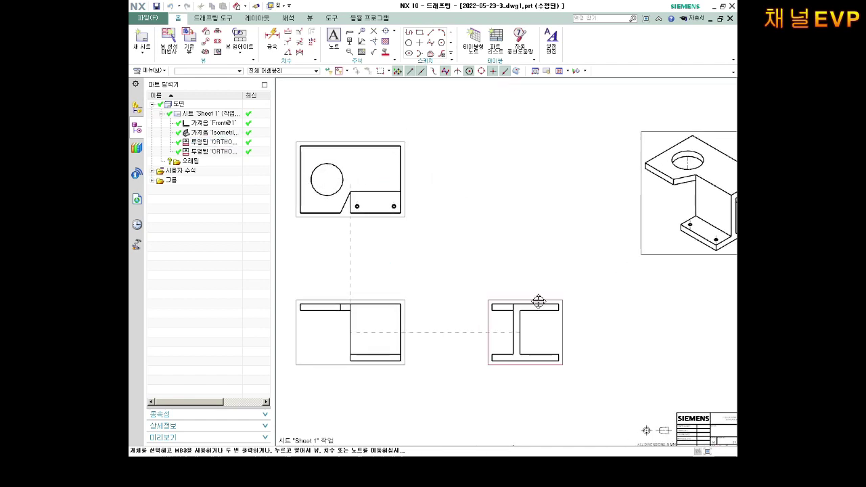
scroll(519, 284, down, 2)
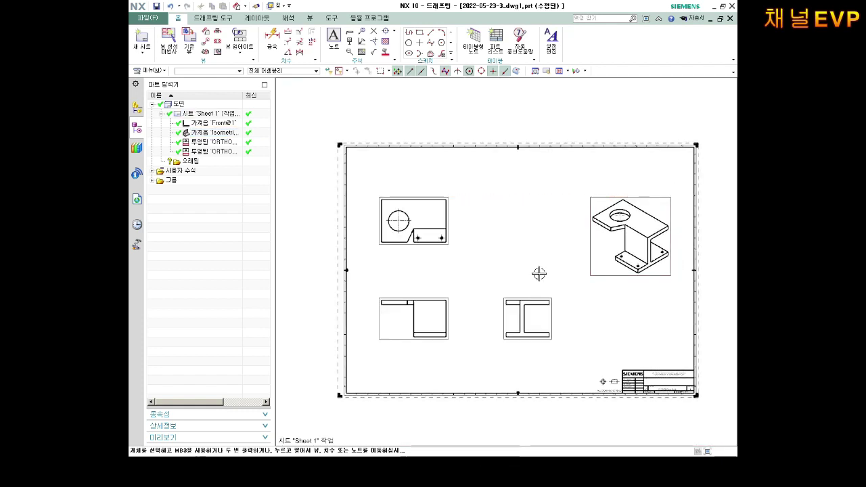
scroll(535, 263, up, 2)
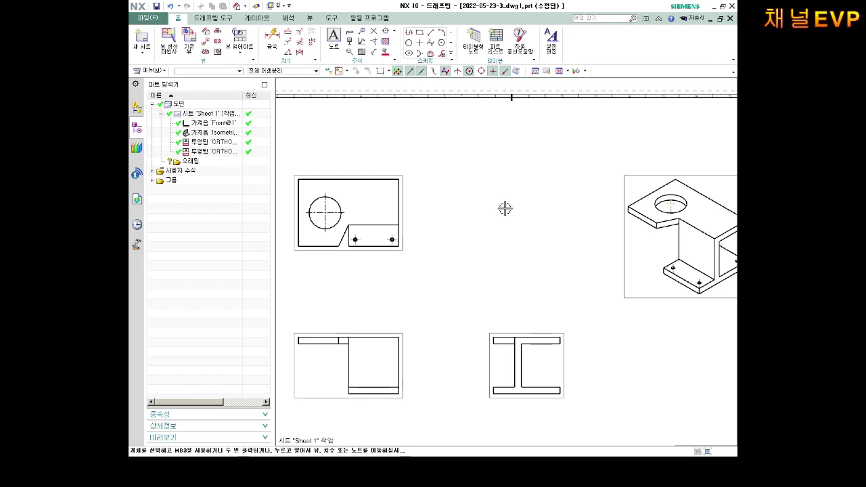
scroll(454, 284, up, 2)
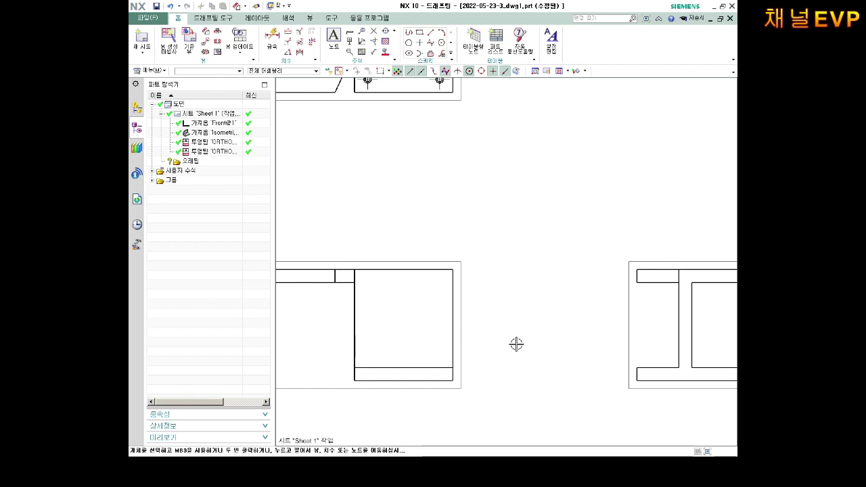
scroll(517, 343, down, 2)
scroll(510, 319, down, 1)
scroll(503, 264, down, 1)
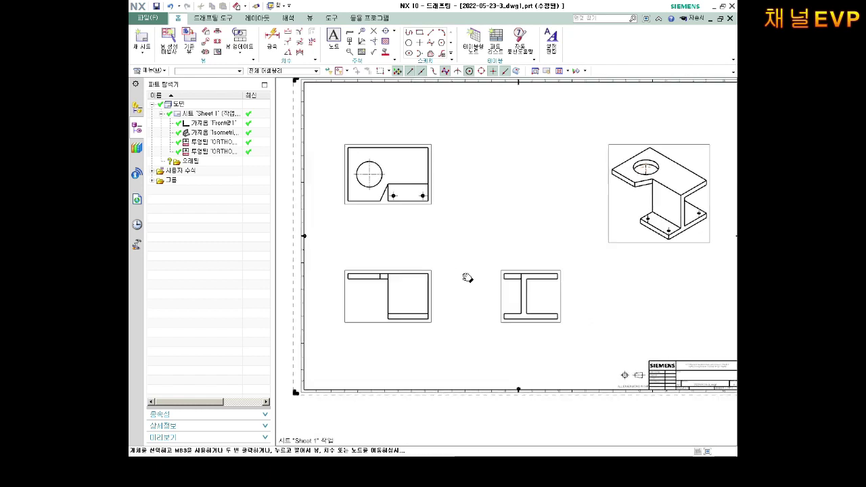
scroll(466, 276, down, 1)
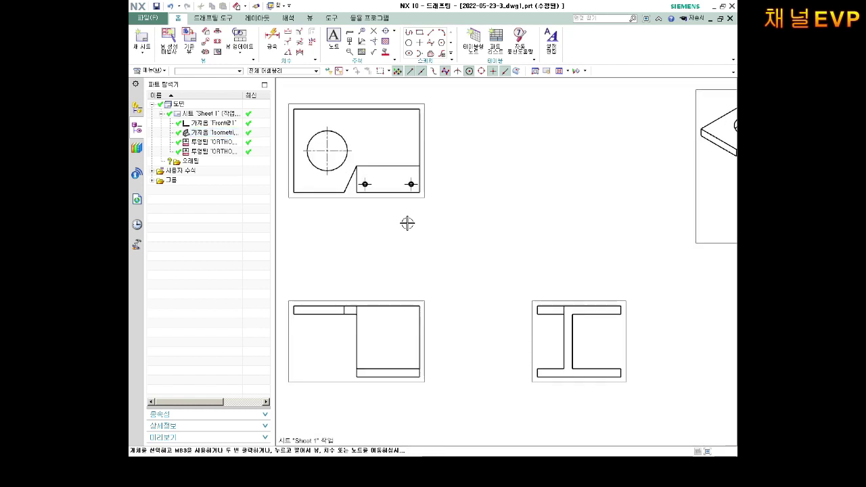
scroll(405, 222, up, 2)
scroll(387, 208, down, 2)
scroll(357, 221, up, 1)
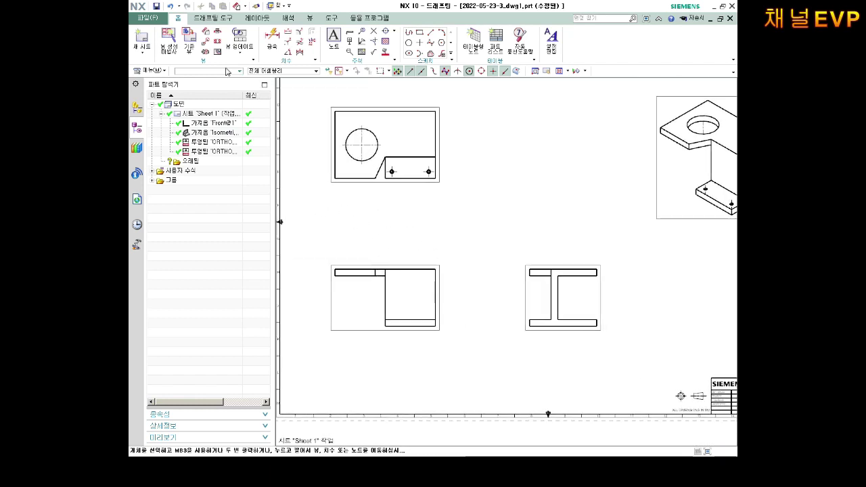
- Create section A-A with its cut line across the lower-left view
click(217, 41)
scroll(440, 254, up, 2)
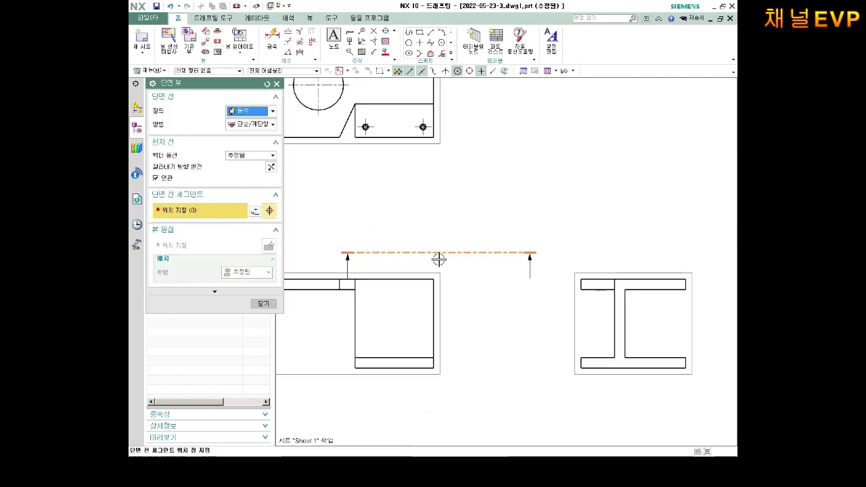
click(392, 334)
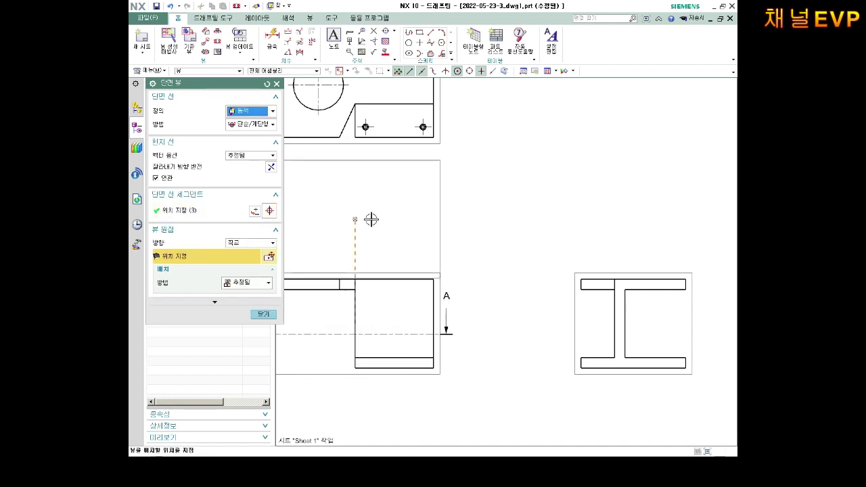
middle_drag(367, 217, 525, 232)
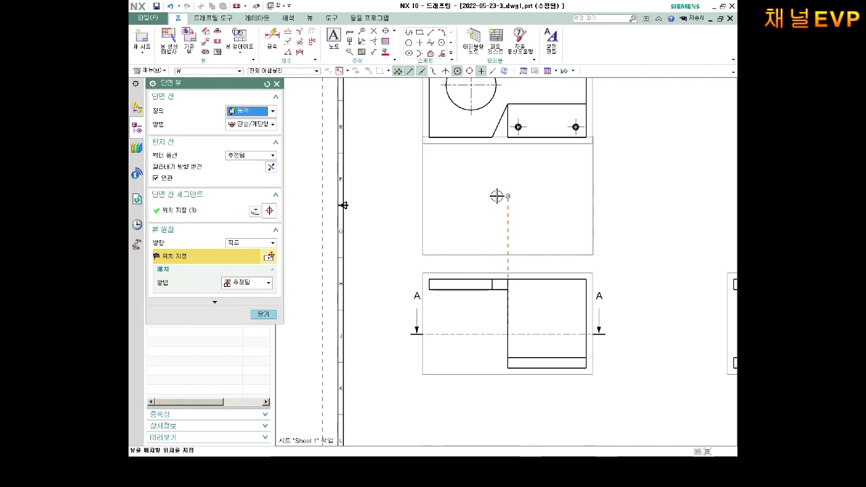
click(497, 196)
- Move section A-A to the right of the upper-left view and review the sheet
middle_drag(618, 193, 347, 295)
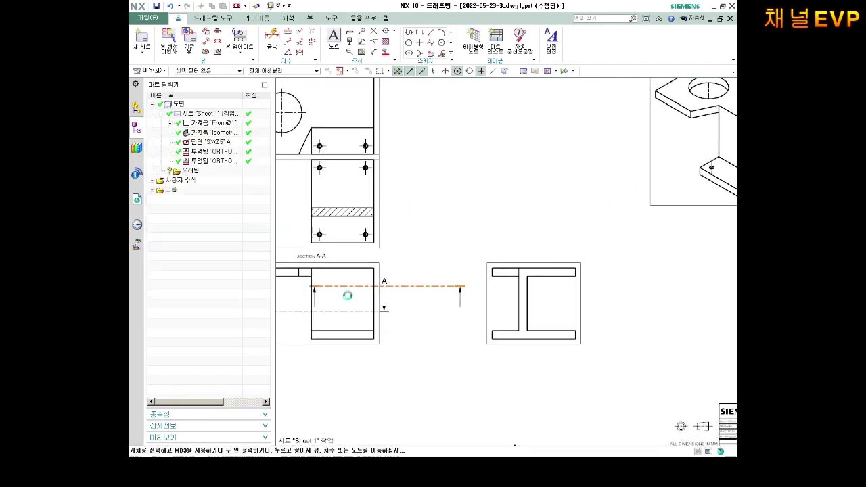
scroll(347, 295, up, 1)
scroll(378, 247, down, 3)
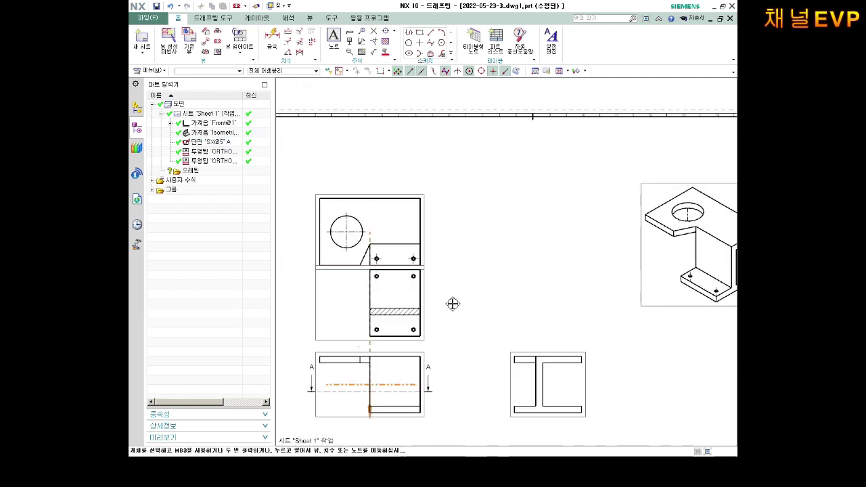
mouse_move(452, 304)
mouse_down()
mouse_move(592, 254)
mouse_move(552, 272)
mouse_move(559, 257)
mouse_up()
scroll(555, 318, down, 3)
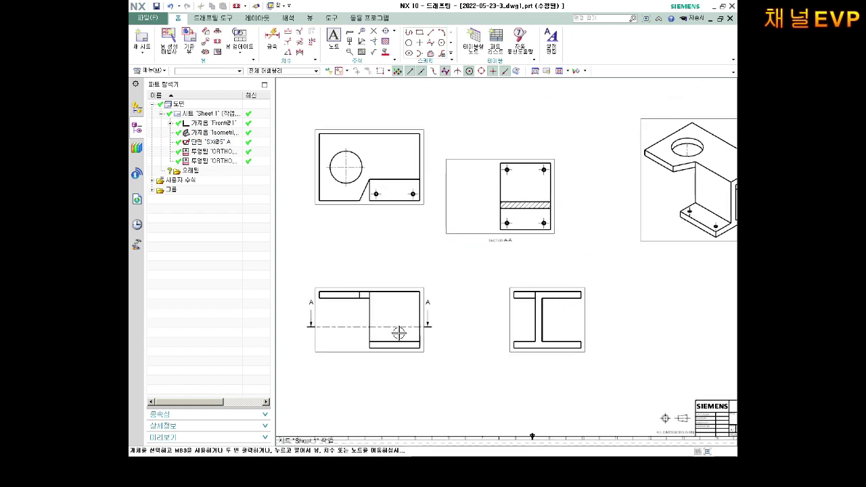
scroll(398, 333, up, 3)
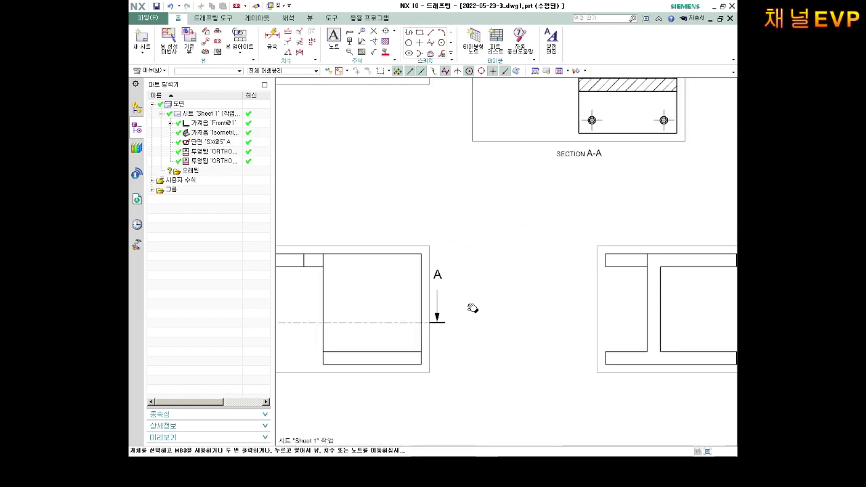
middle_drag(471, 308, 545, 305)
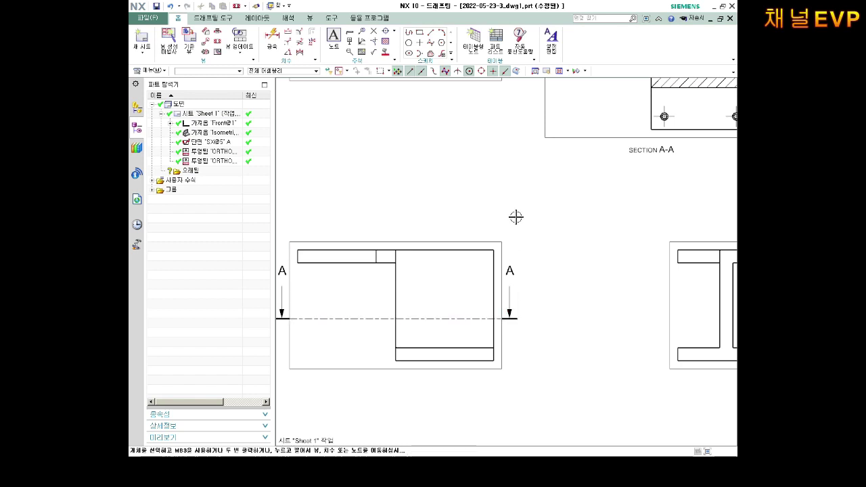
middle_drag(504, 392, 518, 313)
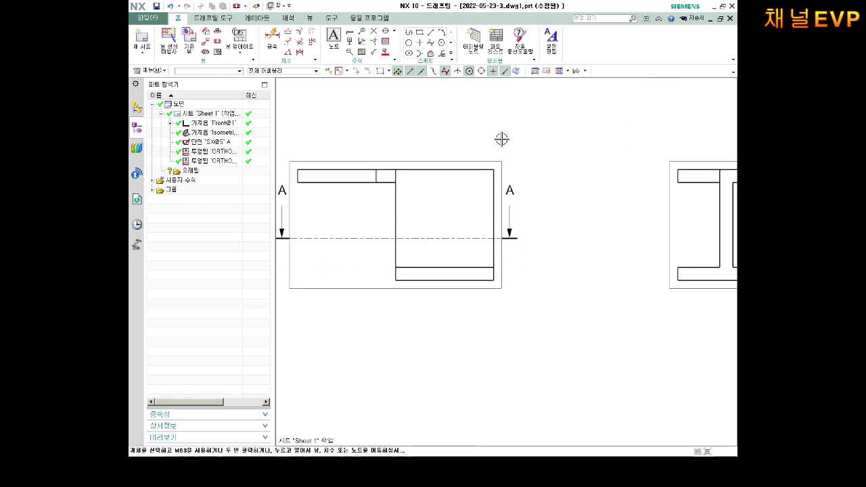
scroll(501, 138, down, 2)
mouse_move(468, 297)
middle_down()
mouse_move(488, 262)
mouse_move(501, 261)
middle_up()
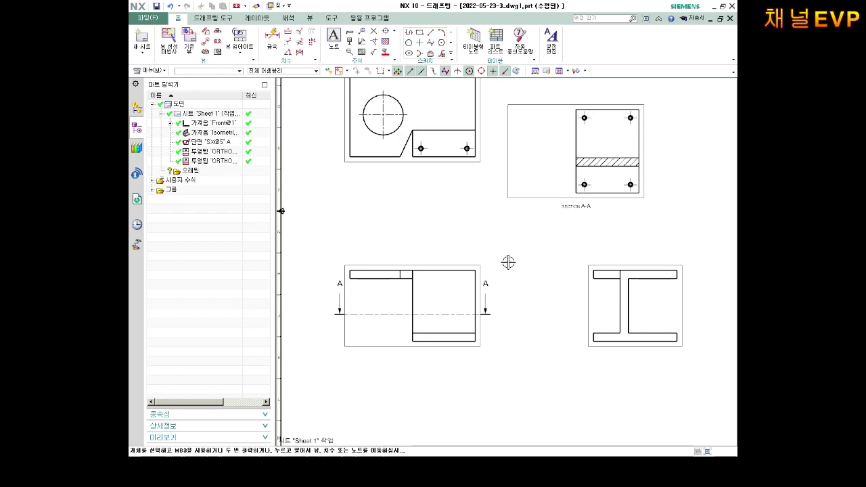
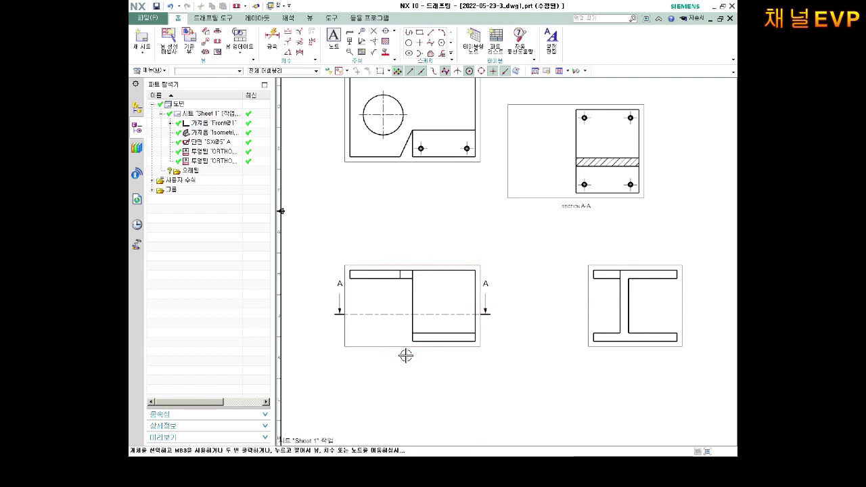
- Zoom in on the lower right of the front view near the section A arrow
scroll(386, 303, up, 4)
scroll(450, 318, up, 1)
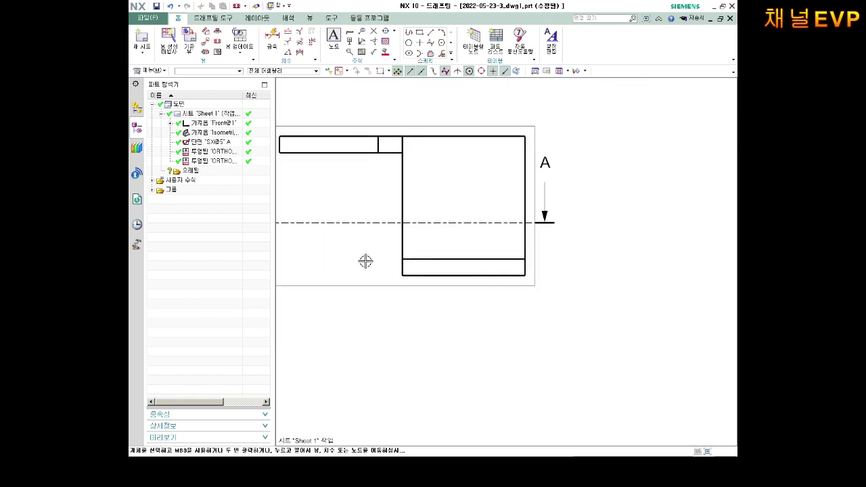
scroll(499, 263, down, 2)
scroll(475, 302, up, 2)
scroll(396, 329, up, 1)
scroll(520, 319, down, 1)
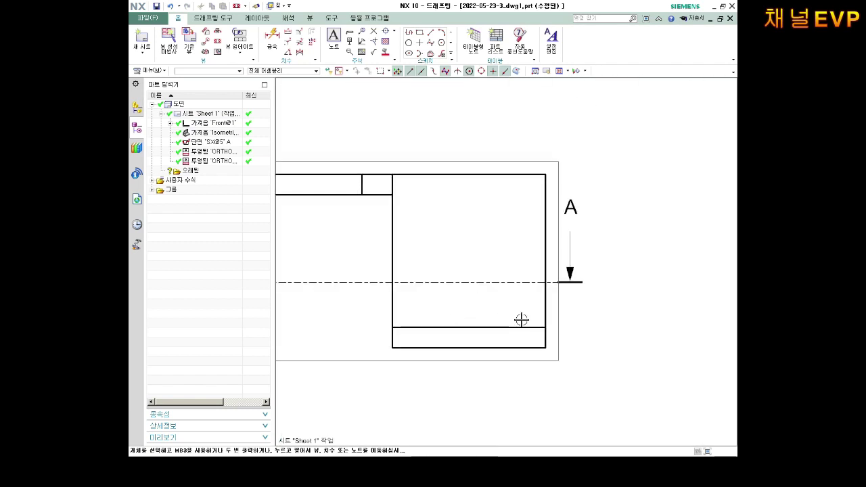
scroll(480, 311, down, 2)
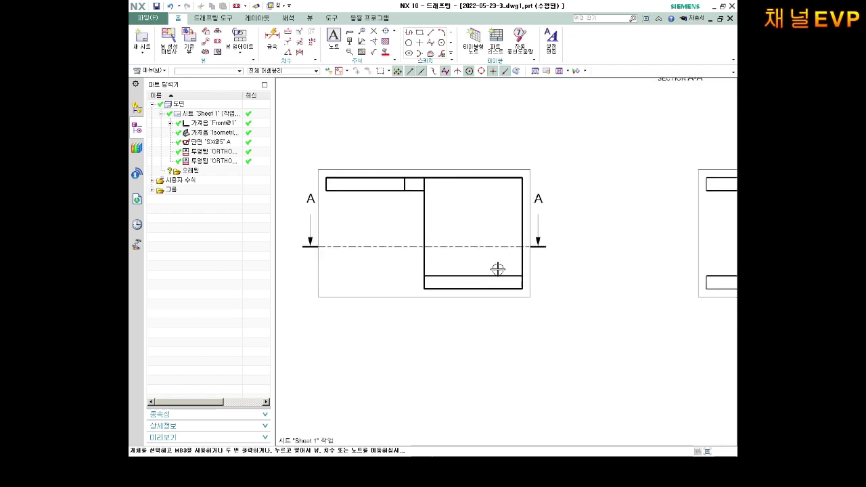
scroll(498, 271, down, 2)
scroll(483, 308, up, 3)
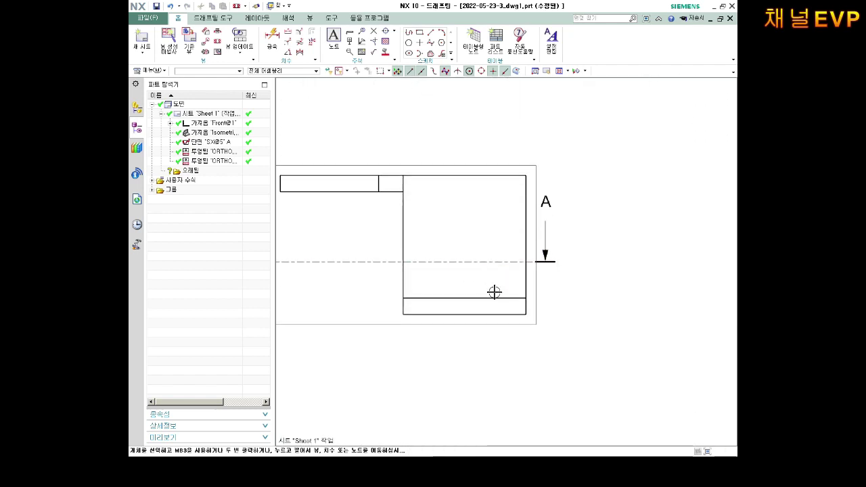
scroll(484, 297, up, 1)
scroll(476, 304, up, 2)
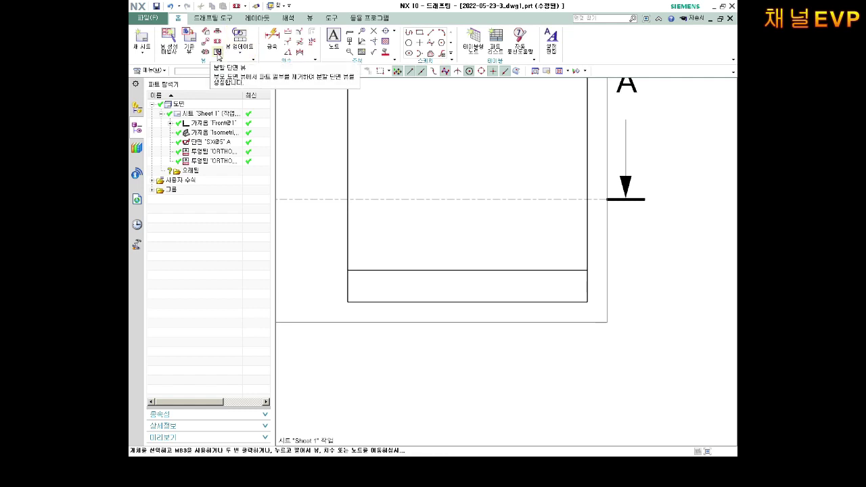
click(218, 53)
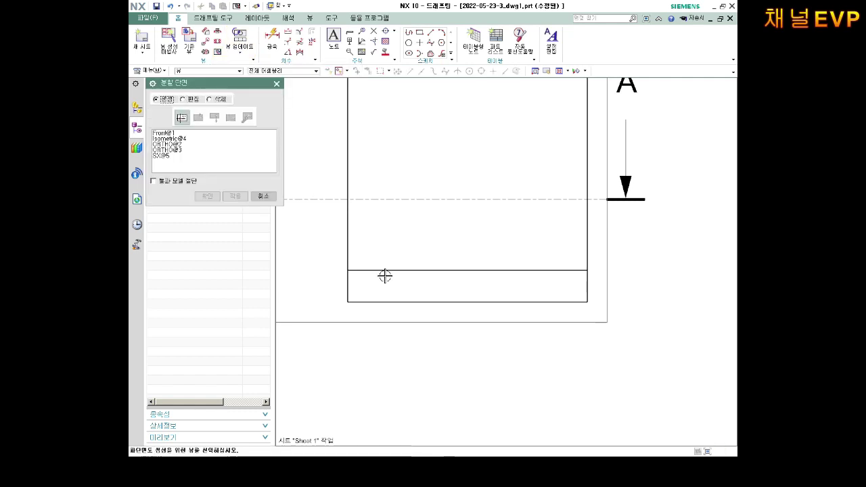
scroll(489, 315, down, 3)
shift+middle_drag(525, 280, 477, 345)
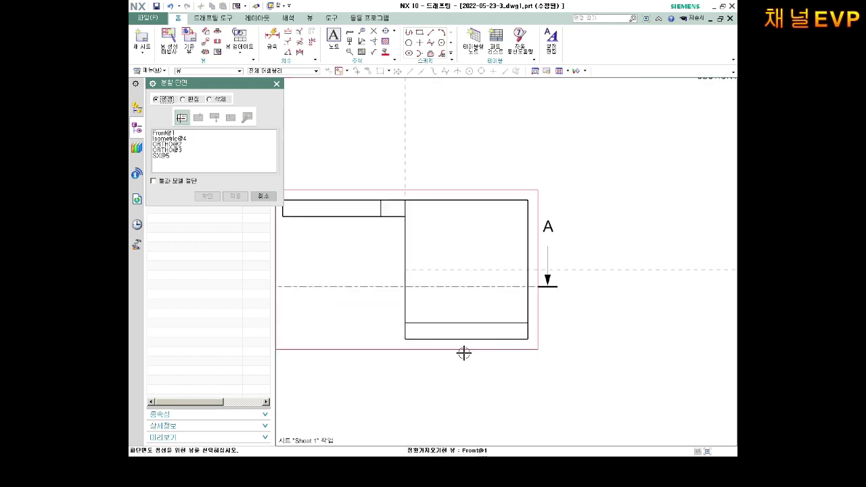
key(Escape)
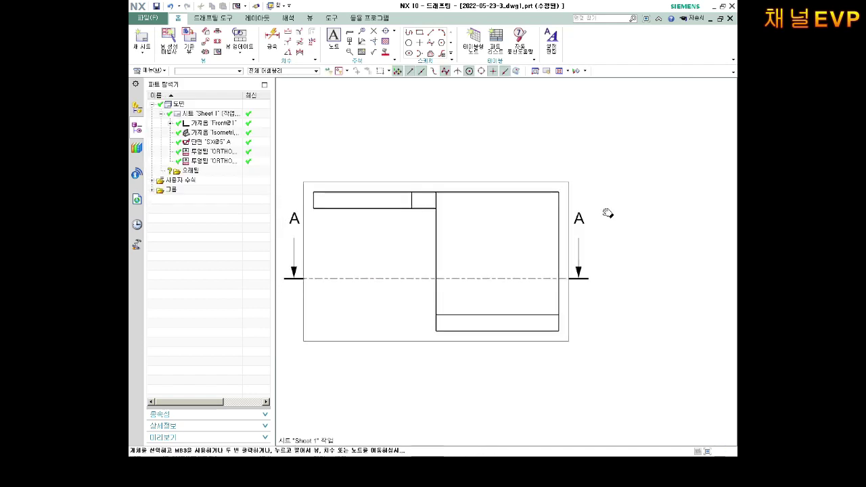
- Make Front@1 the active sketch view and place a rectangle's first corner inside it
click(549, 176)
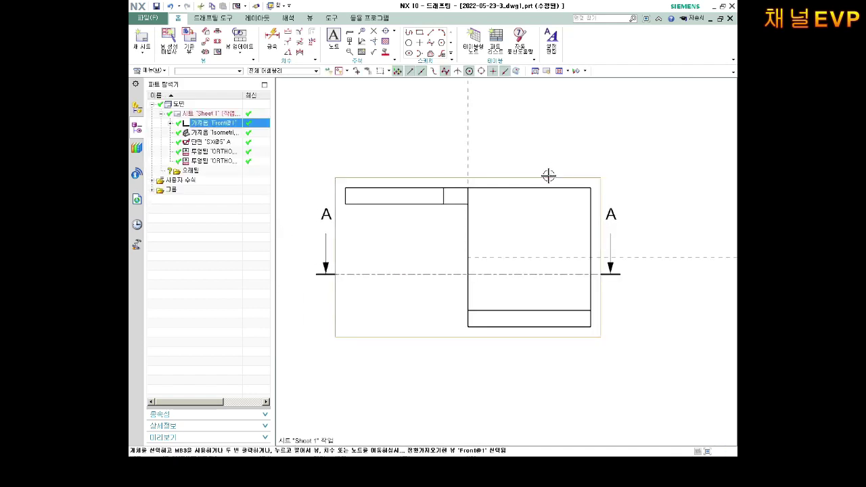
right_click(427, 179)
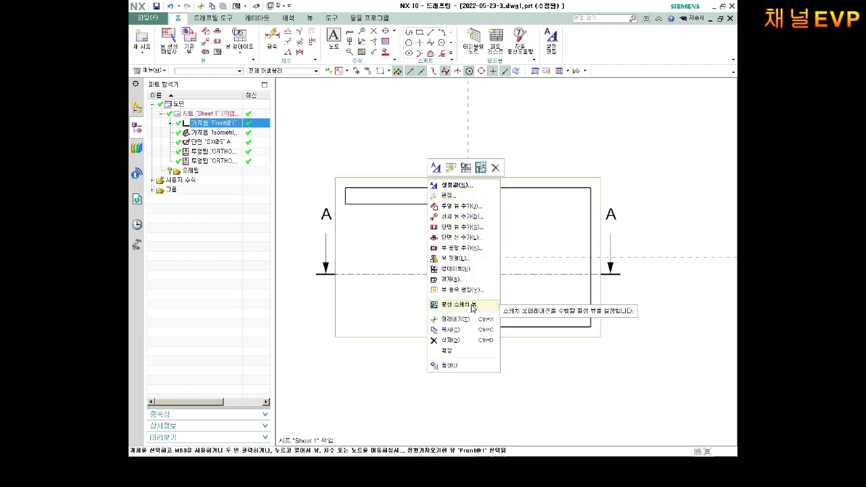
click(472, 308)
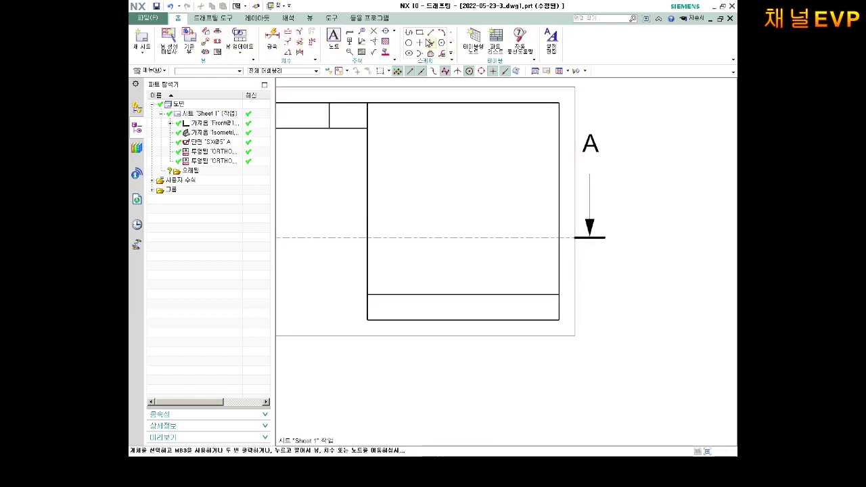
click(419, 32)
click(348, 282)
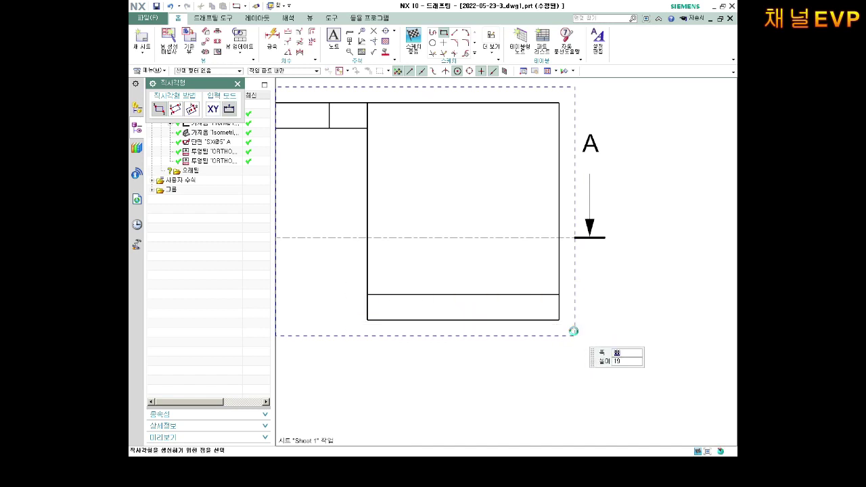
- Complete the rectangle around the front view's lower strip and end the Rectangle command
click(573, 330)
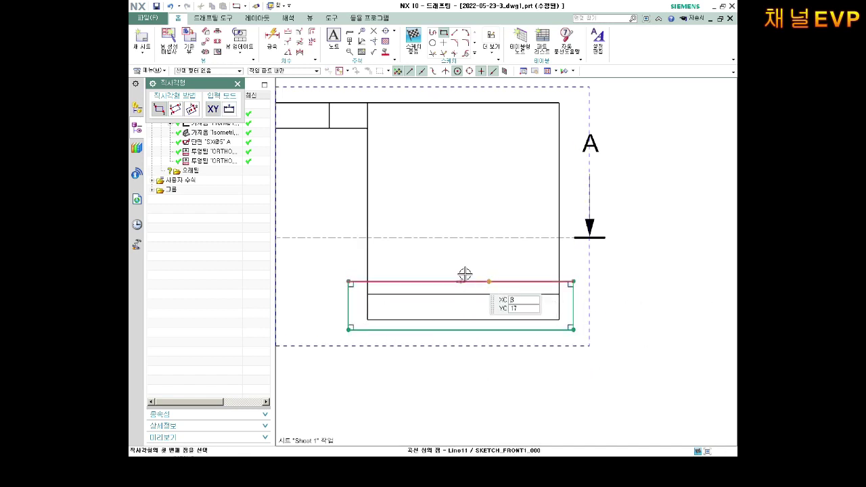
scroll(587, 243, down, 1)
scroll(572, 237, down, 2)
scroll(567, 233, down, 1)
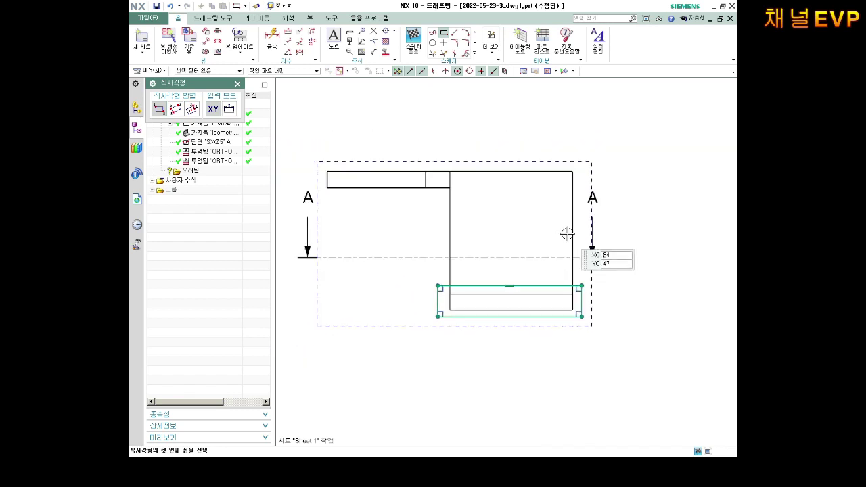
key(Escape)
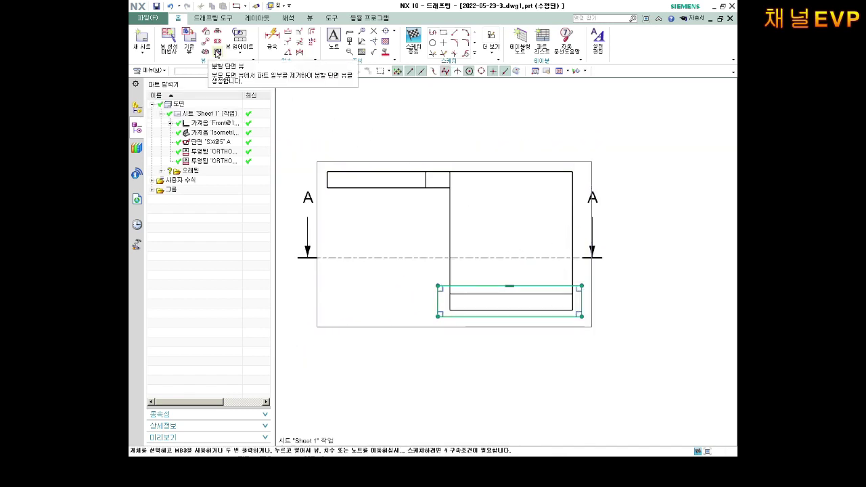
- Start a Break-out Section on Front@1 with its base point at the hole centre
click(217, 52)
scroll(587, 226, up, 3)
scroll(667, 267, down, 1)
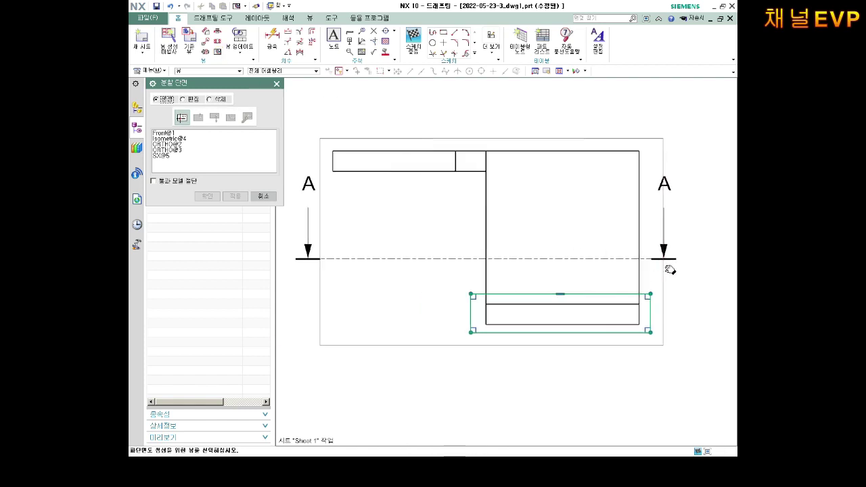
click(362, 345)
scroll(374, 303, down, 1)
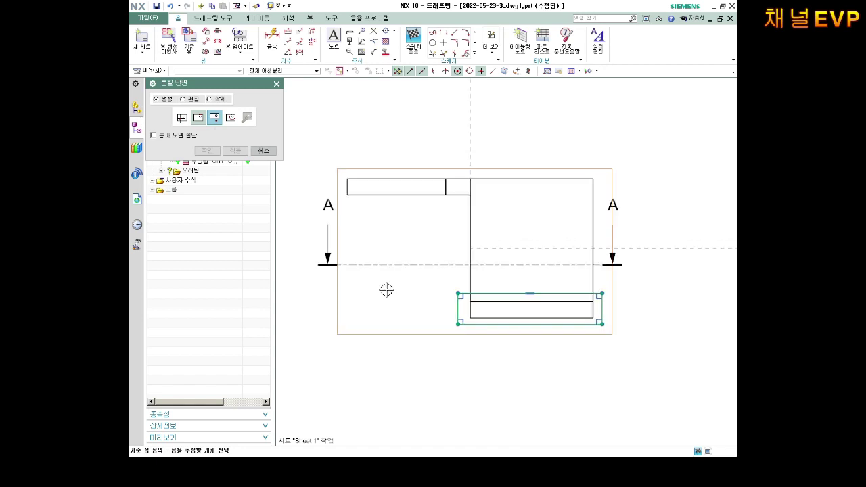
scroll(447, 267, down, 1)
scroll(432, 207, up, 3)
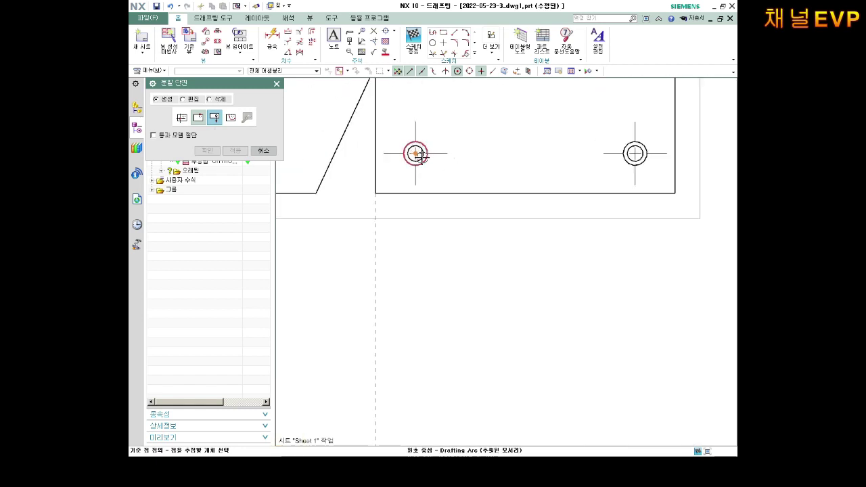
click(414, 153)
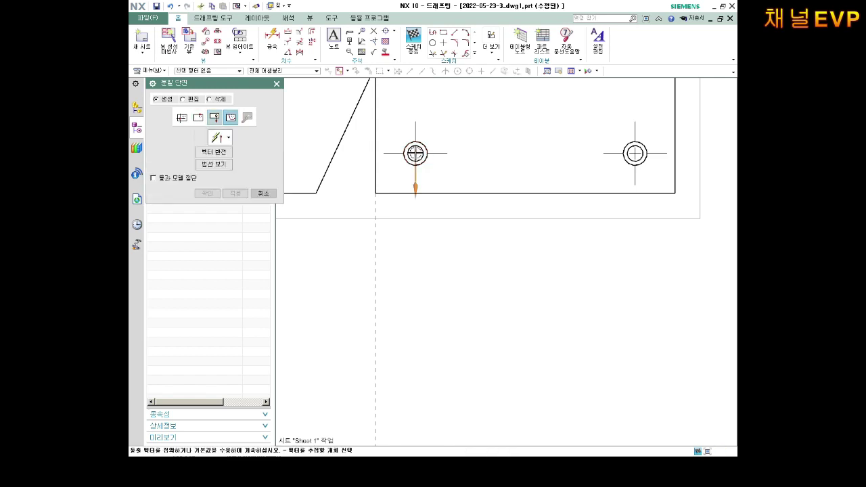
- Accept the default vector, choose the rectangle as boundary, and apply the section
scroll(455, 187, down, 3)
scroll(475, 232, down, 2)
shift+middle_drag(489, 240, 508, 146)
scroll(468, 223, up, 2)
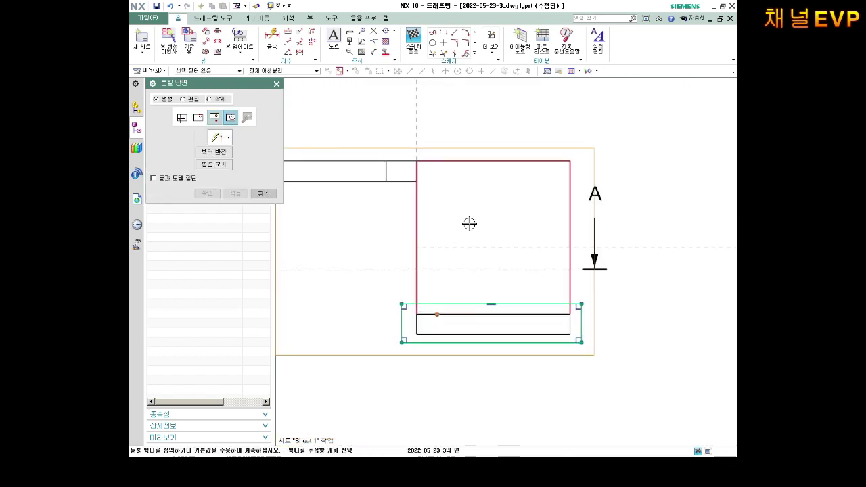
click(472, 220)
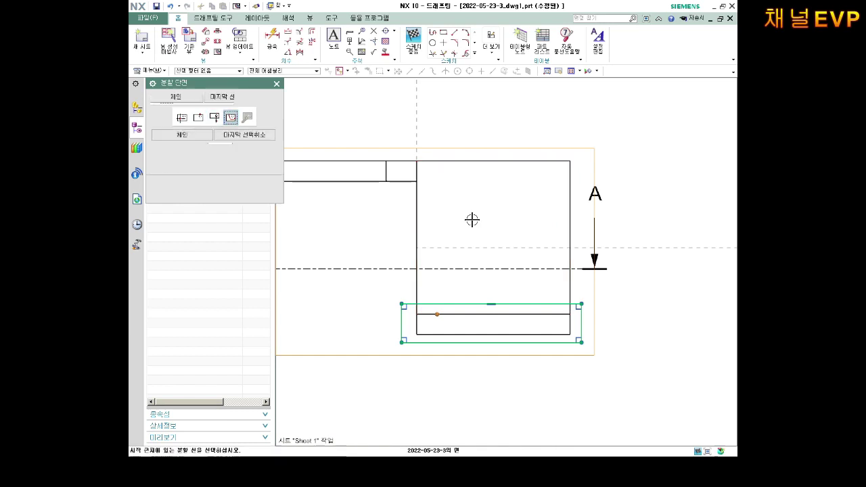
click(520, 304)
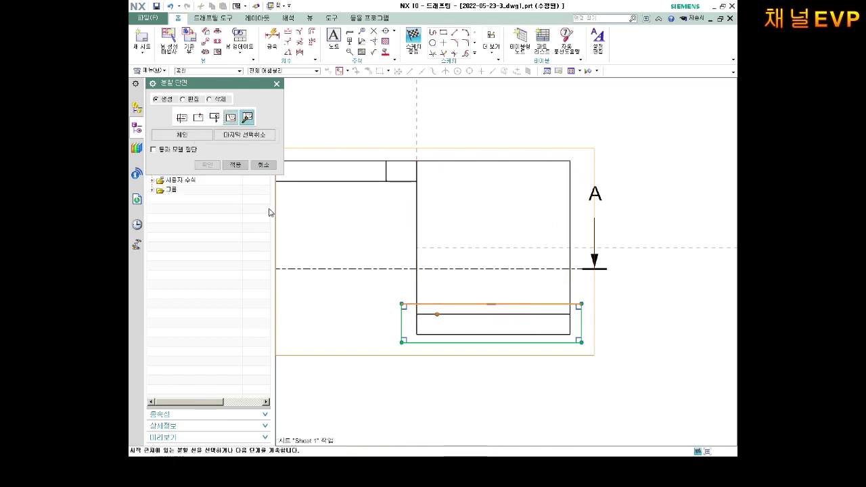
click(242, 167)
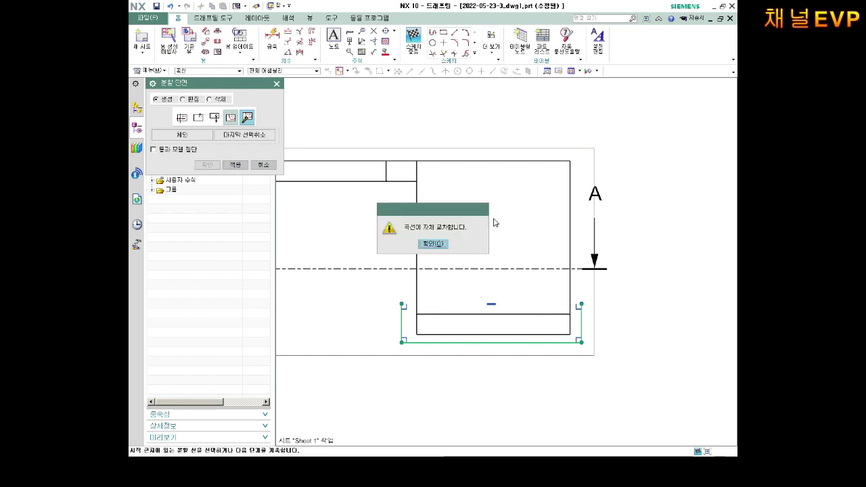
- Dismiss the self-intersecting curve warning and close the Break-out Section dialog
click(433, 244)
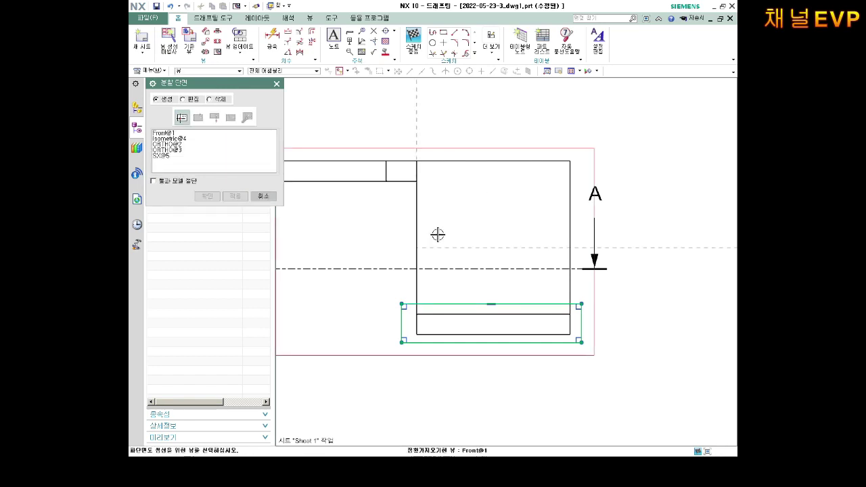
scroll(466, 235, up, 1)
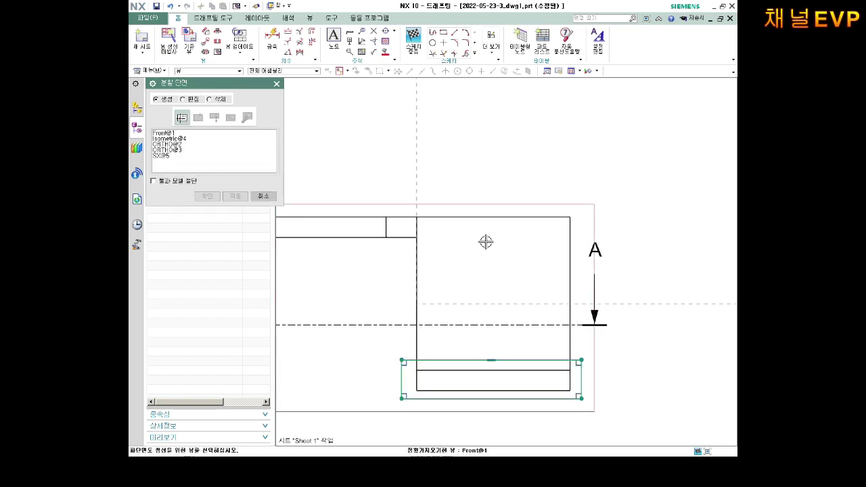
key(Escape)
- Reopen Break-out Section, select the front view, then cancel it again
scroll(477, 245, down, 2)
scroll(541, 251, up, 1)
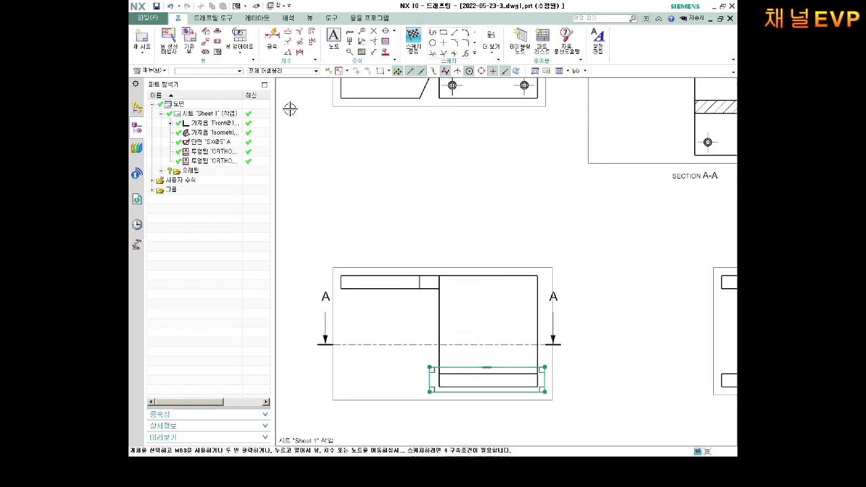
click(217, 53)
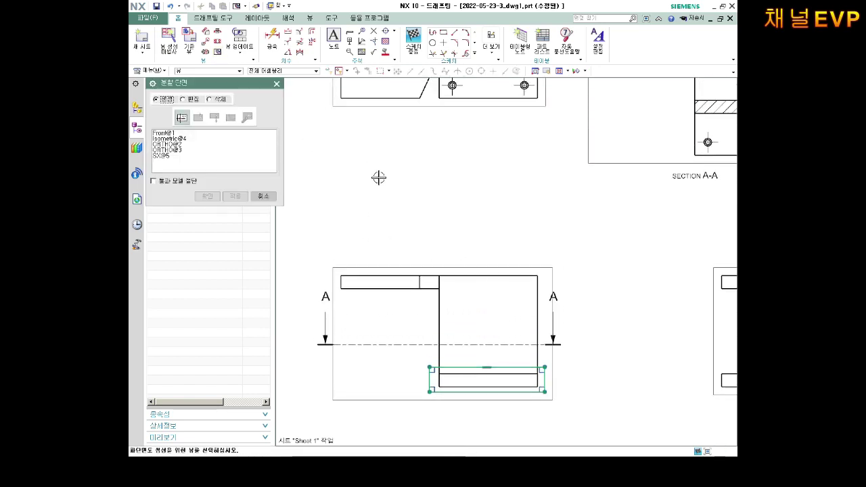
click(419, 268)
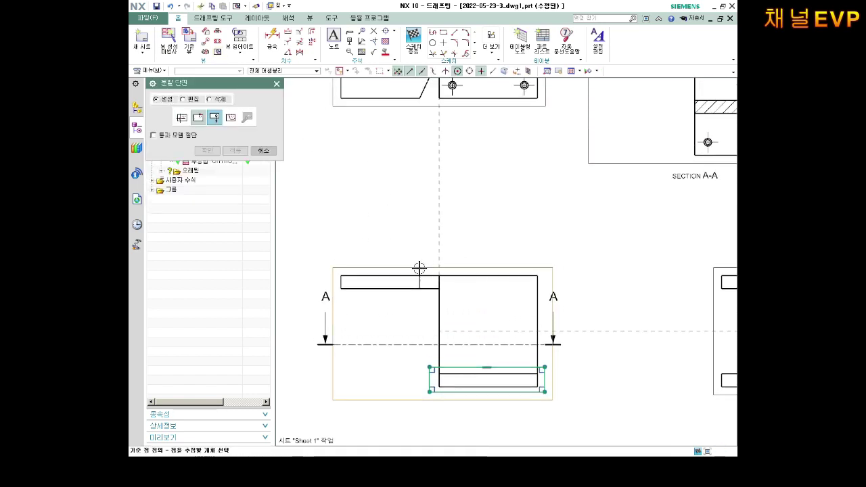
key(Escape)
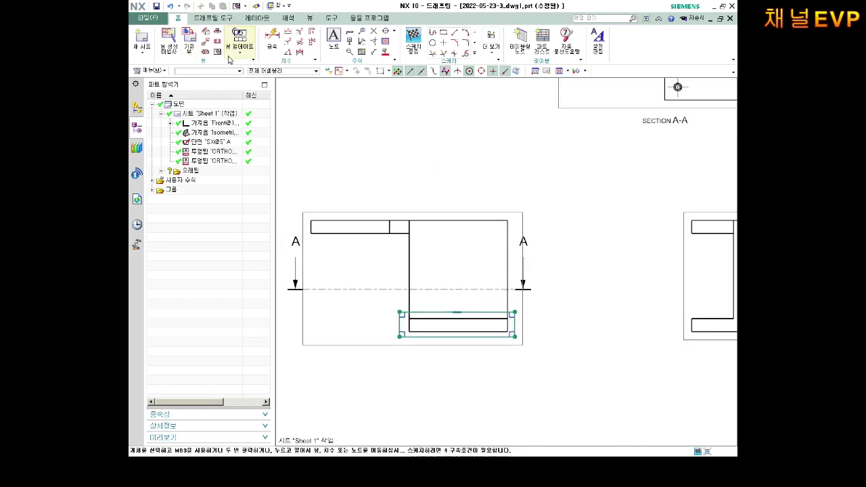
- Begin a broken-out section on Front@1 with base point at the hole centre and default direction
click(218, 53)
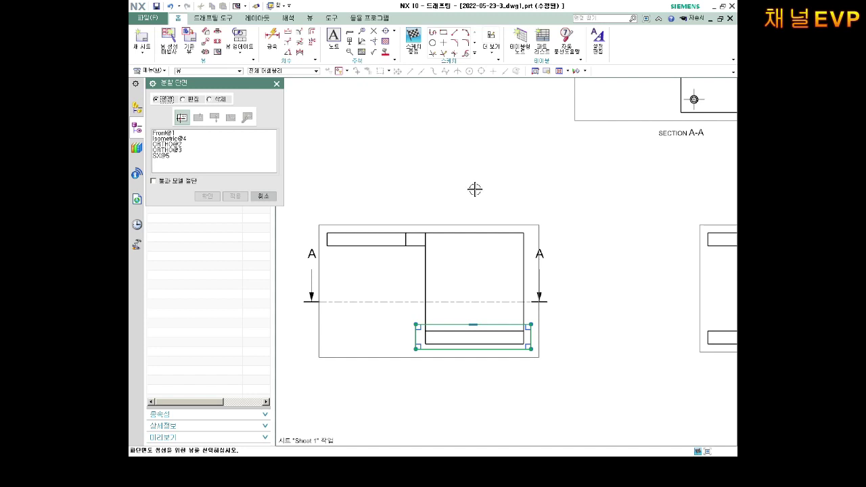
key(Escape)
click(218, 52)
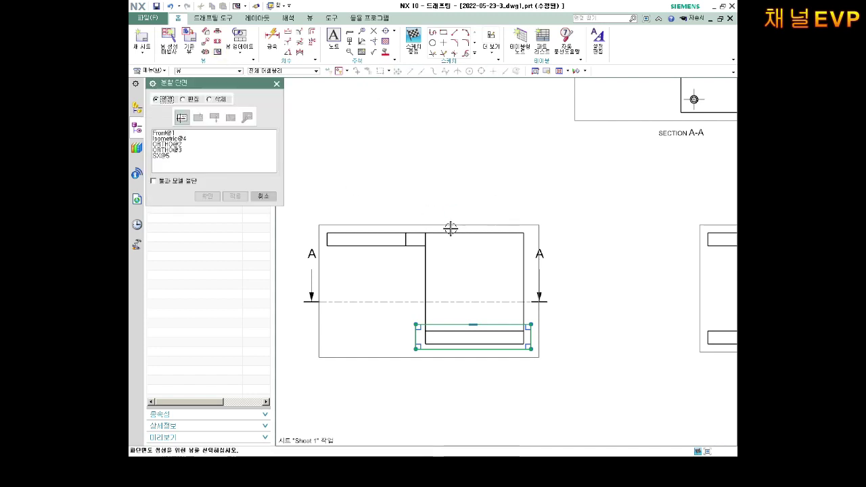
click(368, 225)
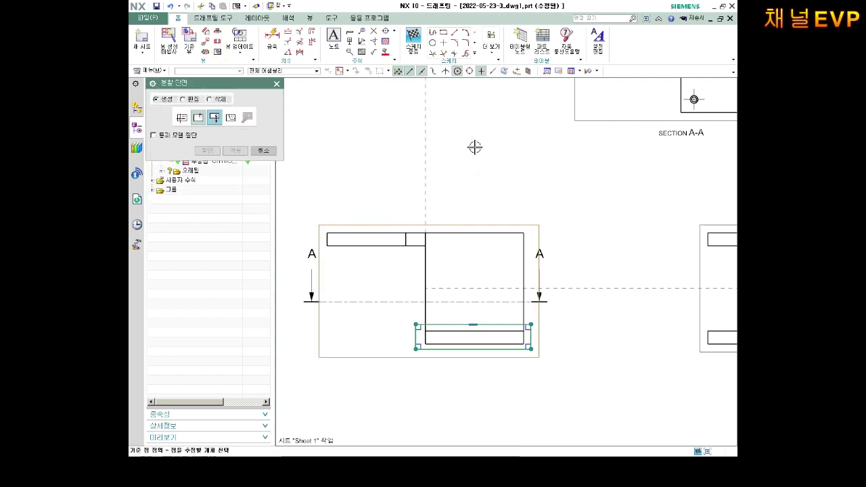
scroll(450, 187, up, 2)
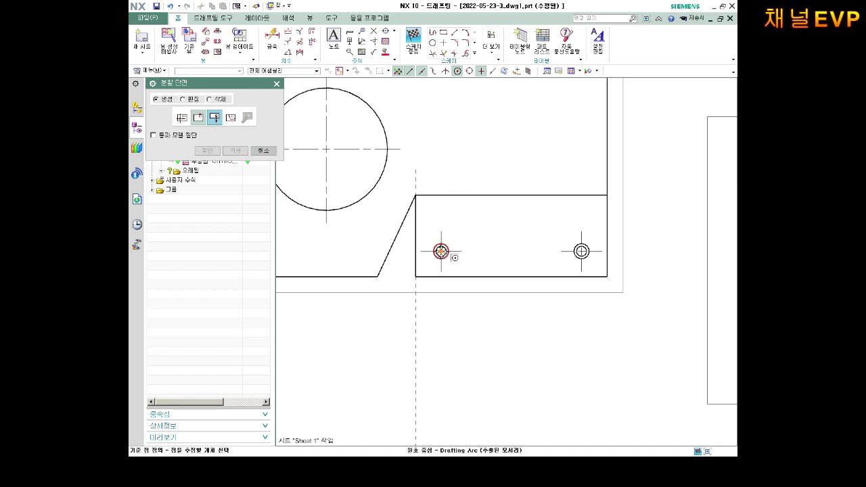
click(453, 257)
shift+scroll(499, 270, down, 3)
shift+scroll(499, 222, down, 1)
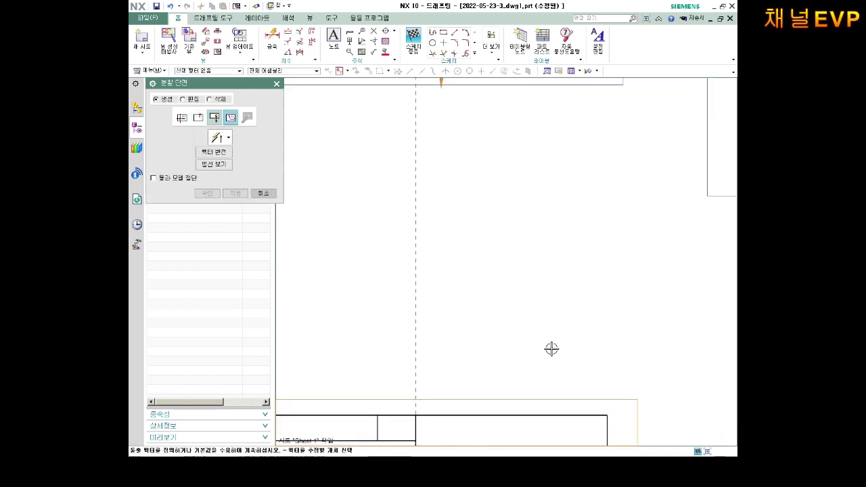
shift+scroll(551, 348, down, 5)
scroll(525, 244, down, 1)
shift+scroll(526, 244, down, 2)
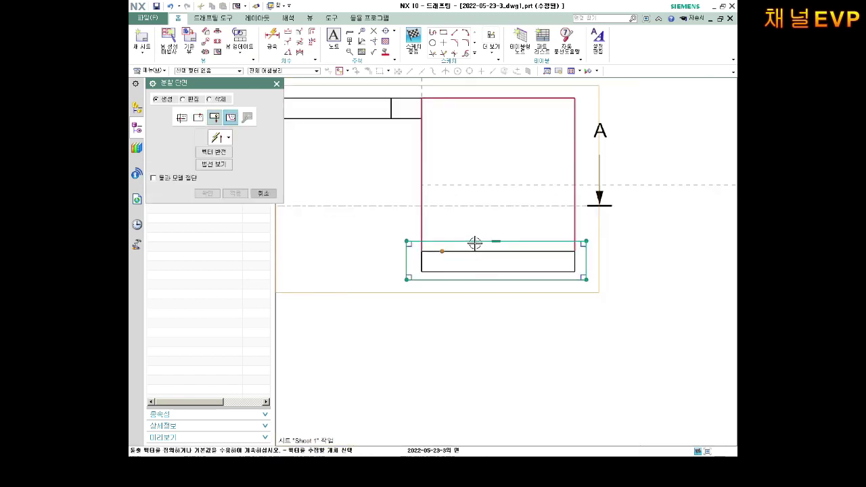
middle_click(384, 207)
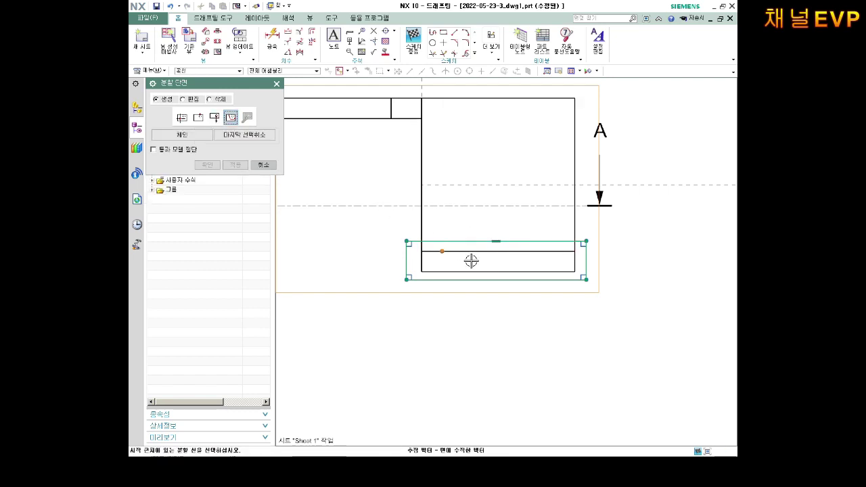
scroll(474, 251, down, 2)
shift+scroll(450, 260, up, 3)
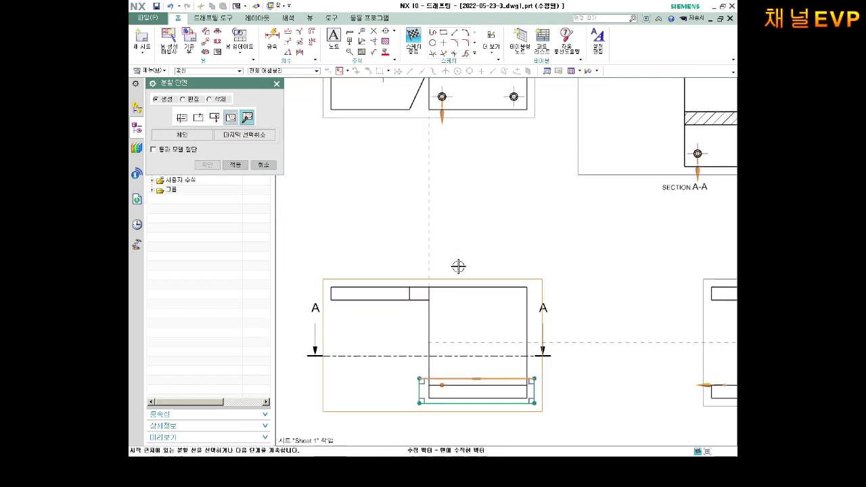
scroll(467, 324, up, 2)
scroll(433, 297, up, 2)
middle_click(416, 230)
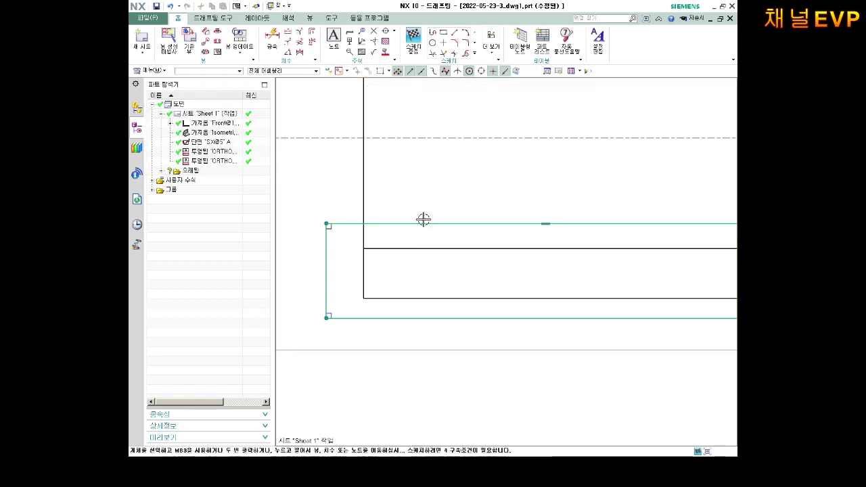
scroll(368, 204, down, 2)
scroll(417, 158, down, 2)
scroll(428, 166, down, 1)
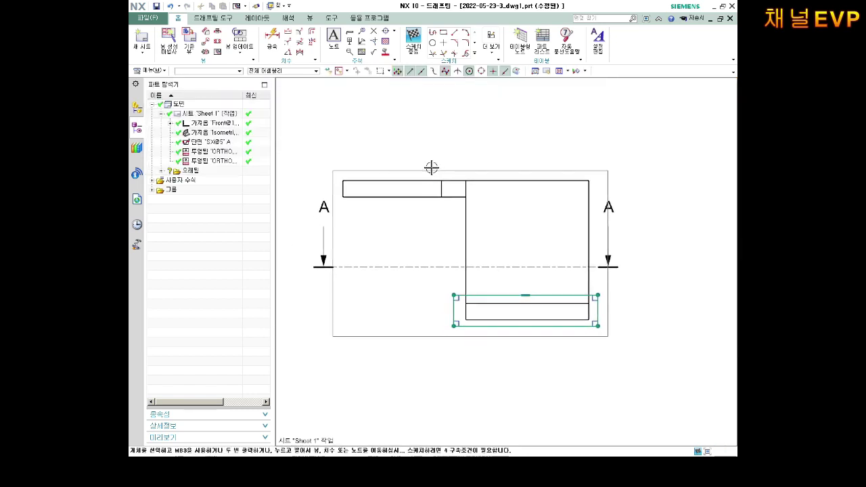
- Restart the broken-out section, setting the base point at the hole centre and accepting the default vector
click(224, 56)
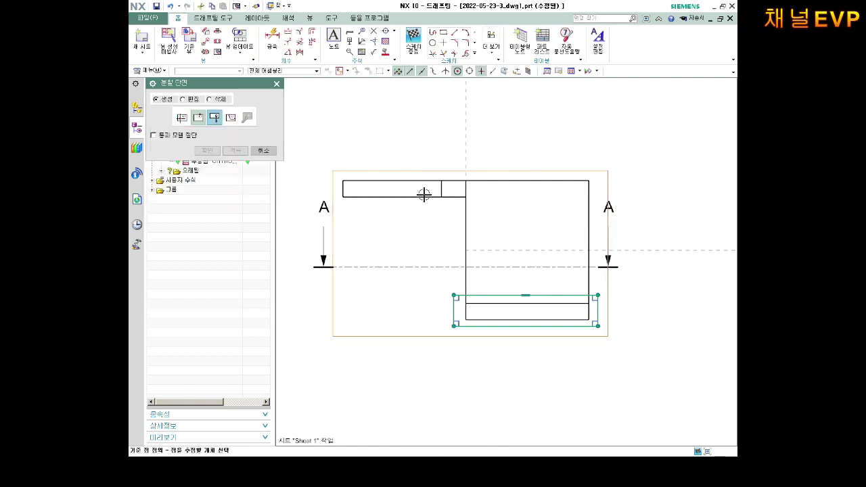
shift+middle_drag(423, 194, 433, 374)
scroll(487, 165, up, 3)
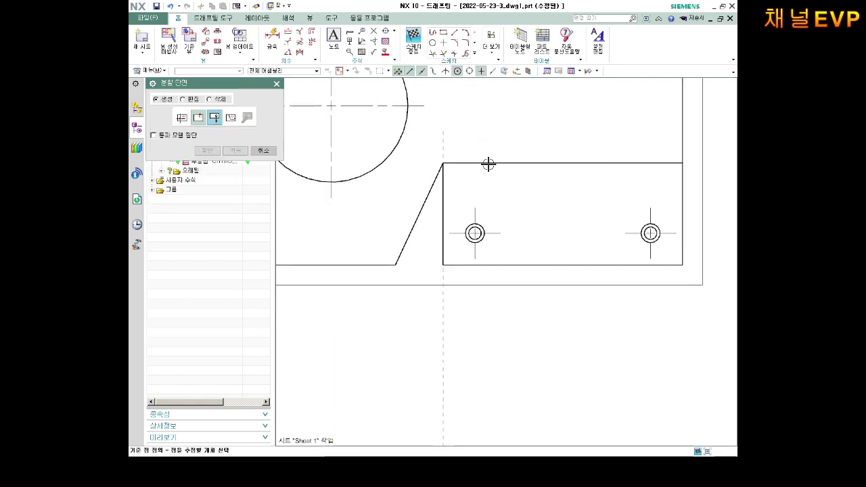
click(475, 234)
scroll(475, 247, down, 3)
scroll(512, 309, up, 2)
shift+middle_drag(498, 237, 481, 147)
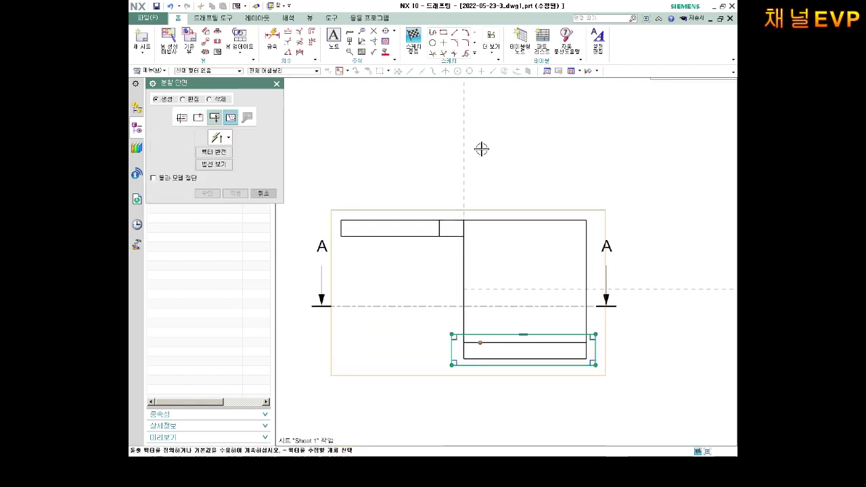
scroll(491, 213, up, 2)
middle_click(435, 268)
- Chain the top and bottom boundary curves and apply the hatched broken-out section
click(434, 269)
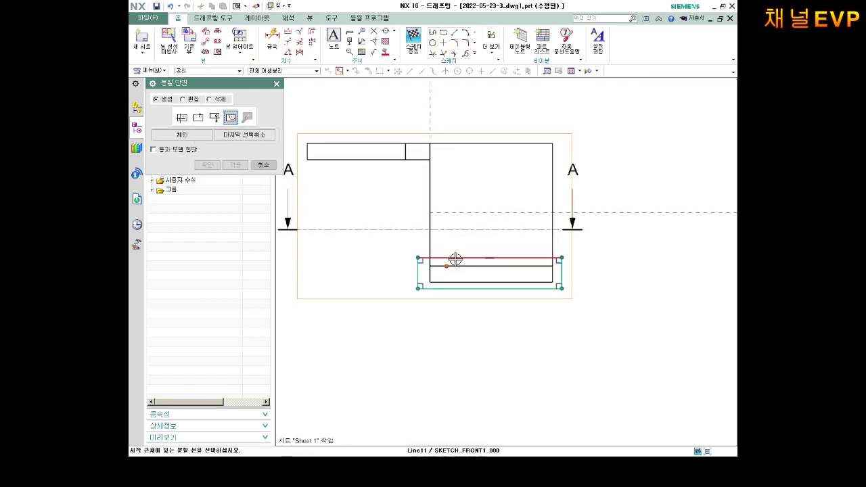
click(477, 289)
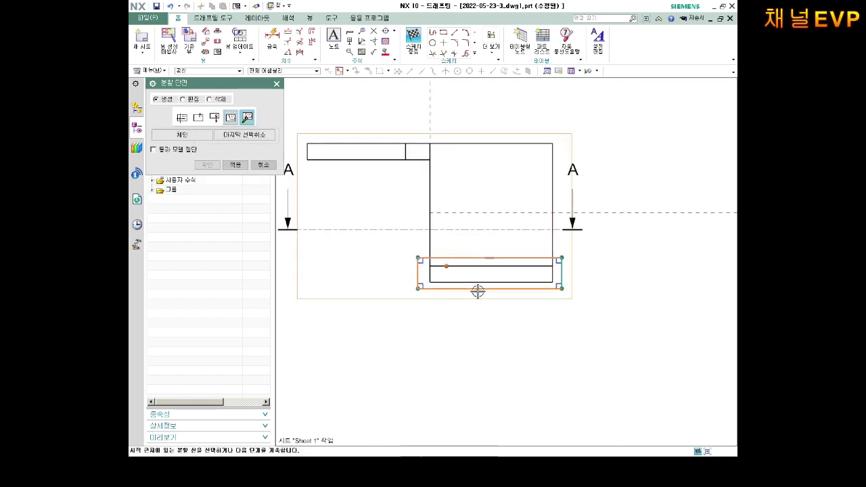
middle_click(566, 270)
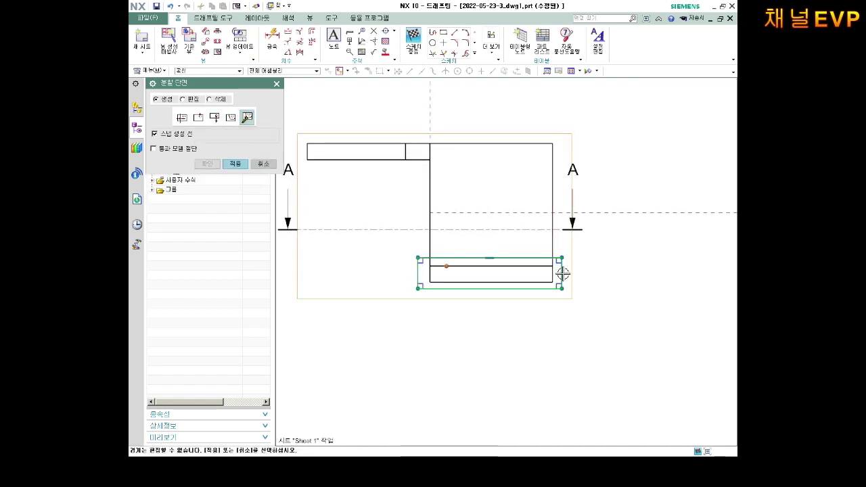
click(234, 164)
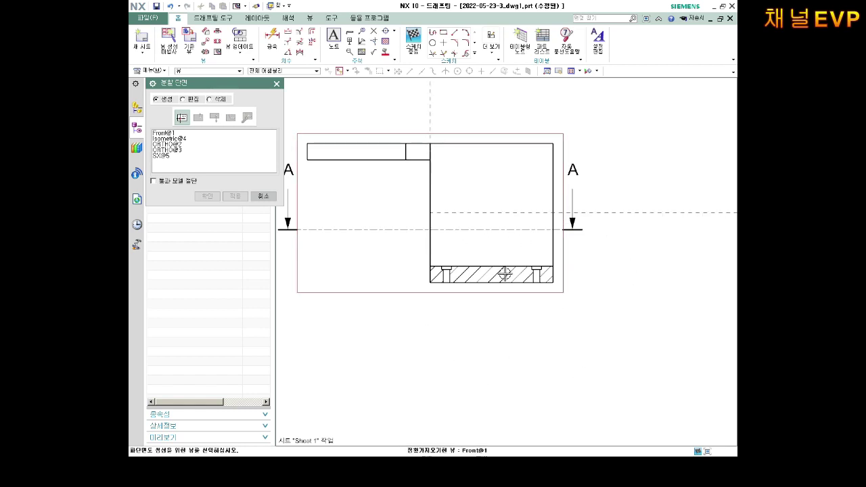
shift+middle_drag(507, 234, 482, 280)
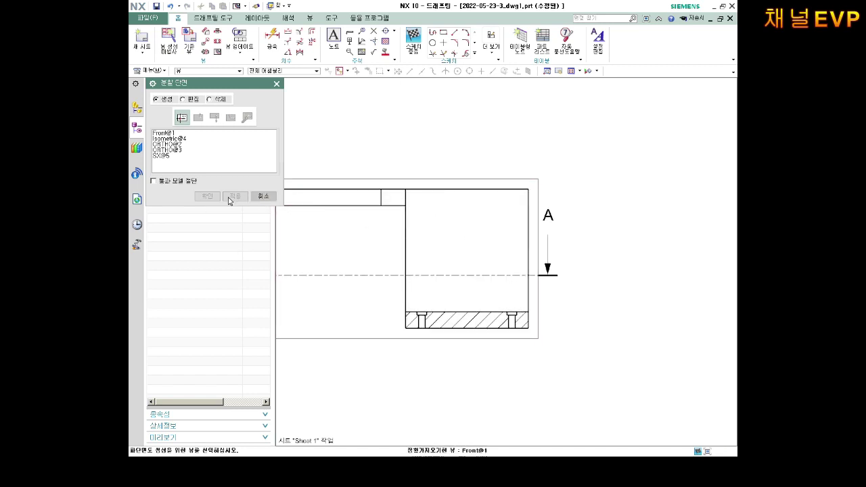
- Close the section dialog and add a 2D centerline between the left hole's side edges
click(263, 195)
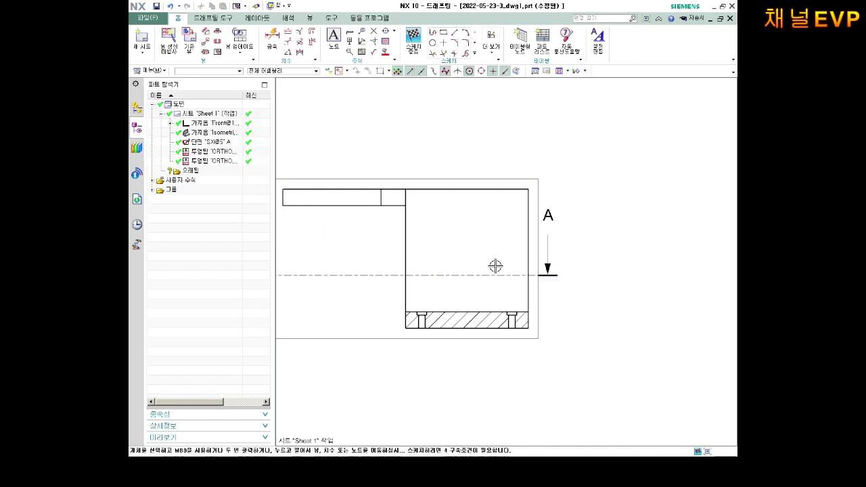
scroll(500, 203, up, 2)
shift+middle_drag(462, 151, 487, 116)
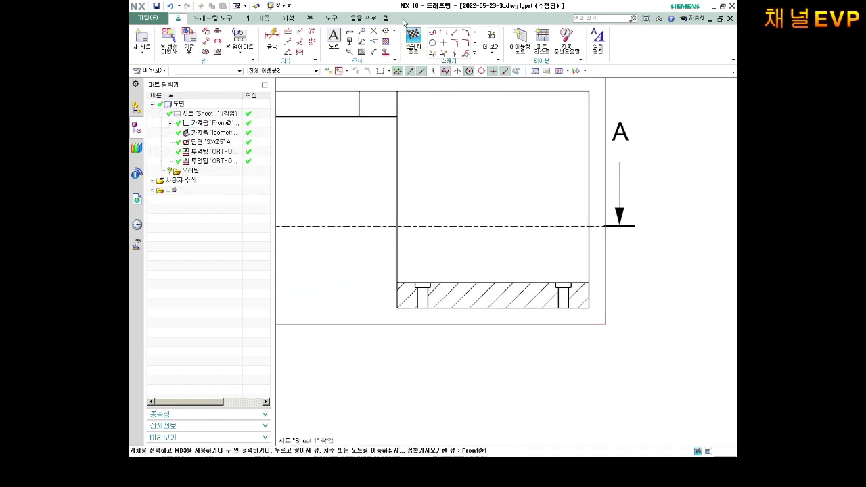
click(394, 32)
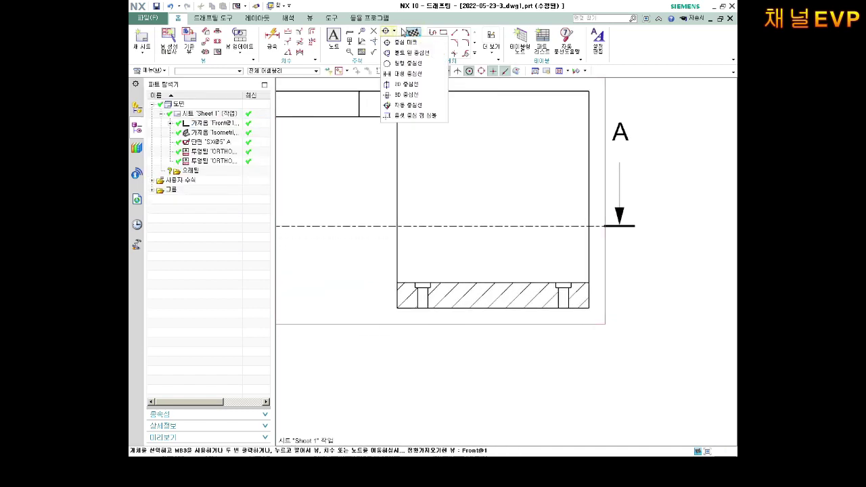
click(416, 87)
scroll(450, 271, up, 4)
click(369, 332)
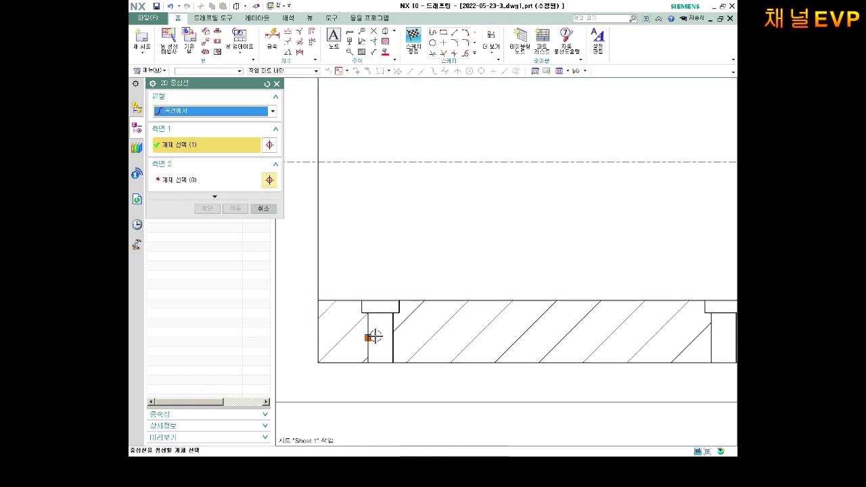
click(394, 325)
shift+middle_drag(575, 300, 462, 299)
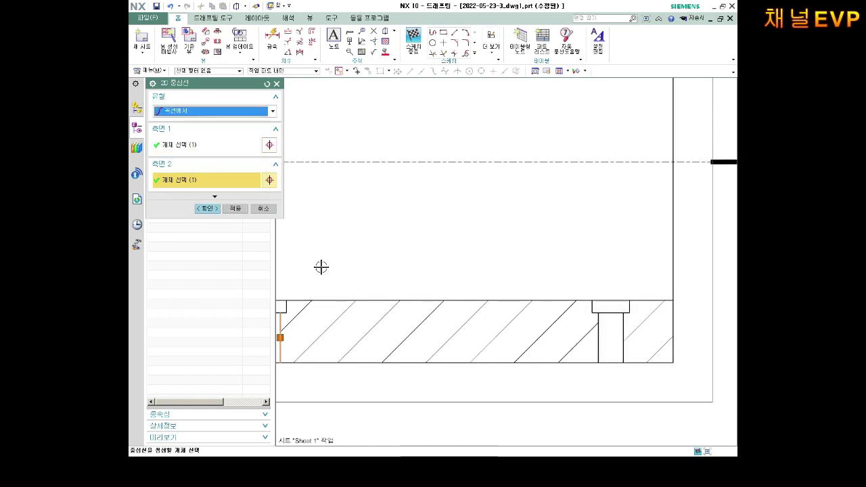
click(235, 209)
- Add a 2D centerline through the right hole and zoom back onto the hatched plate
click(598, 320)
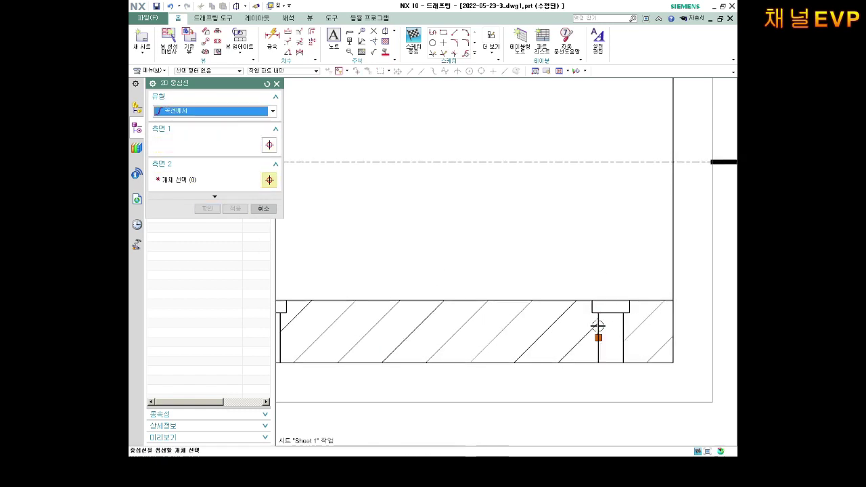
click(623, 324)
click(207, 208)
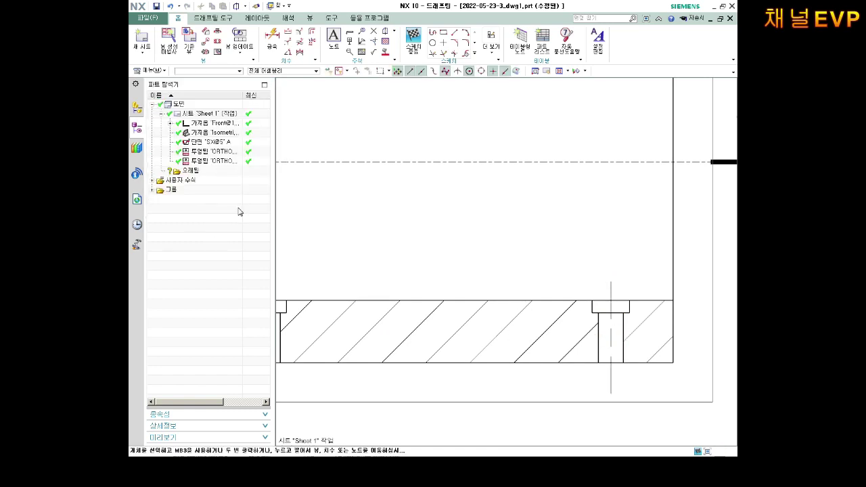
scroll(407, 195, up, 3)
scroll(466, 172, up, 2)
shift+middle_drag(466, 172, 462, 231)
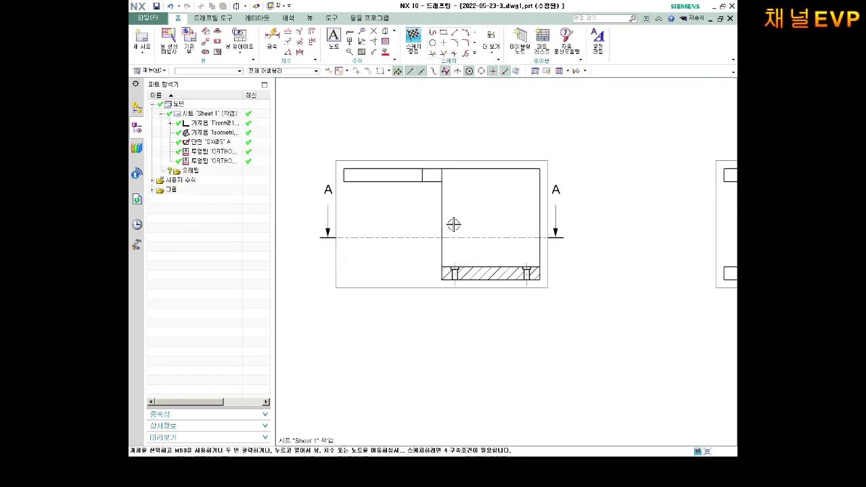
scroll(516, 219, down, 2)
scroll(481, 271, down, 2)
scroll(539, 255, down, 2)
shift+middle_drag(539, 255, 543, 196)
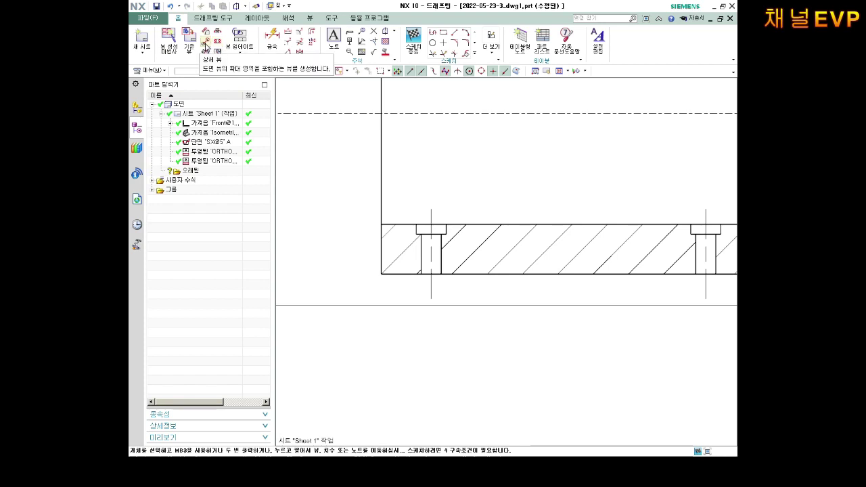
- Create a circular 2:1 detail view B around the left hole and place it on the sheet
click(206, 45)
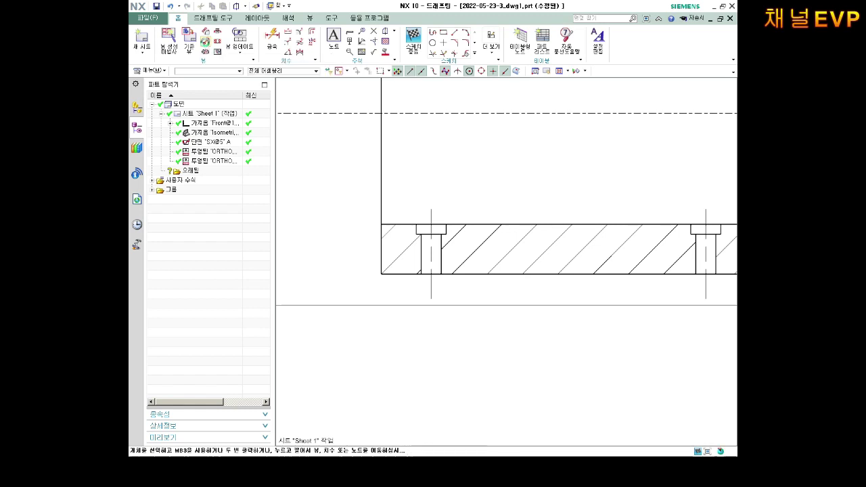
click(432, 250)
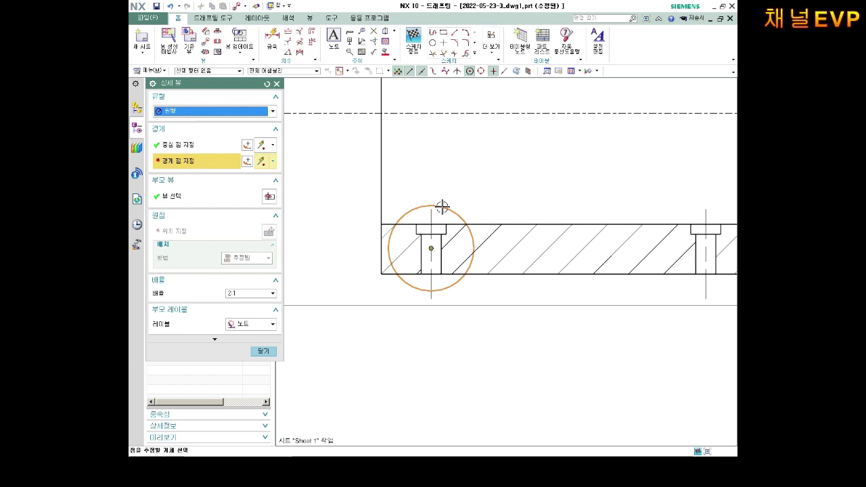
click(442, 206)
scroll(369, 247, down, 4)
middle_drag(344, 294, 576, 170)
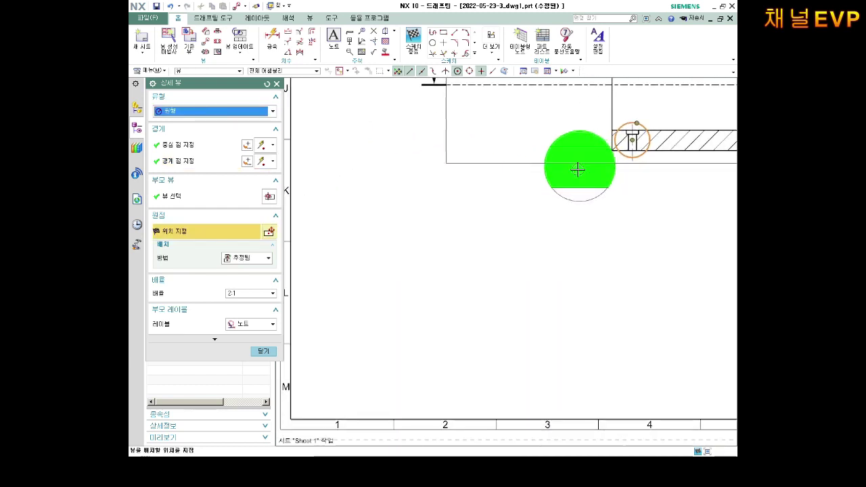
click(449, 274)
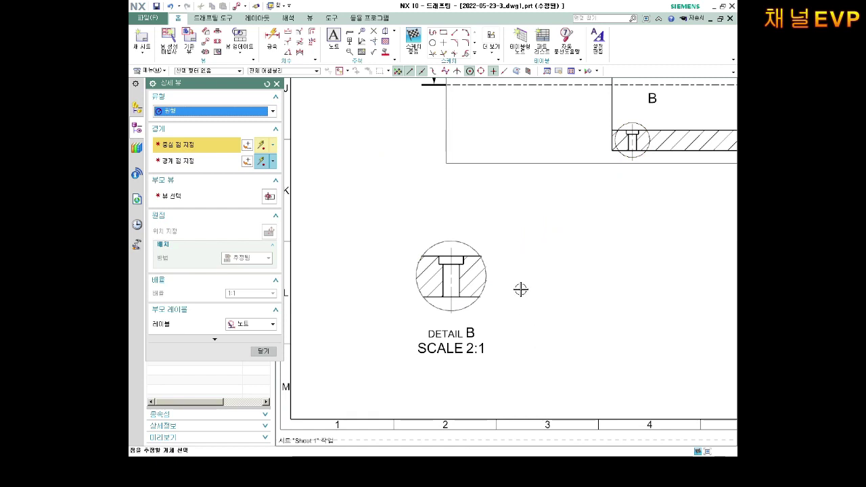
key(Escape)
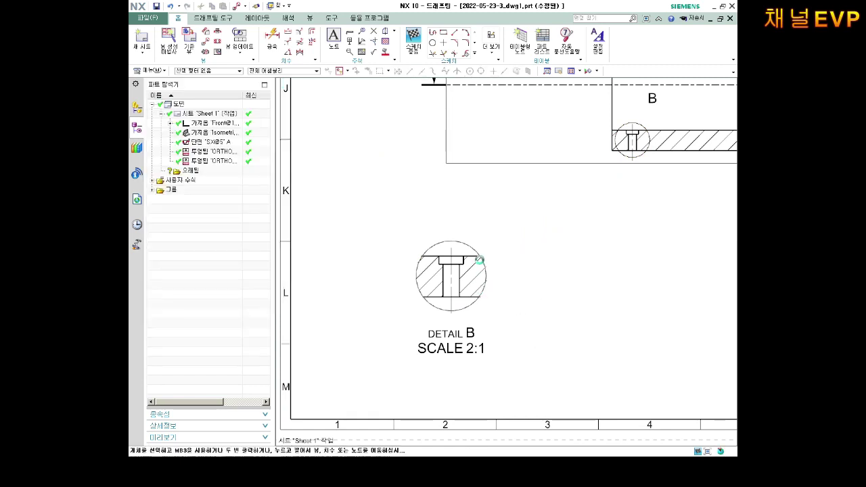
- Move detail view B up toward the section view and zoom onto the left counterbore
scroll(446, 291, down, 2)
mouse_move(448, 286)
mouse_down()
mouse_move(501, 255)
mouse_move(470, 260)
mouse_up()
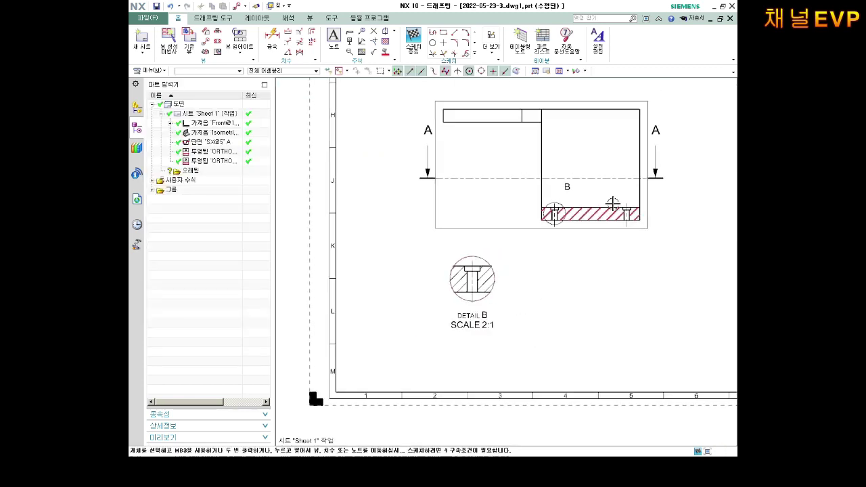
scroll(549, 270, up, 1)
scroll(563, 286, down, 1)
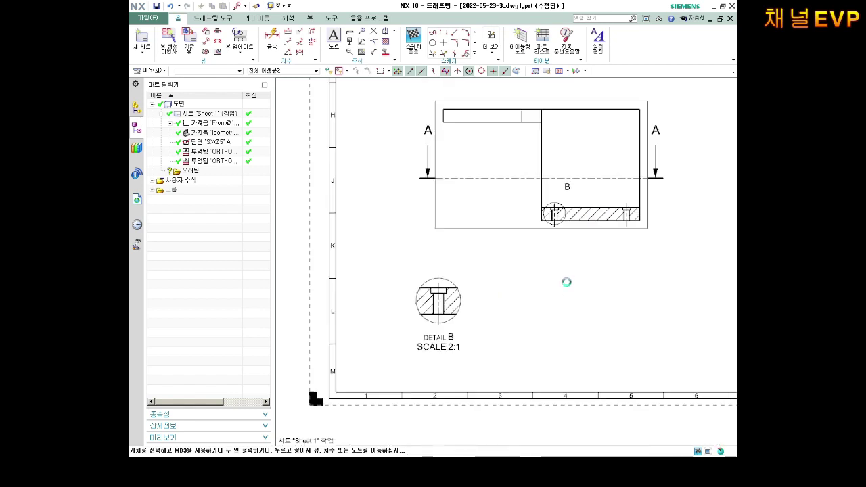
scroll(566, 282, up, 6)
scroll(563, 252, down, 4)
scroll(498, 251, down, 2)
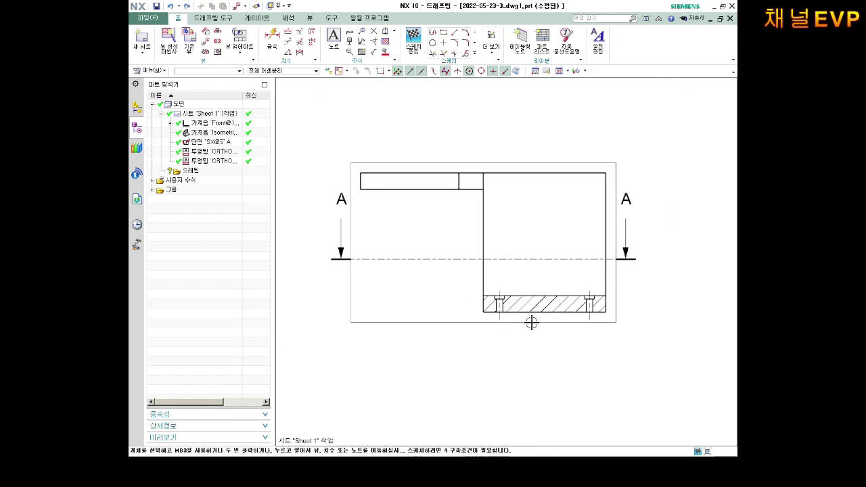
scroll(499, 305, up, 3)
scroll(581, 288, down, 3)
shift+middle_drag(645, 331, 462, 325)
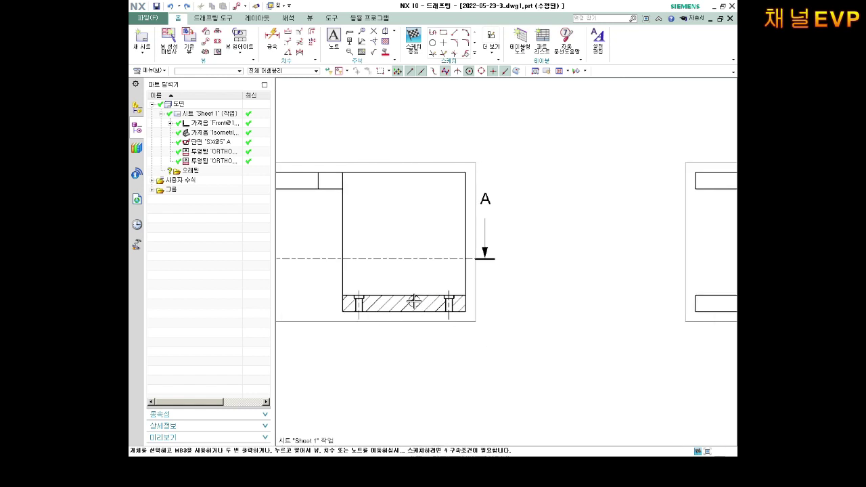
scroll(350, 294, up, 1)
scroll(399, 284, up, 4)
scroll(439, 257, up, 1)
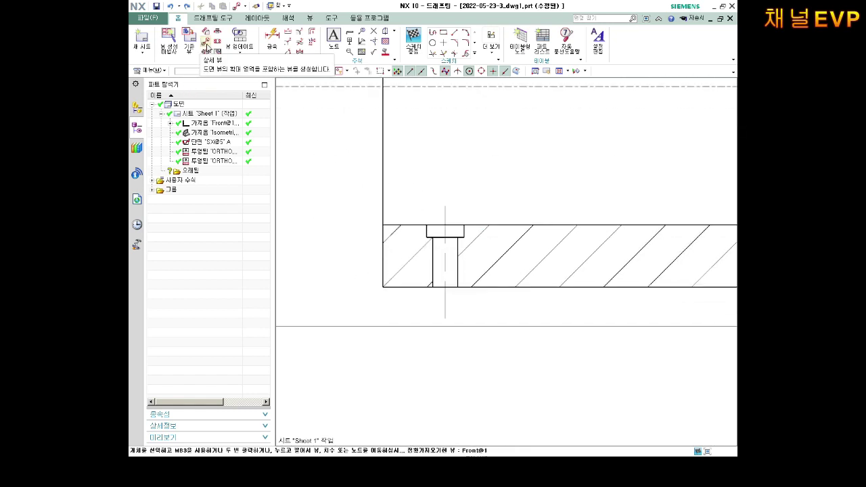
- Define a new detail circle centred on the left bolt hole with its boundary around it
click(206, 45)
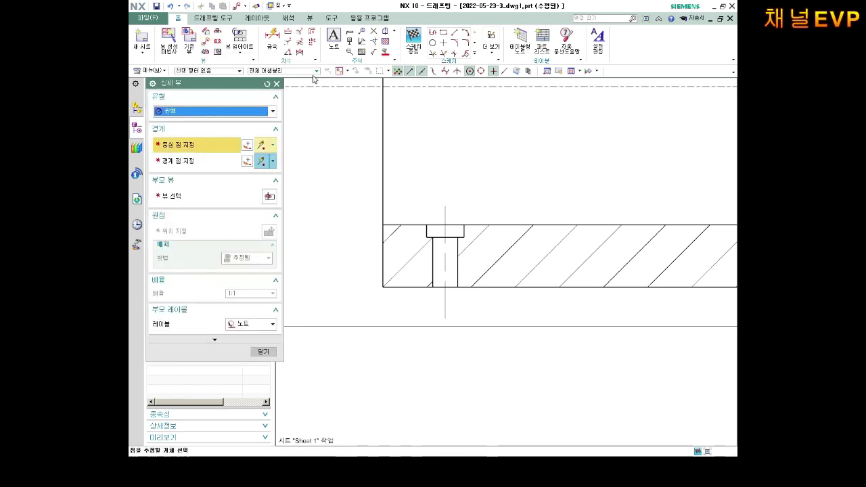
click(446, 258)
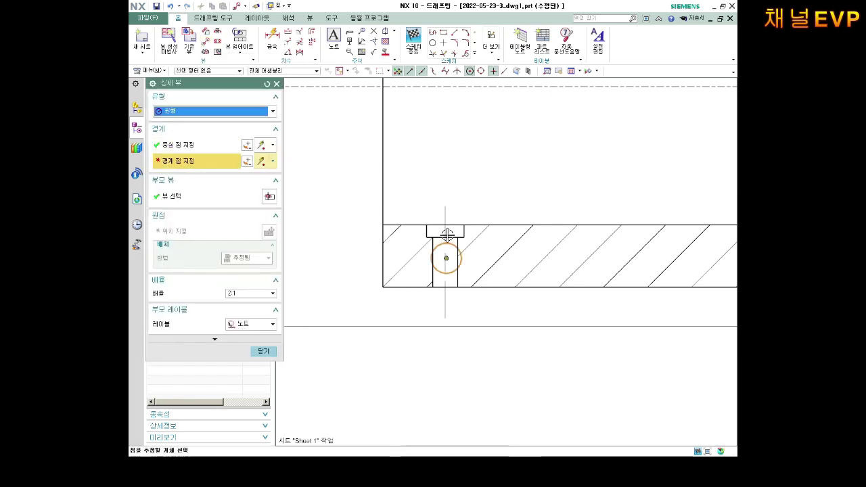
click(456, 203)
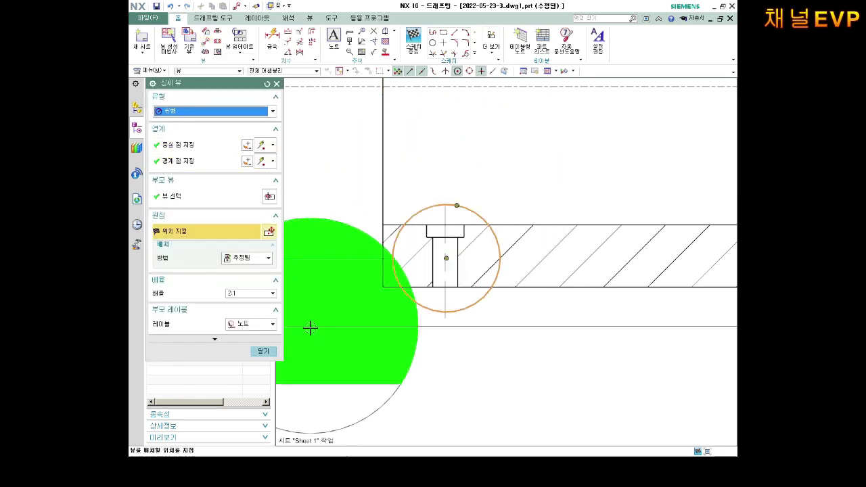
middle_drag(297, 326, 528, 184)
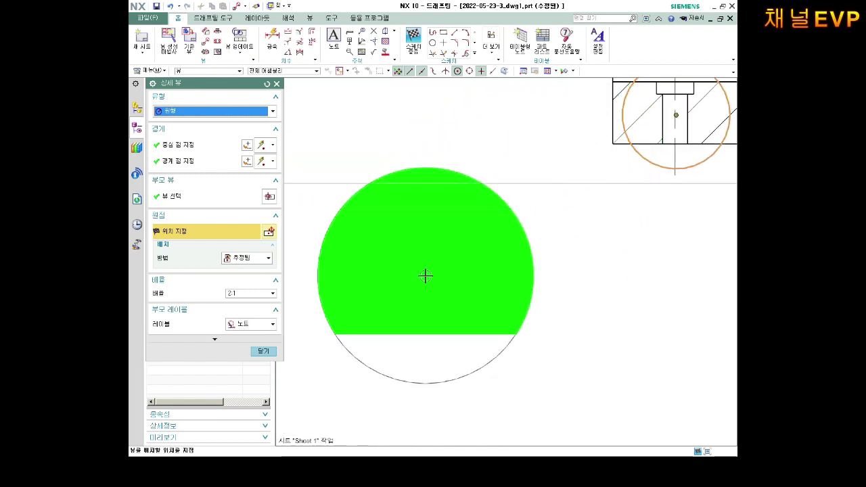
- Set the detail scale to ratio 3:1 and place detail view B below the section view
click(231, 293)
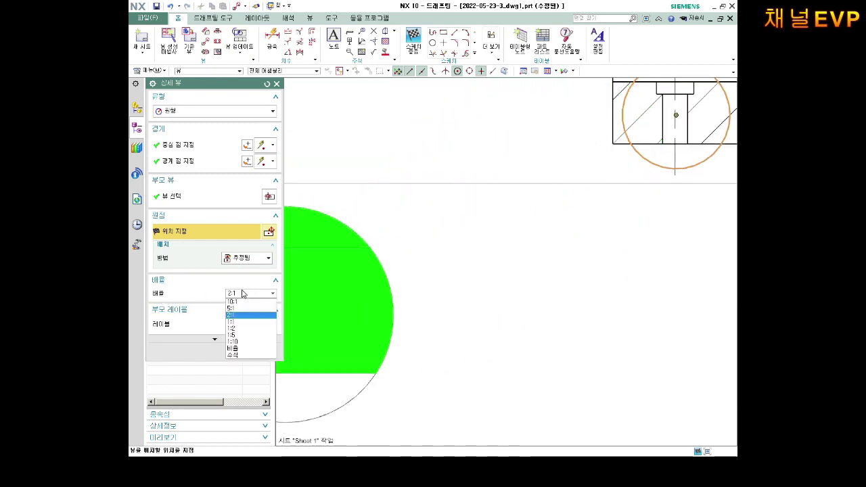
click(236, 313)
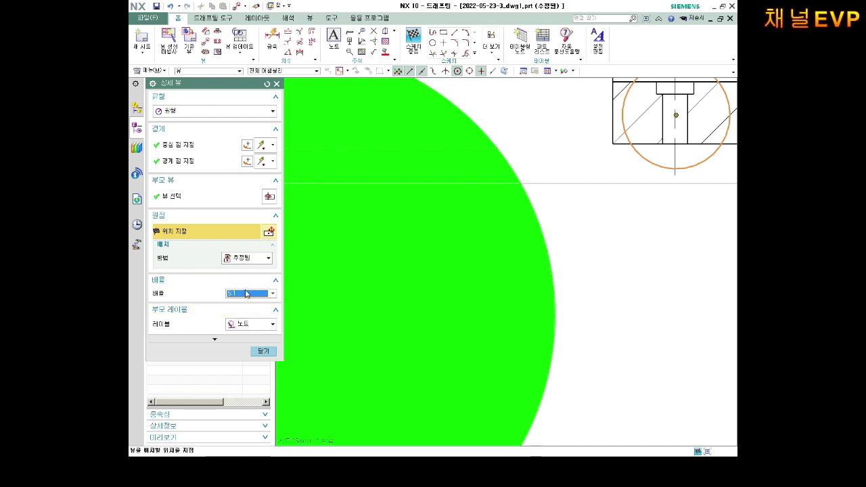
click(245, 295)
click(242, 350)
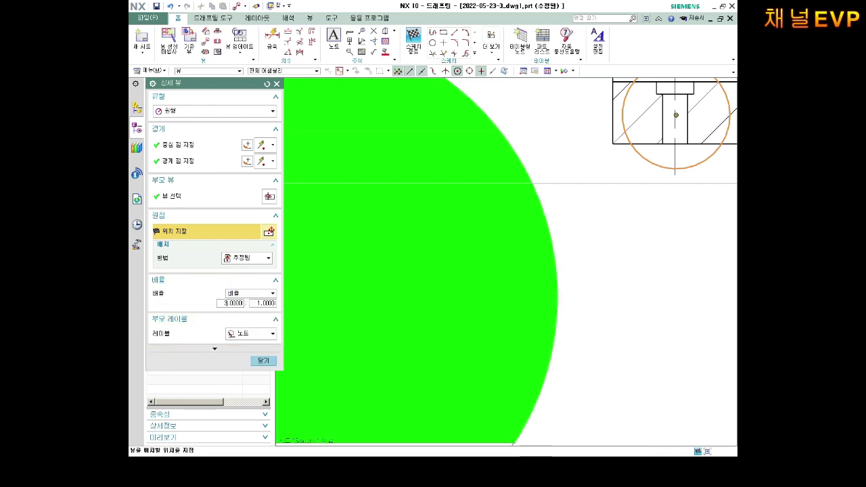
scroll(373, 334, down, 2)
scroll(359, 371, down, 2)
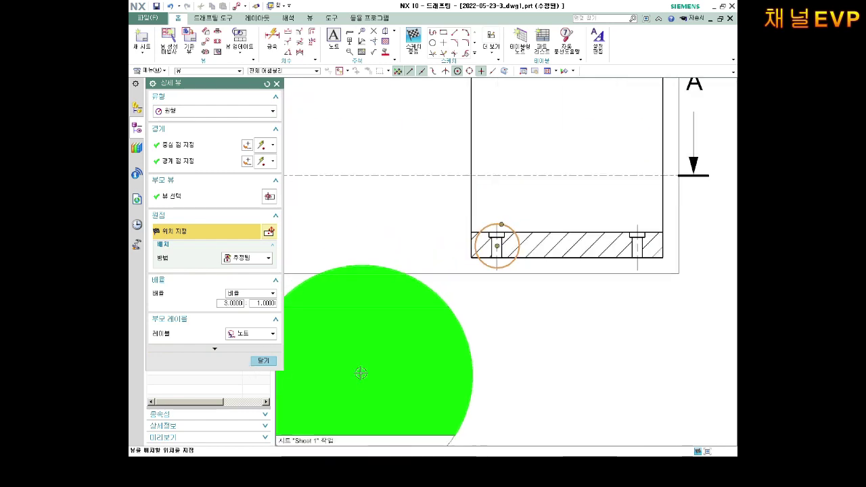
scroll(450, 271, down, 1)
scroll(385, 298, down, 1)
click(388, 322)
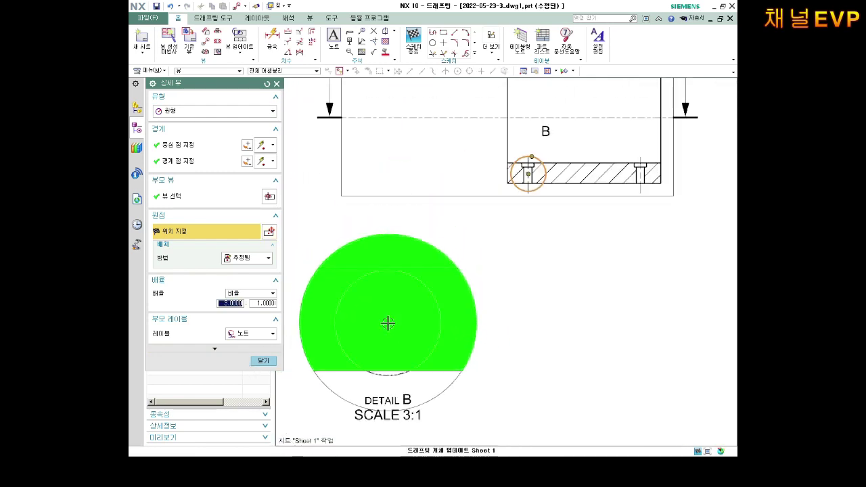
key(Return)
- Nudge detail view B up and to the right under the front view's left end
scroll(410, 302, down, 1)
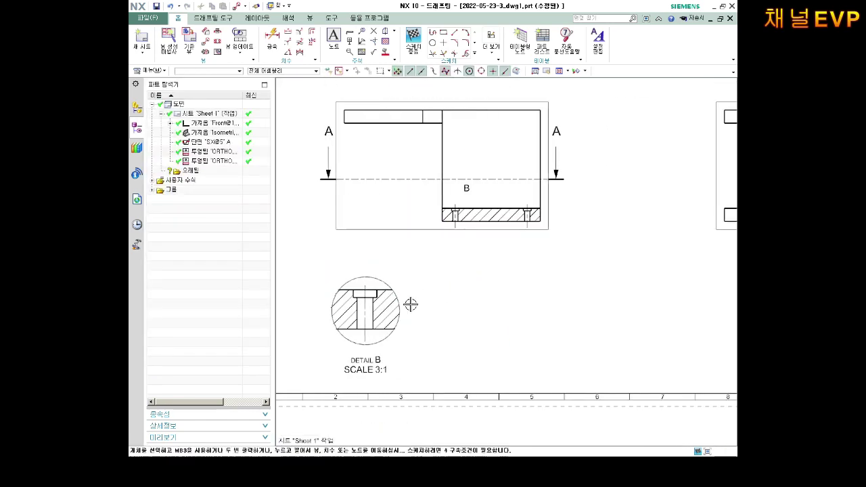
scroll(386, 305, down, 1)
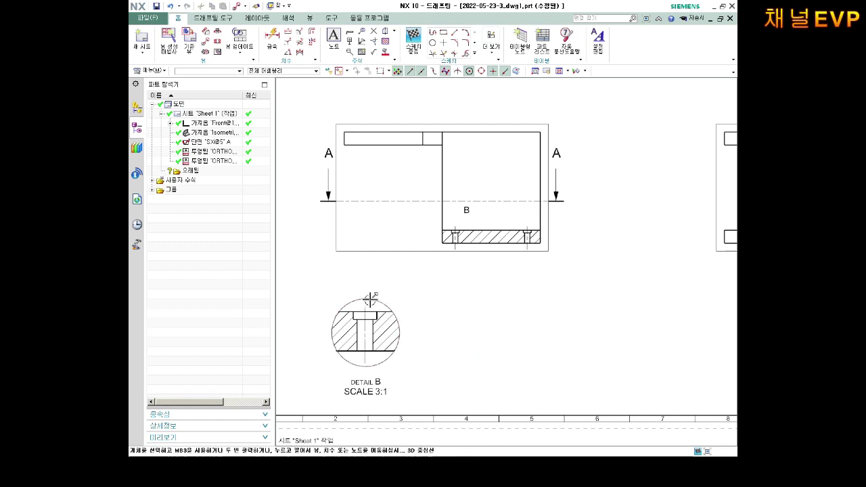
drag(366, 377, 385, 348)
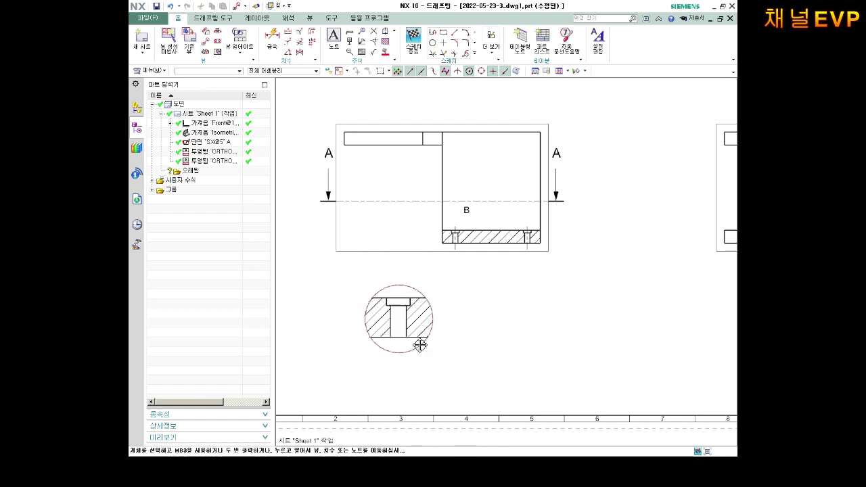
scroll(469, 321, down, 1)
scroll(487, 304, down, 1)
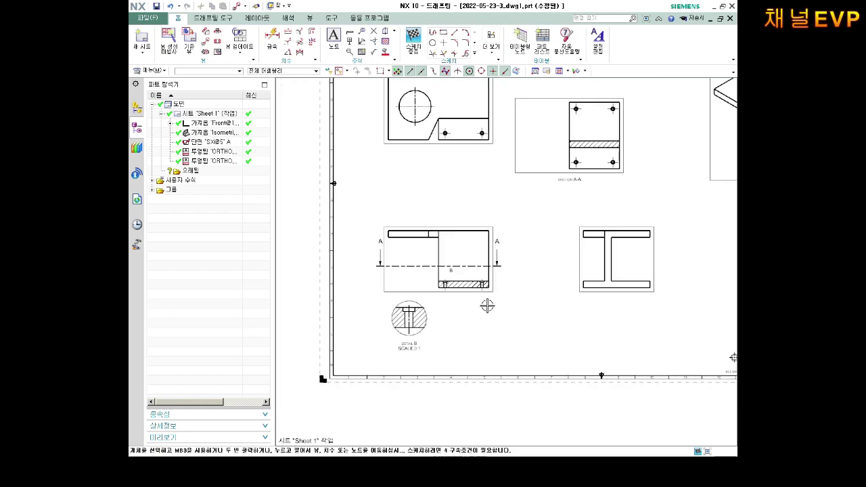
scroll(423, 329, down, 1)
scroll(451, 308, down, 1)
scroll(450, 325, up, 2)
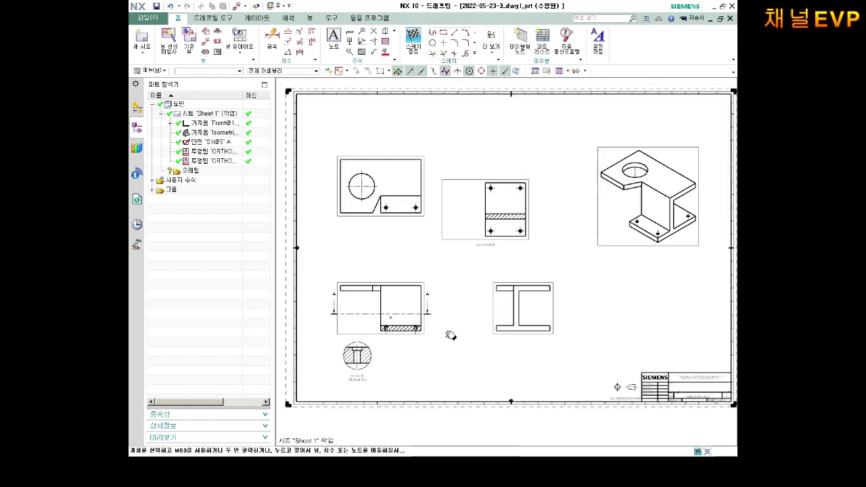
- Save the drawing file under its existing name
key(ctrl+s)
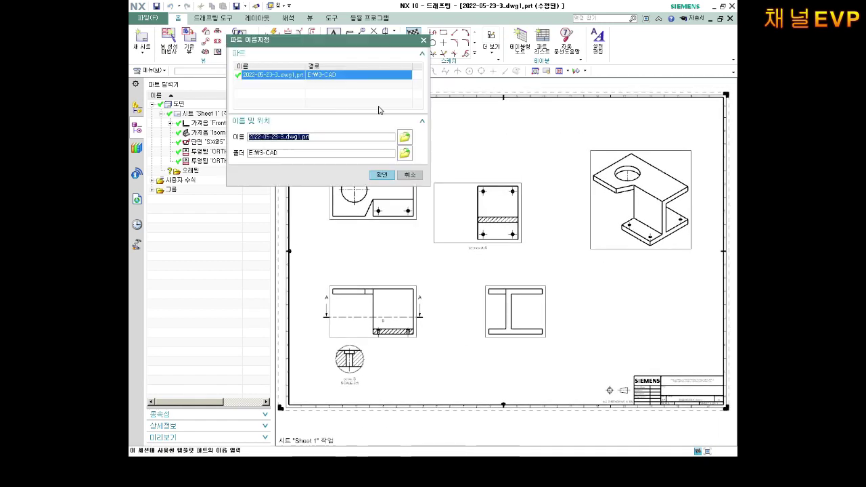
click(381, 175)
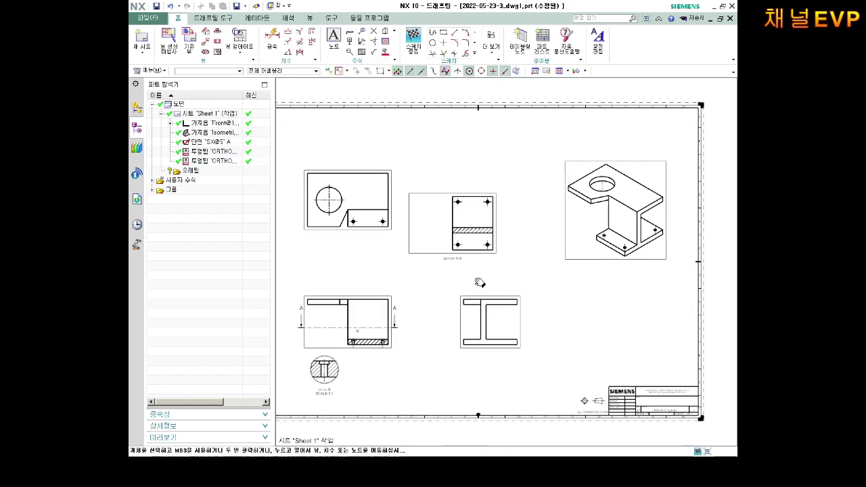
shift+middle_drag(507, 297, 482, 308)
key(Escape)
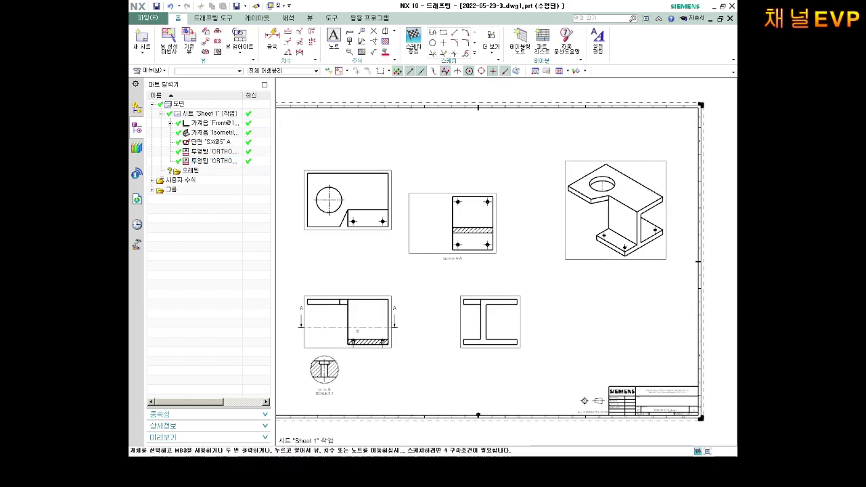
scroll(399, 276, up, 1)
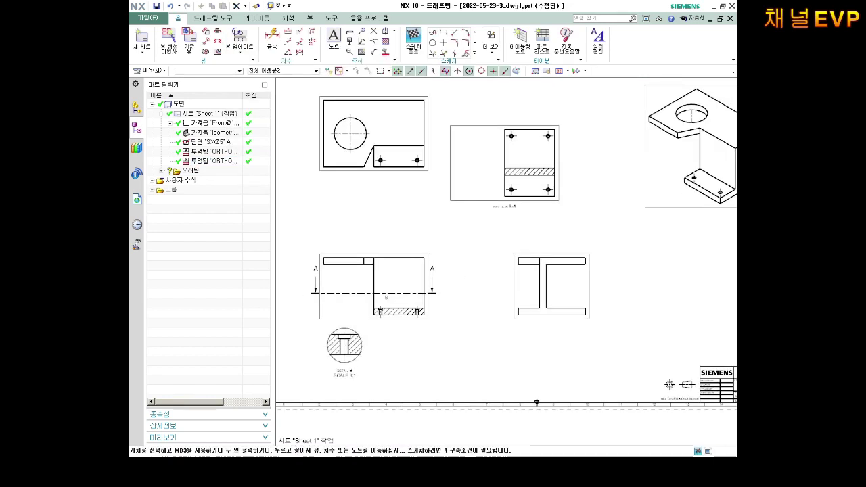
shift+middle_drag(399, 275, 415, 256)
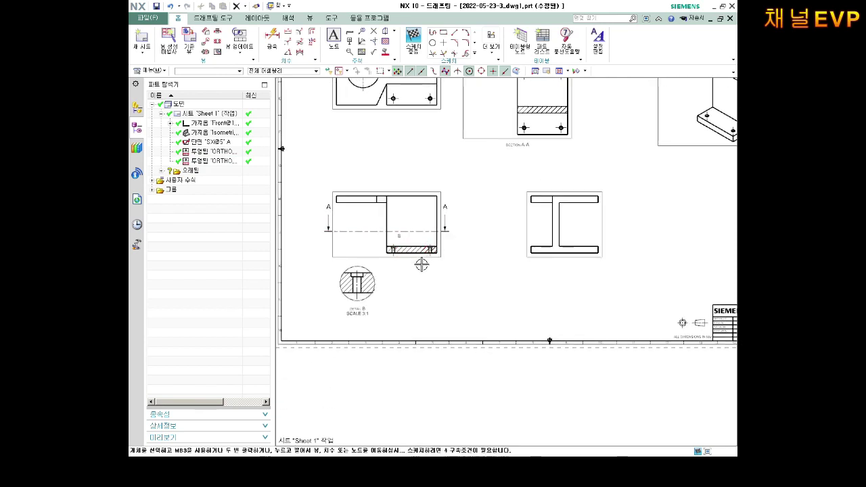
scroll(414, 256, up, 3)
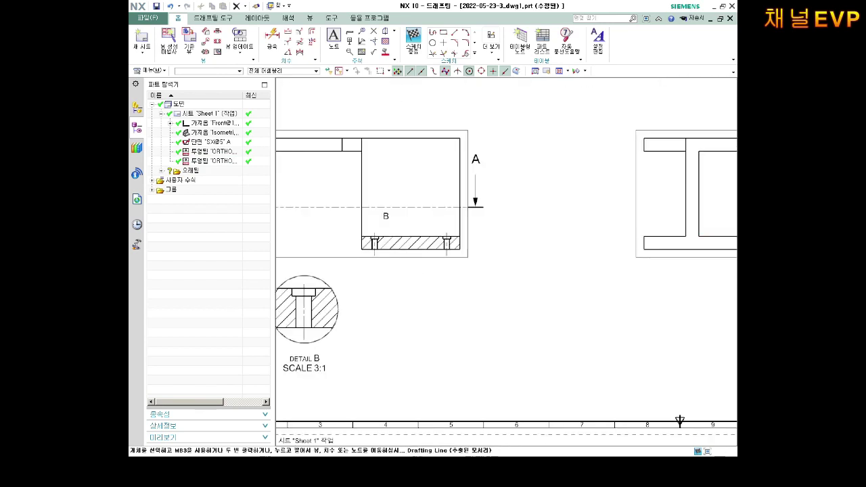
scroll(388, 269, up, 4)
mouse_move(406, 248)
shift+middle_down()
mouse_move(442, 271)
mouse_move(471, 308)
shift+middle_up()
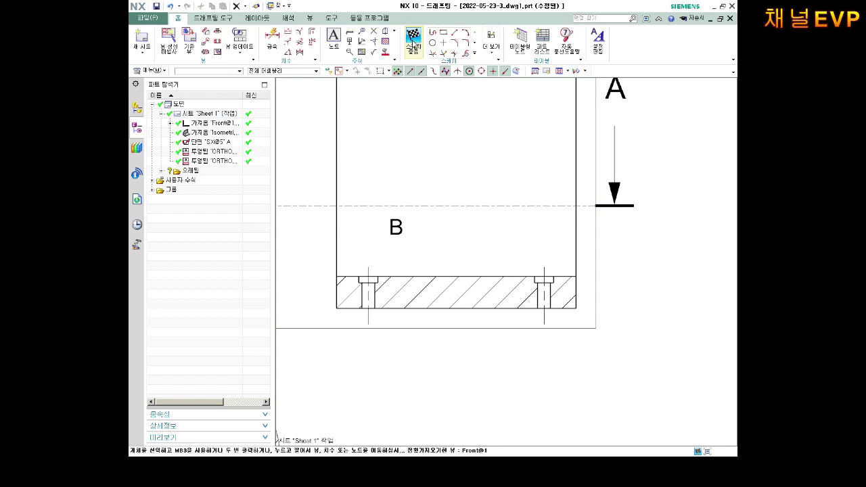
click(413, 38)
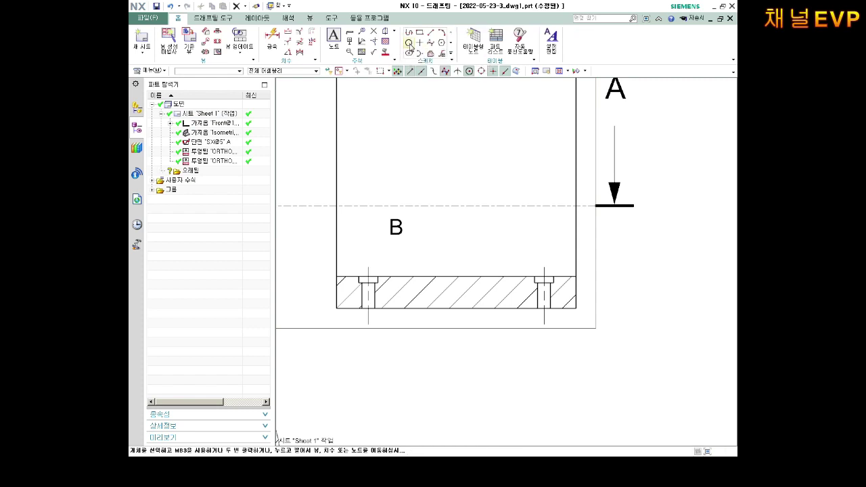
scroll(460, 120, down, 1)
scroll(460, 119, down, 1)
scroll(460, 122, down, 1)
scroll(463, 129, down, 1)
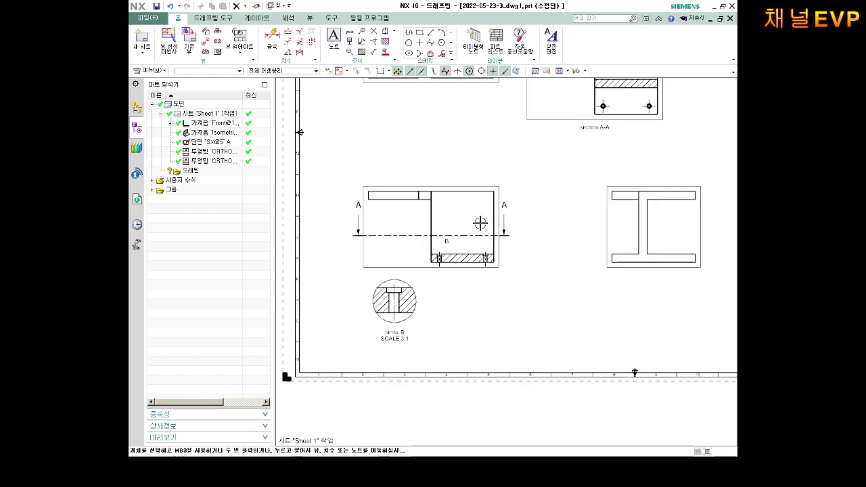
shift+middle_drag(479, 224, 472, 204)
scroll(441, 210, up, 1)
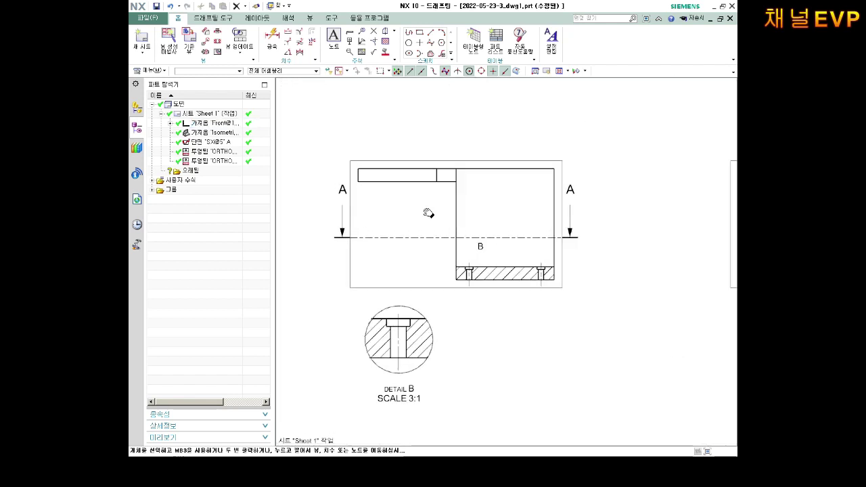
scroll(429, 207, up, 3)
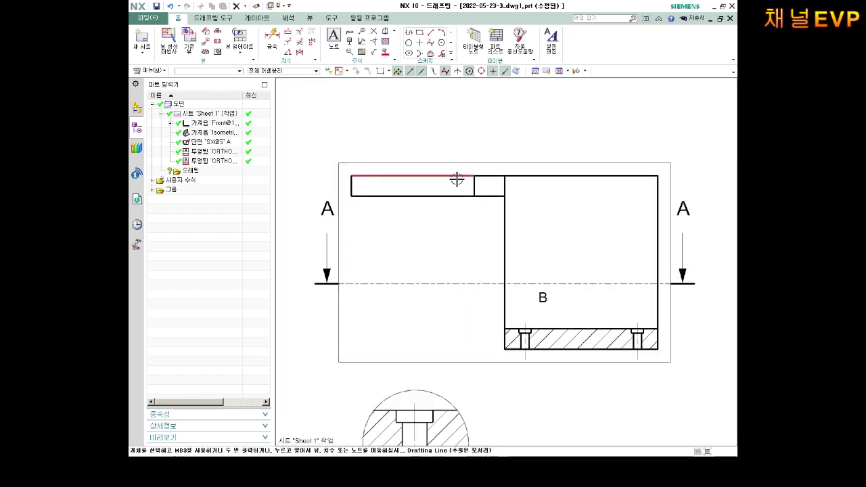
scroll(449, 158, down, 2)
scroll(433, 227, down, 1)
scroll(436, 243, up, 3)
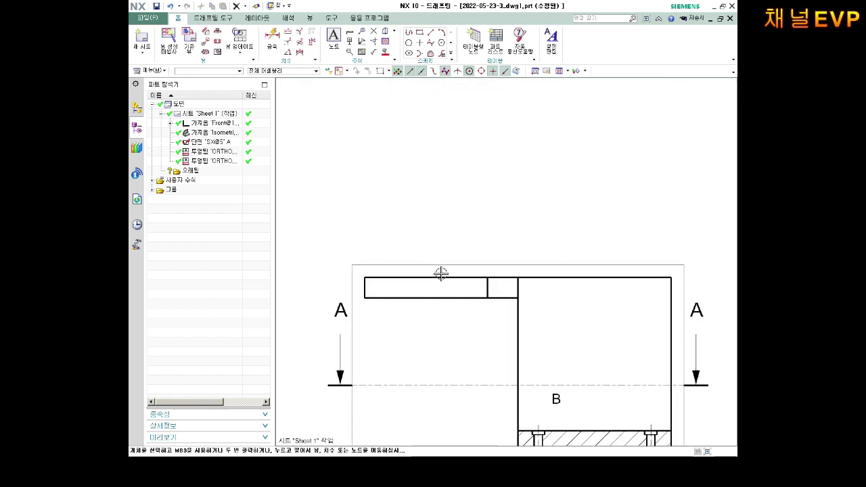
scroll(446, 257, down, 3)
shift+middle_drag(452, 246, 440, 280)
scroll(425, 322, up, 3)
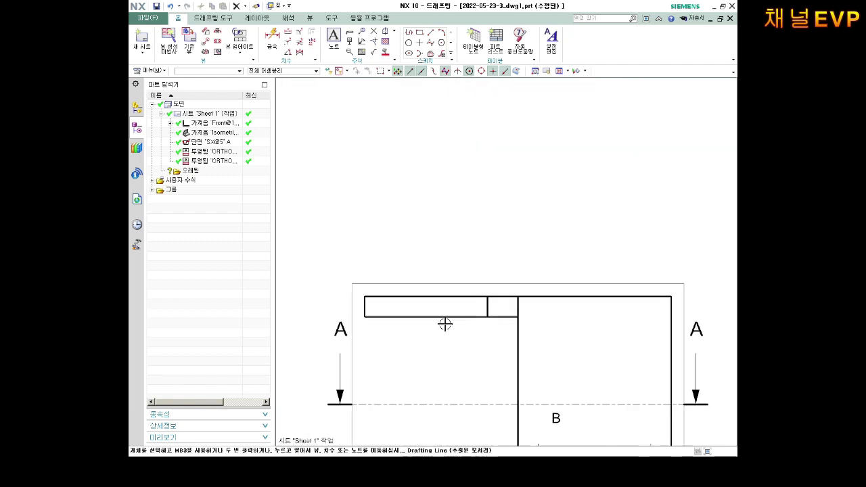
shift+middle_drag(444, 322, 445, 218)
scroll(381, 222, up, 2)
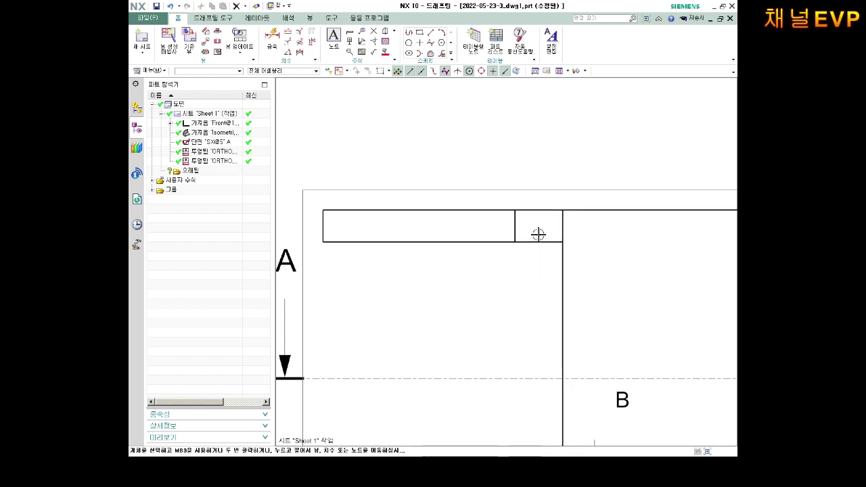
scroll(537, 234, down, 1)
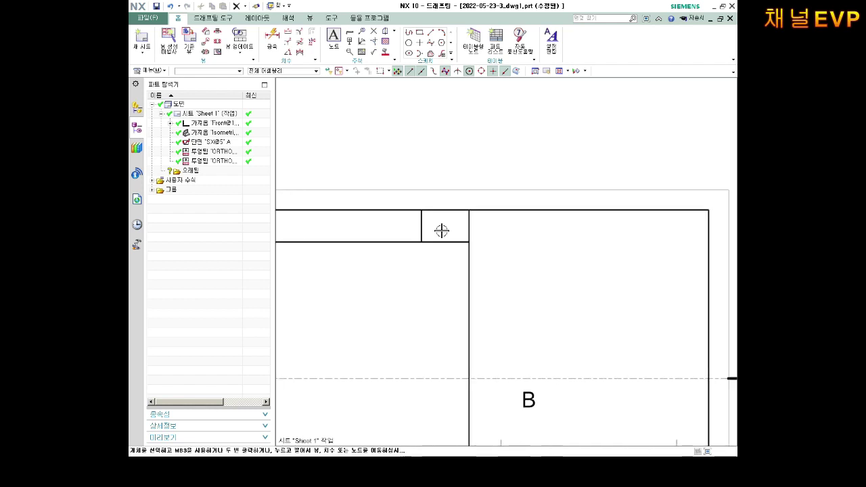
scroll(497, 230, down, 3)
scroll(453, 228, up, 1)
scroll(476, 220, down, 1)
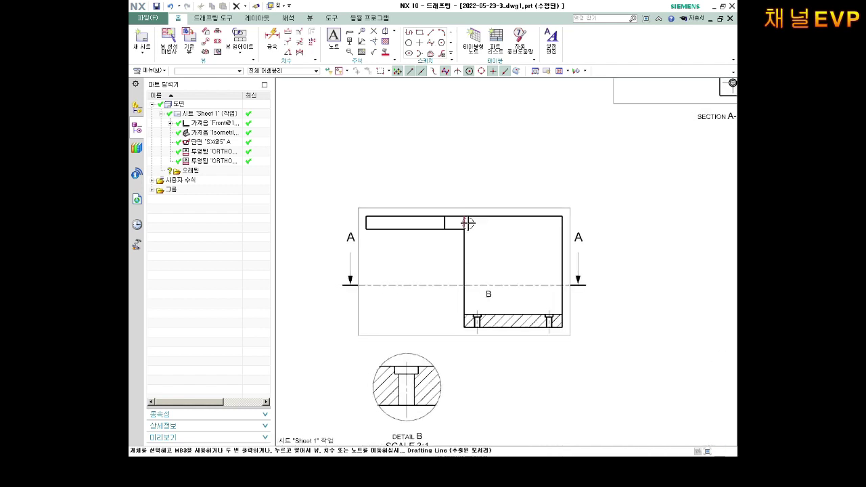
scroll(482, 213, up, 1)
scroll(537, 220, up, 1)
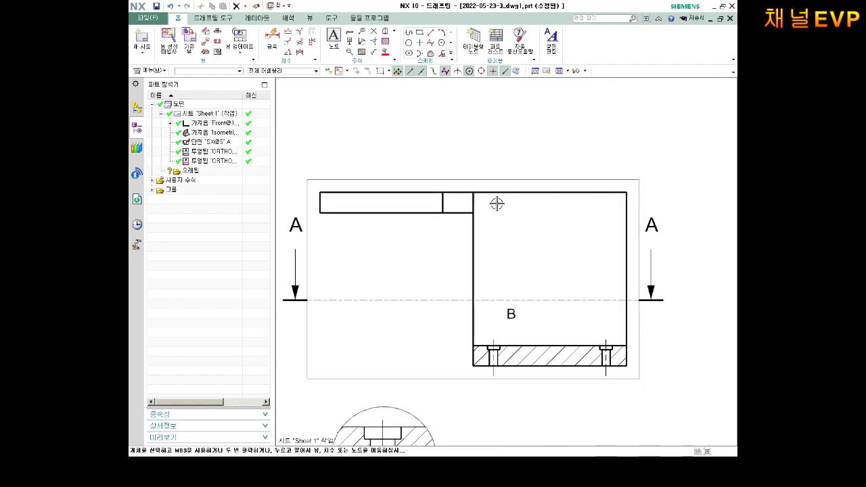
- Activate a sketch on the front view and expand the sketch curve tools
click(411, 178)
right_click(411, 179)
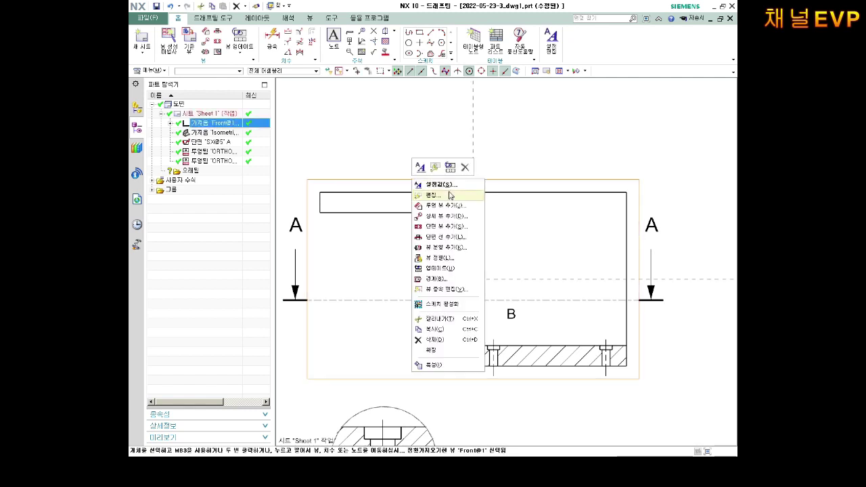
click(453, 306)
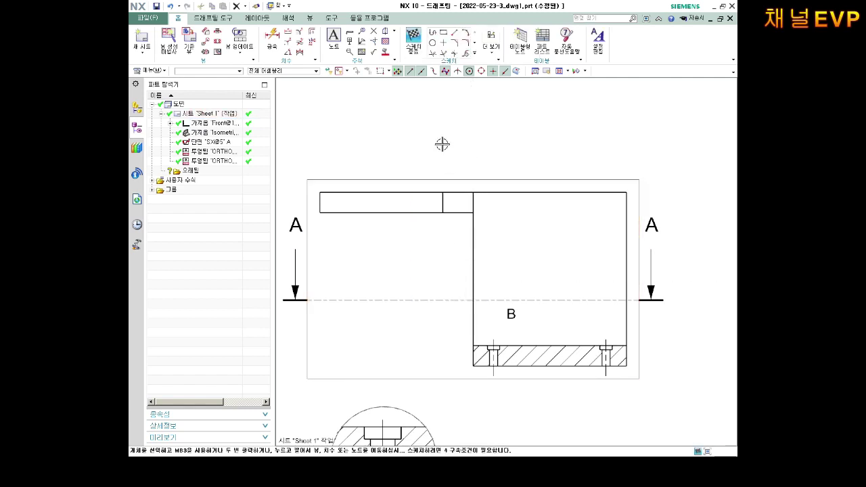
click(475, 54)
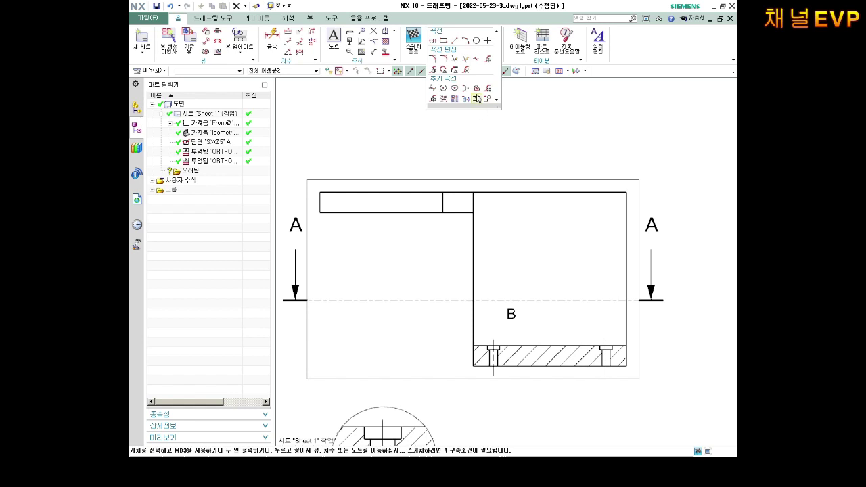
- Set up a Studio Spline of type Through Points with Closed checked
click(432, 90)
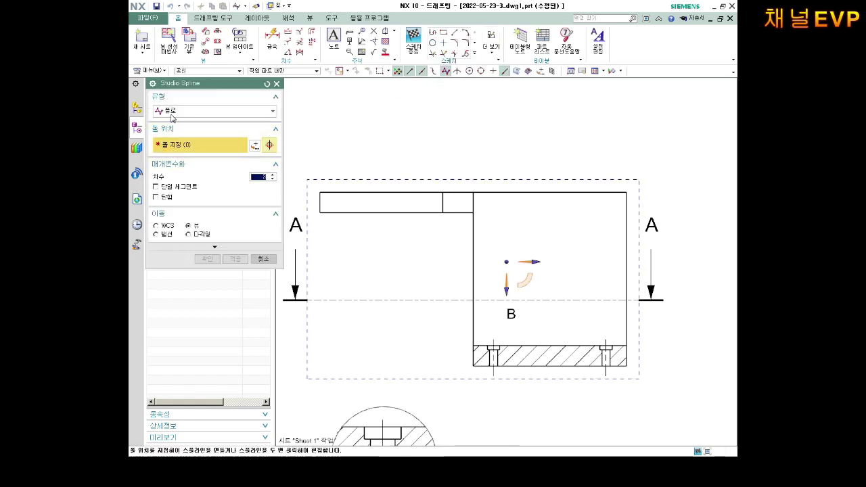
click(171, 113)
click(175, 124)
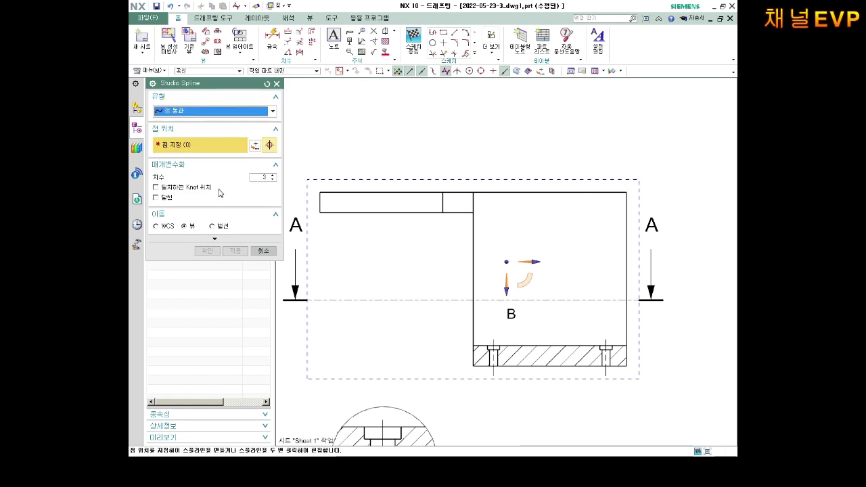
click(163, 198)
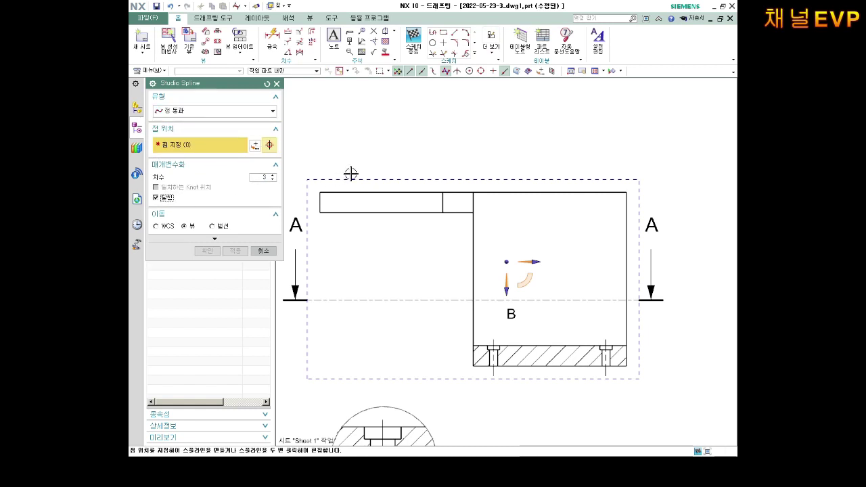
- Place eleven spline points around the top bar's left end and create the closed loop
double_click(352, 172)
click(443, 173)
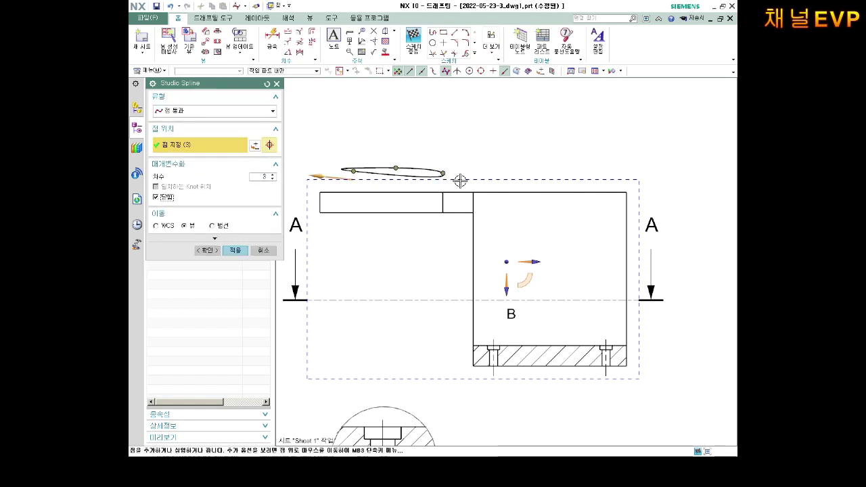
click(464, 183)
click(462, 203)
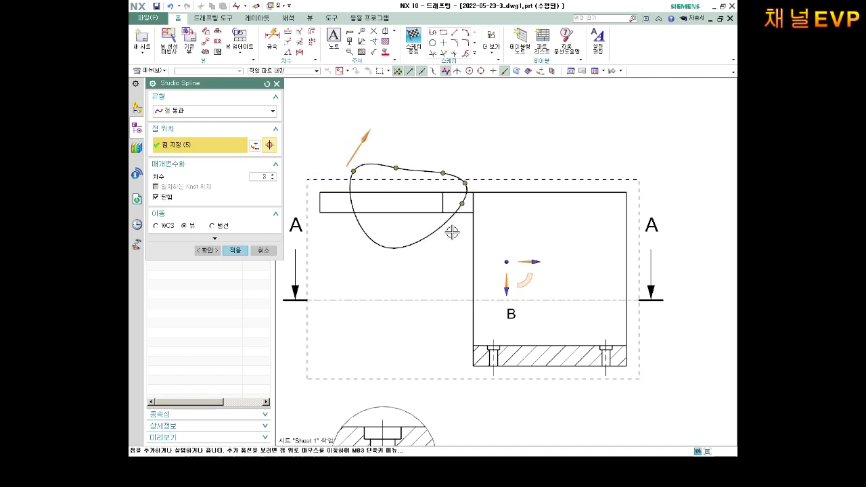
click(451, 231)
click(405, 238)
click(352, 237)
click(335, 227)
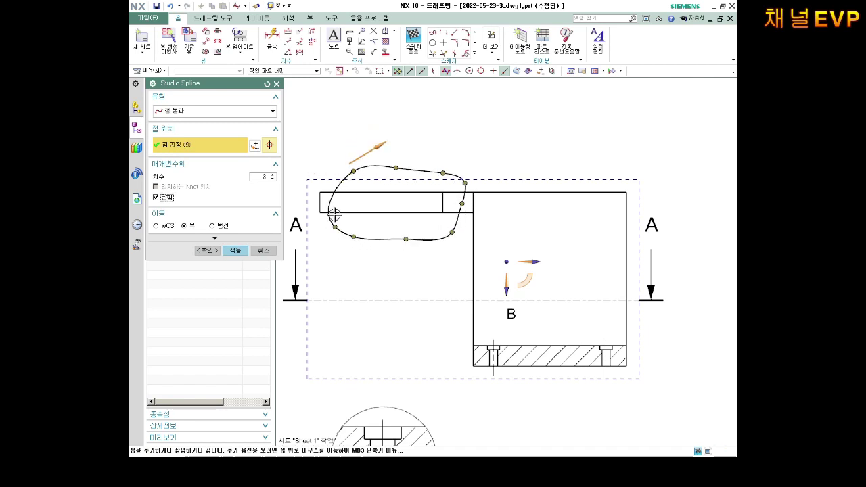
click(330, 202)
click(332, 179)
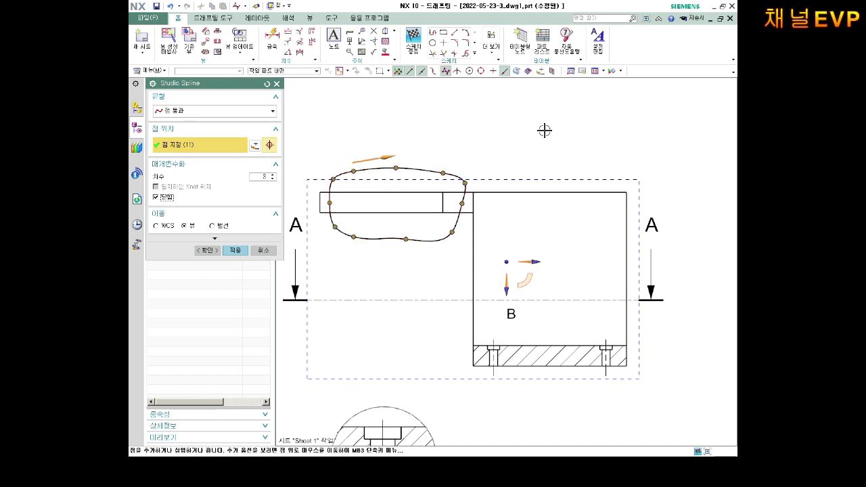
click(207, 250)
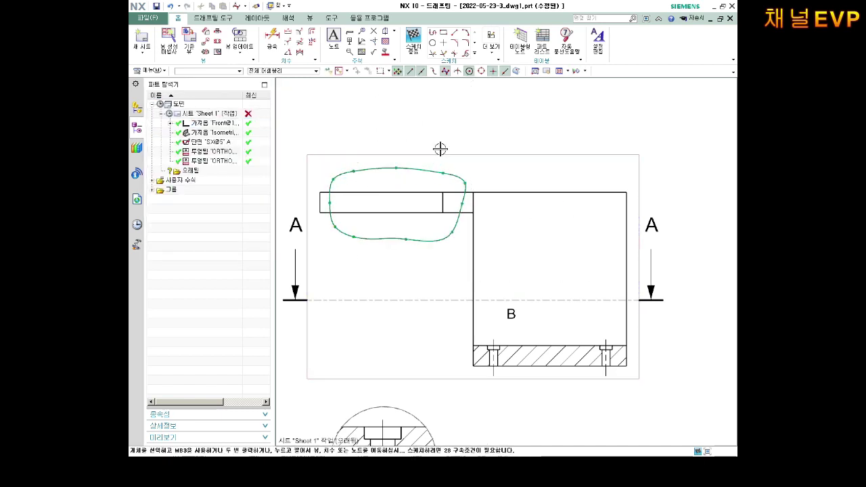
- Start a Break-Out Section on the front view with its base point at the circle's centre
scroll(433, 148, down, 1)
shift+middle_drag(417, 115, 432, 197)
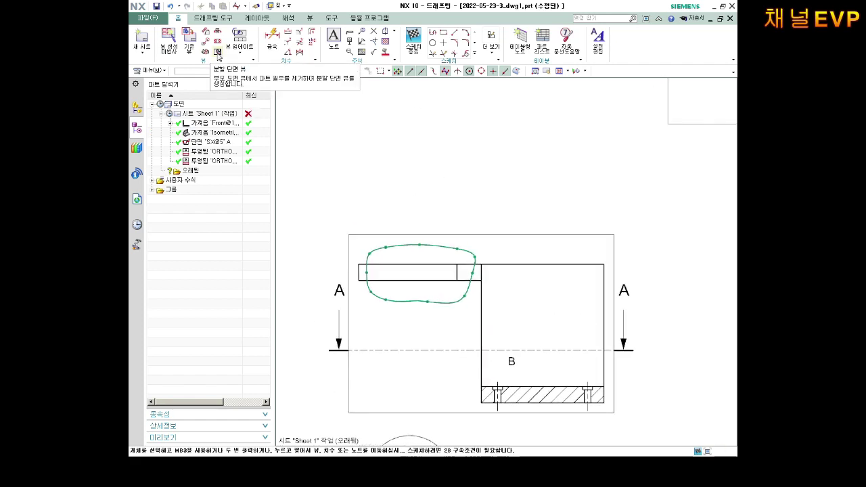
click(218, 57)
scroll(358, 198, up, 2)
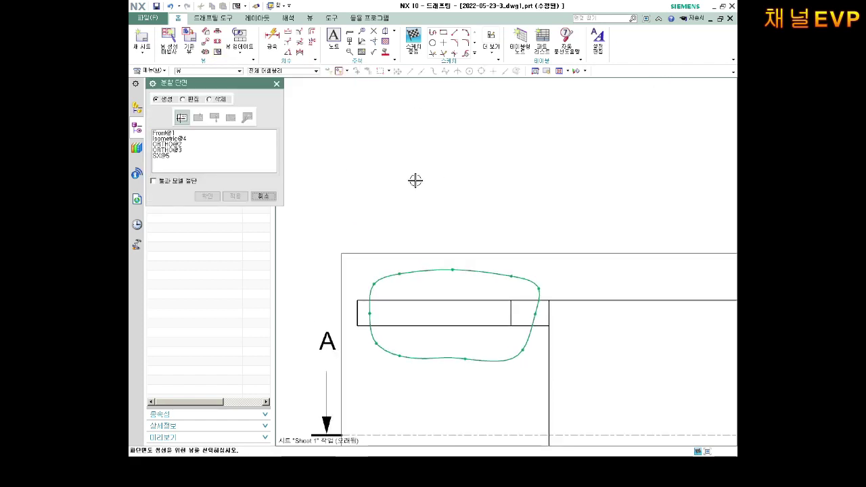
shift+middle_drag(415, 181, 371, 99)
click(380, 172)
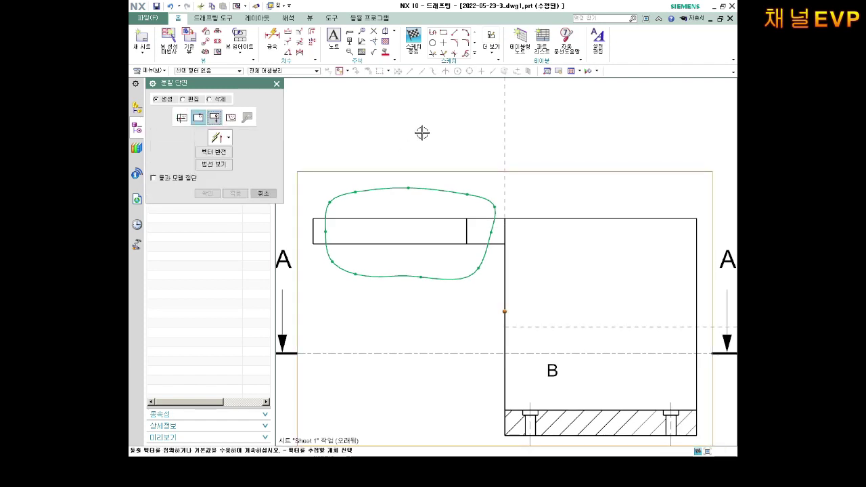
scroll(421, 129, down, 2)
shift+middle_drag(421, 120, 434, 253)
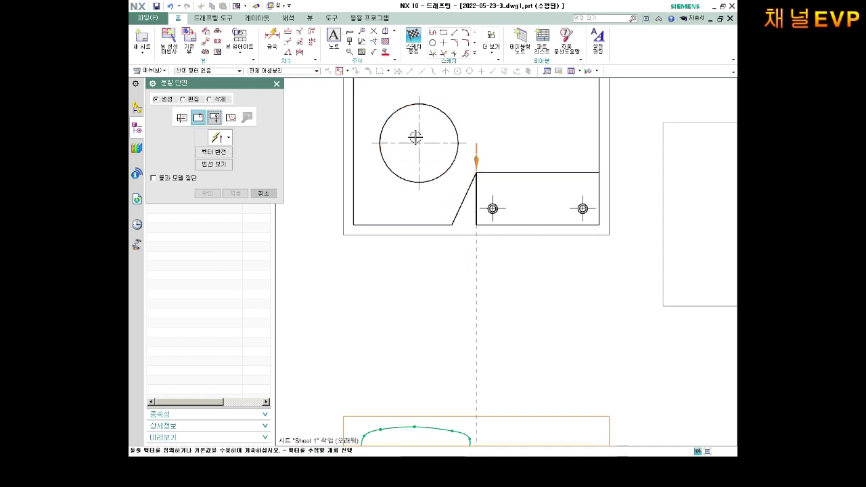
scroll(415, 138, up, 2)
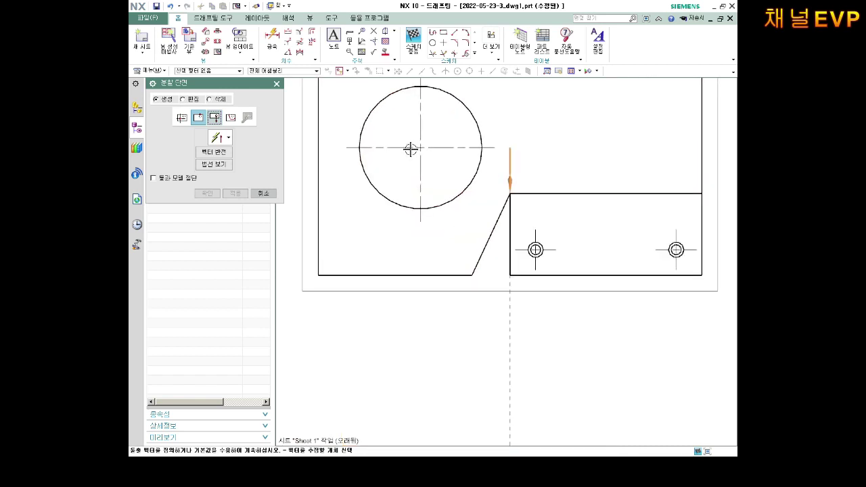
click(230, 117)
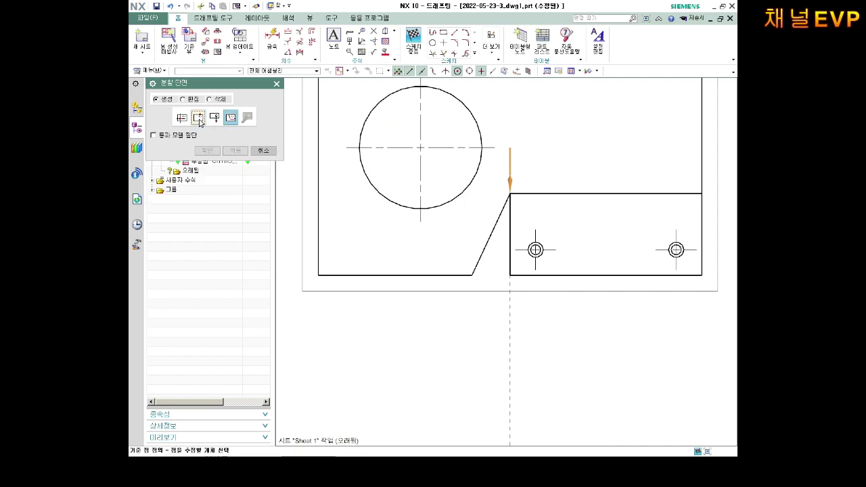
click(419, 147)
- Use the spline loop as the section boundary and apply the break-out section
scroll(420, 148, down, 1)
scroll(420, 147, down, 1)
shift+middle_drag(433, 269, 432, 178)
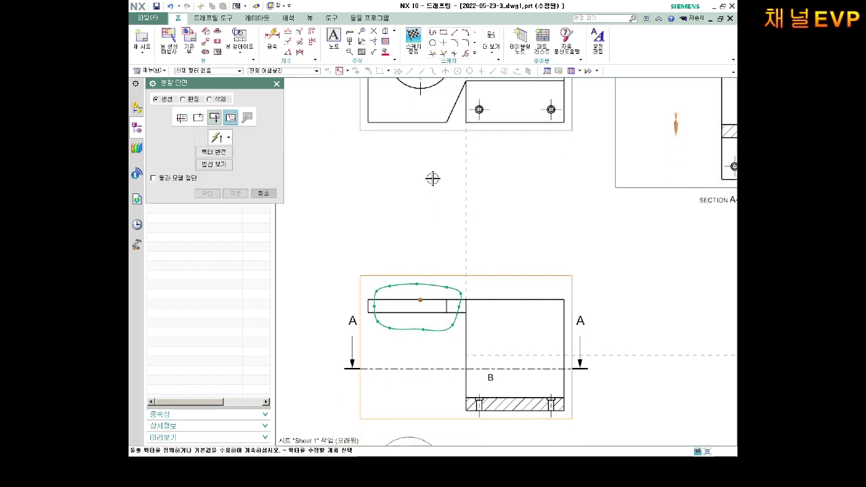
scroll(413, 245, up, 1)
middle_click(413, 245)
shift+middle_drag(420, 245, 421, 168)
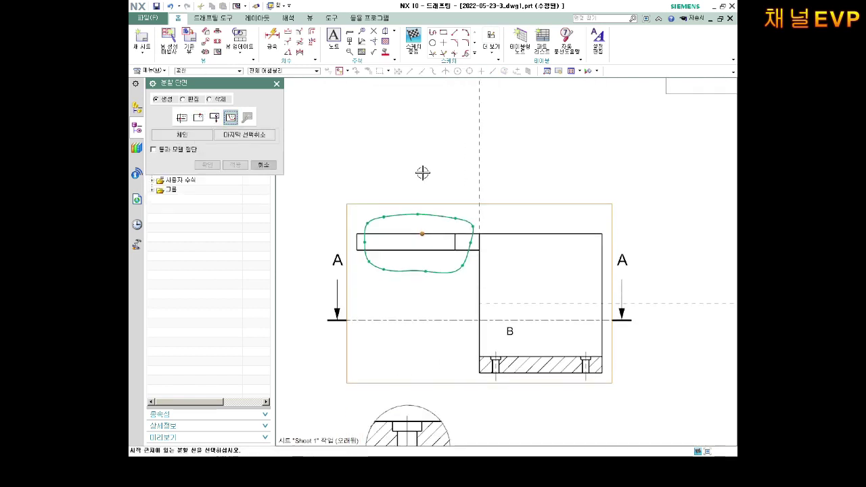
click(413, 216)
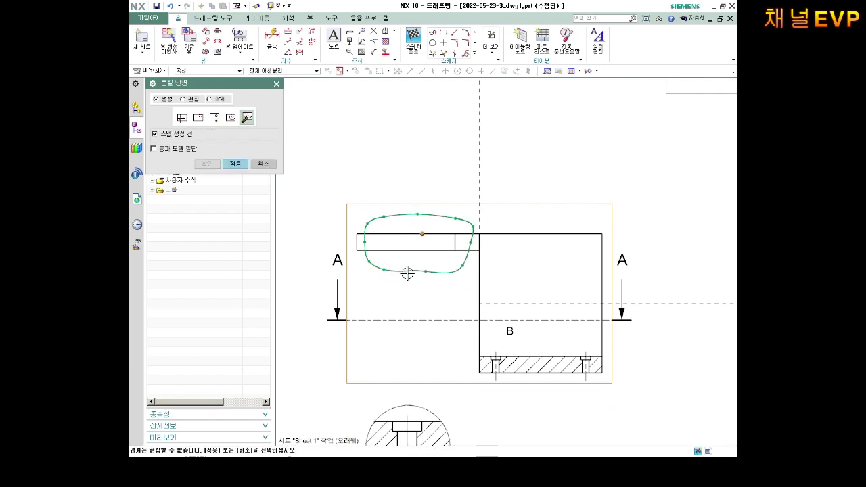
click(234, 165)
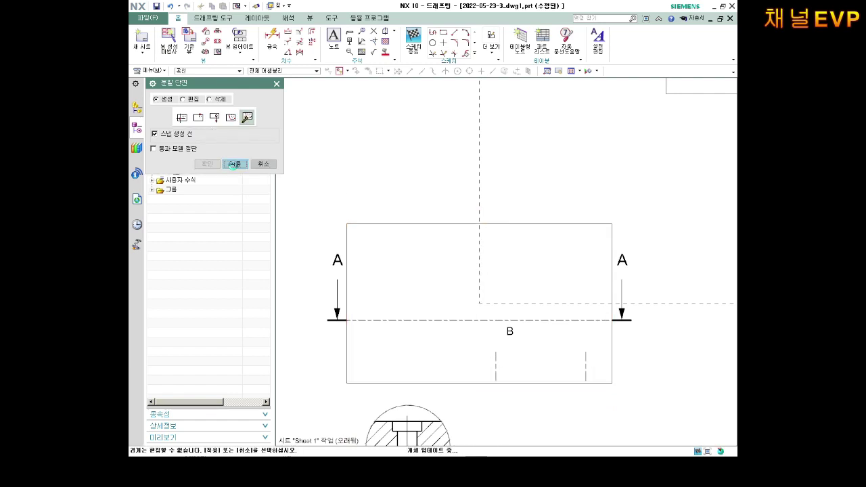
shift+middle_drag(431, 163, 436, 216)
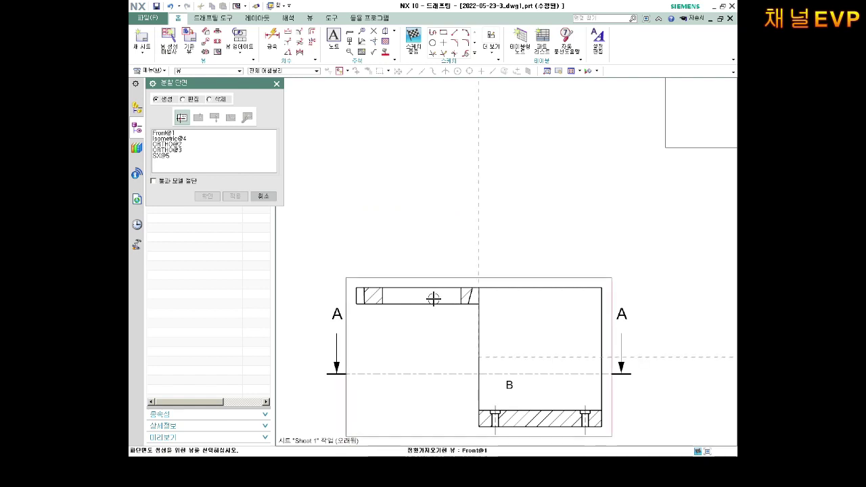
- Create a 2D centerline between the left and right edges of the flange hole
click(263, 196)
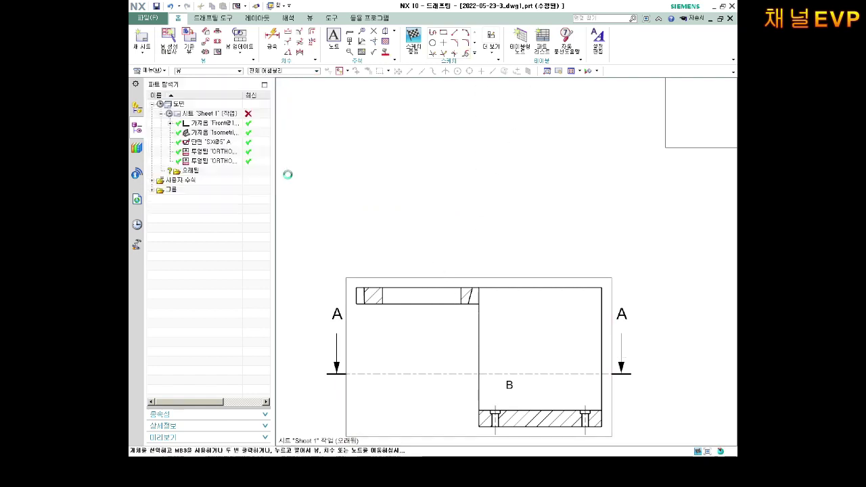
click(384, 34)
click(384, 293)
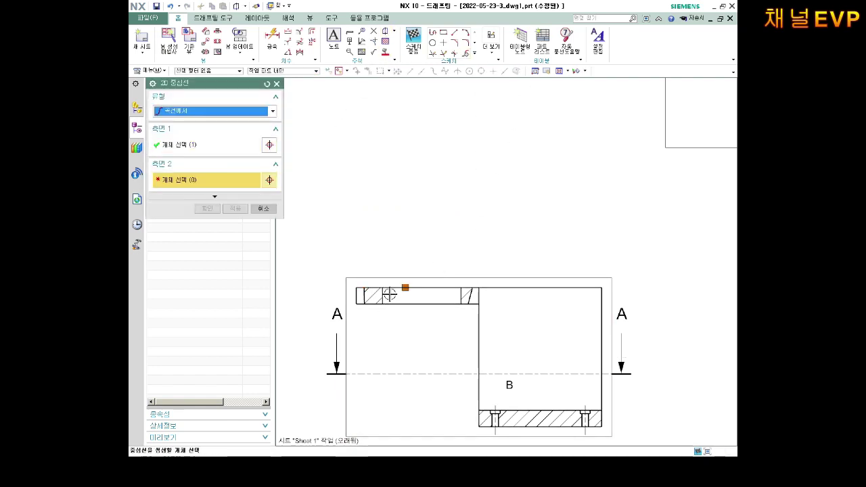
key(Escape)
scroll(396, 275, up, 4)
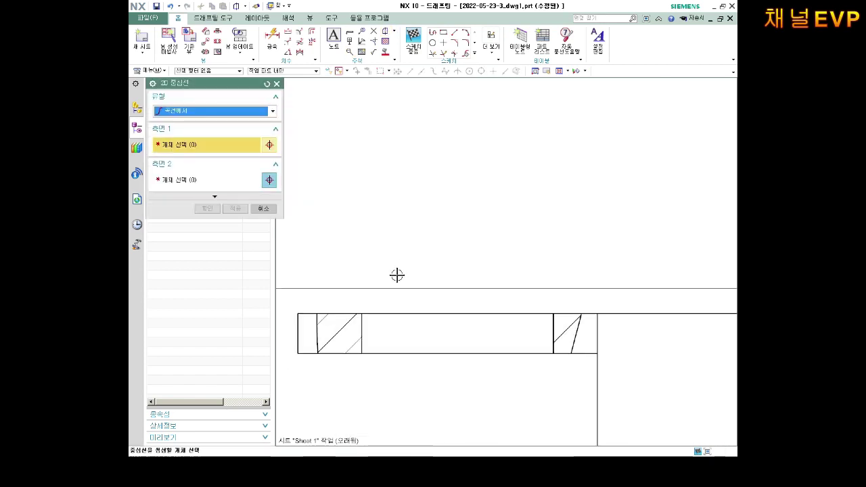
click(361, 330)
click(553, 325)
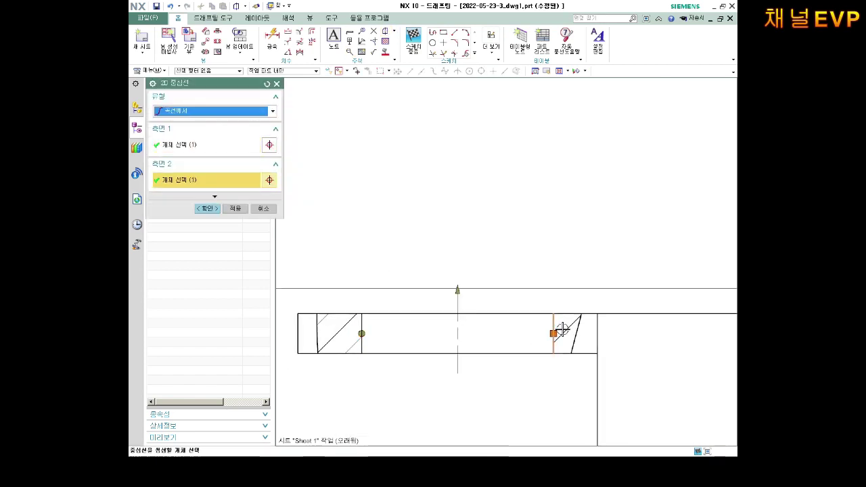
scroll(553, 325, down, 2)
click(214, 209)
scroll(419, 223, down, 1)
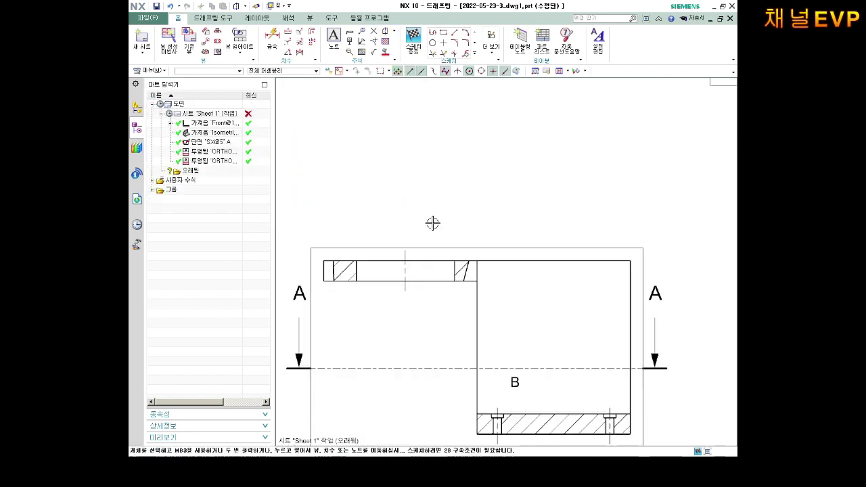
shift+middle_drag(464, 190, 453, 155)
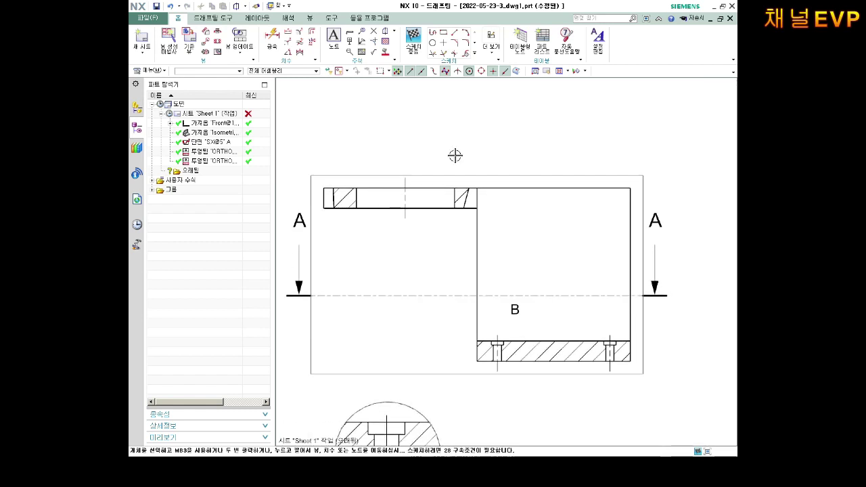
scroll(393, 144, up, 1)
scroll(394, 154, up, 1)
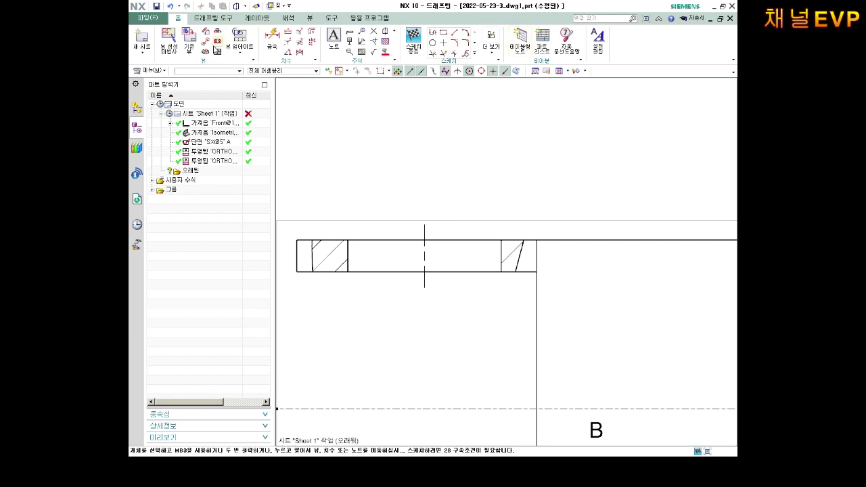
- Add a rapid dimension of 48 across the hole's edges, placed above the flange
click(272, 41)
scroll(325, 169, up, 1)
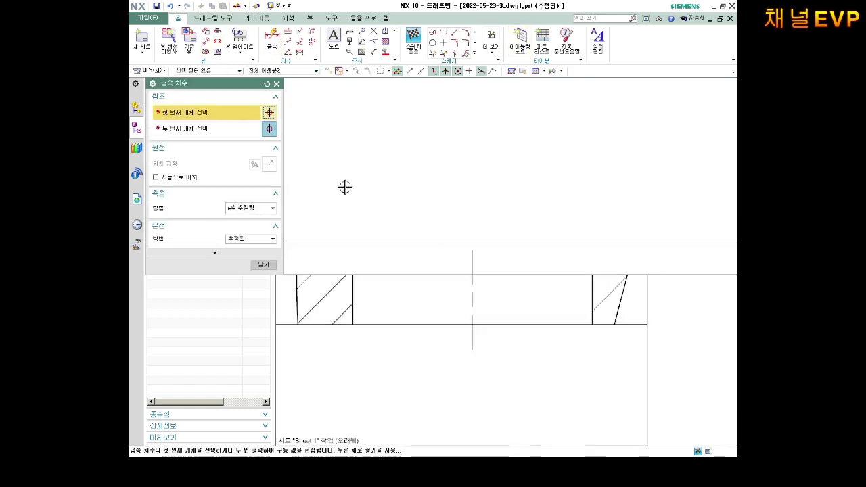
click(353, 289)
click(592, 294)
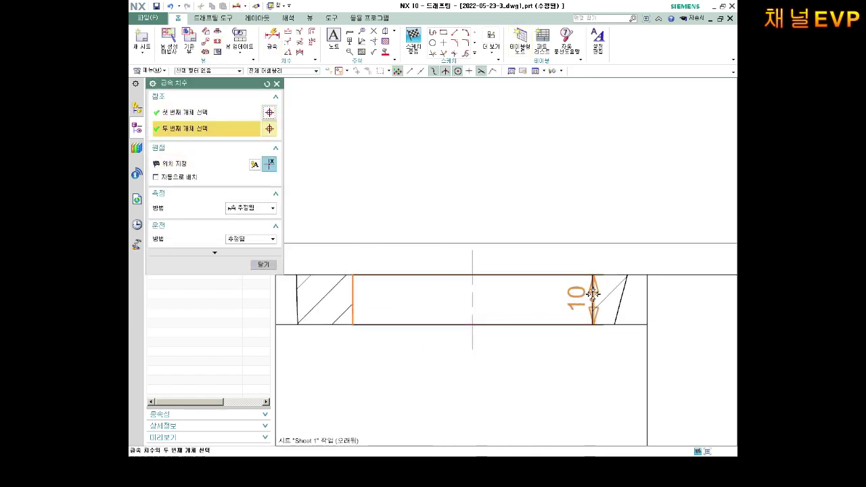
click(562, 271)
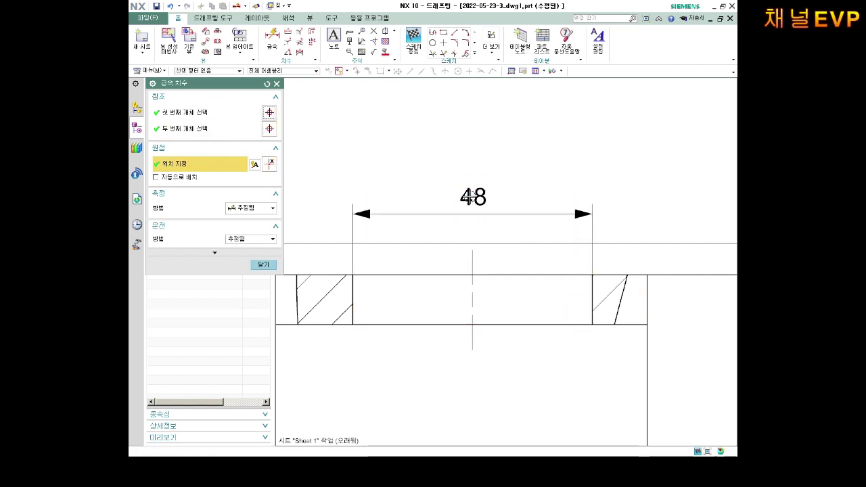
click(470, 197)
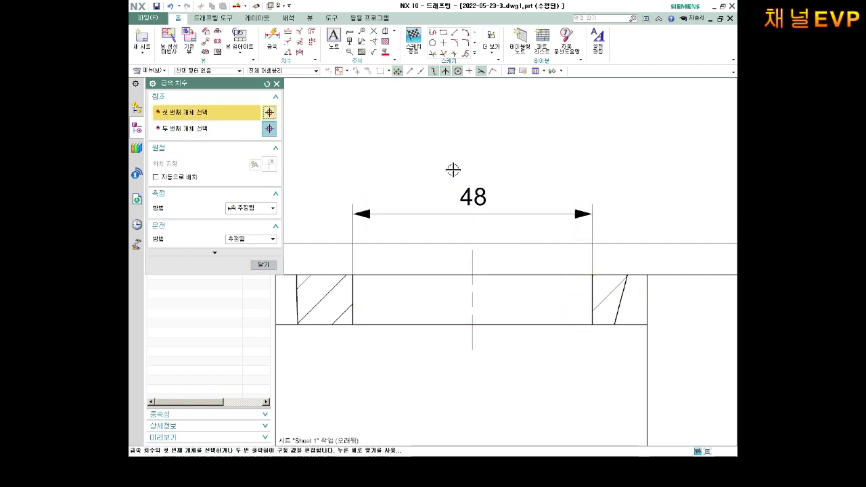
key(Escape)
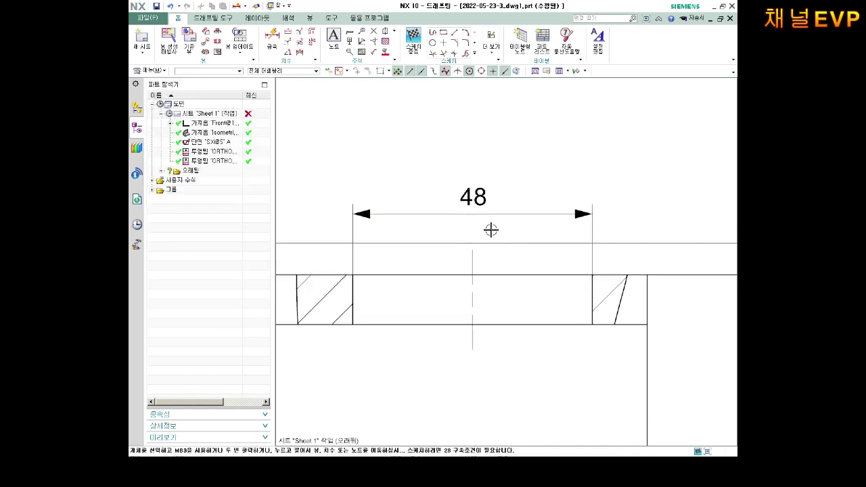
scroll(490, 230, up, 1)
scroll(521, 263, down, 1)
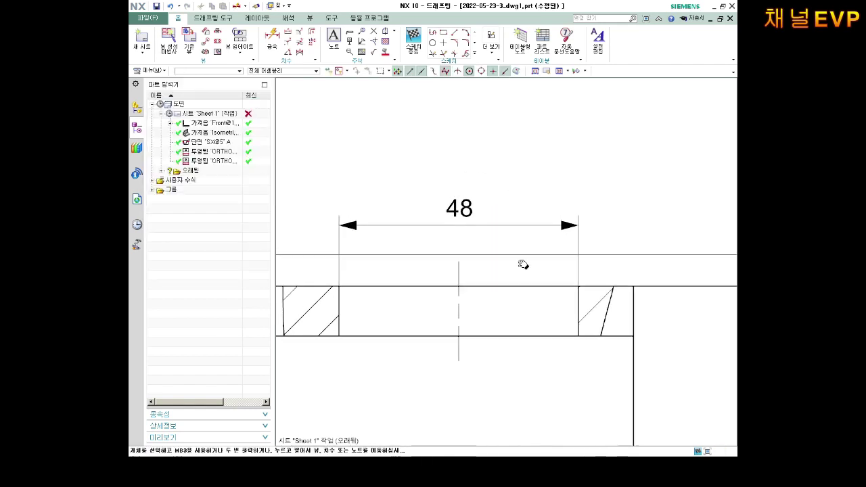
- Add a diameter symbol as appended text so the dimension reads Ø 48
double_click(467, 212)
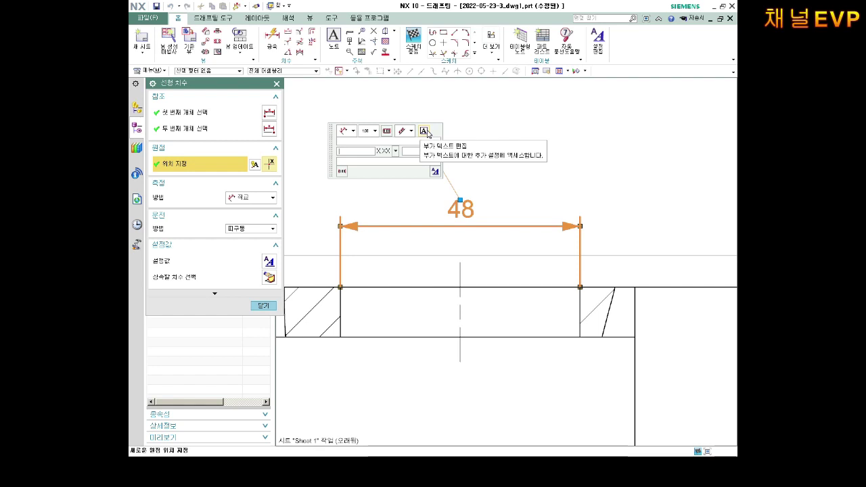
click(423, 130)
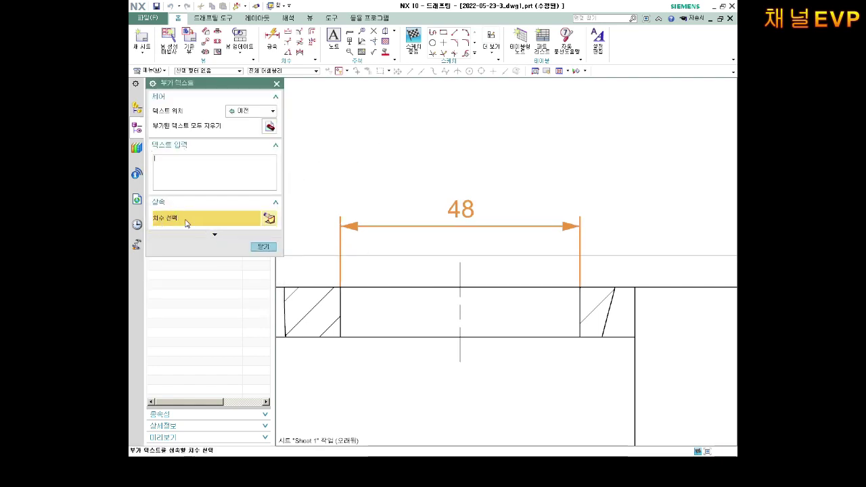
click(214, 234)
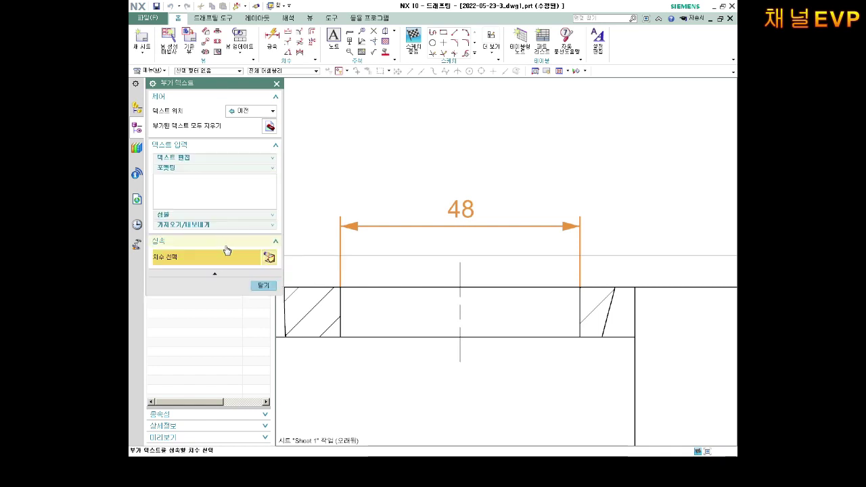
click(200, 217)
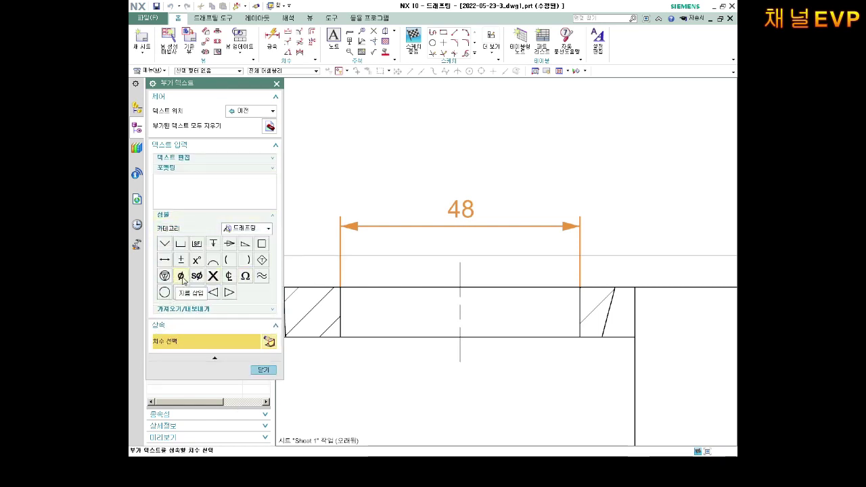
click(180, 276)
click(268, 373)
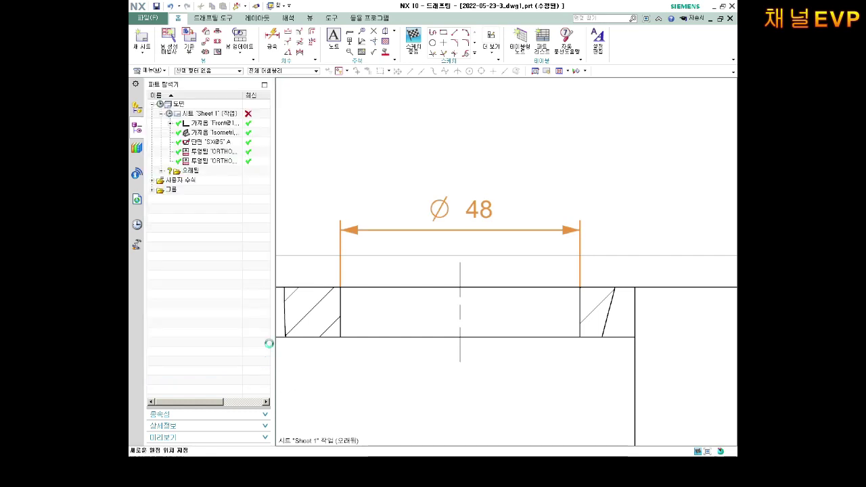
double_click(476, 211)
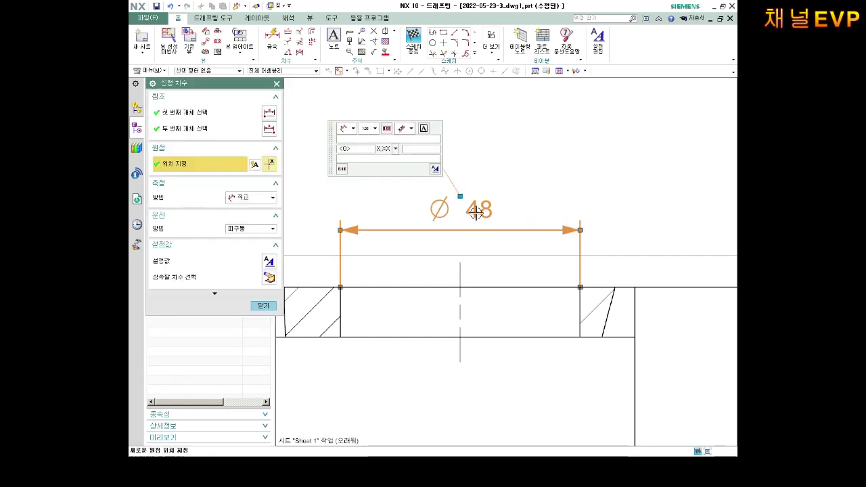
click(262, 308)
scroll(446, 223, down, 3)
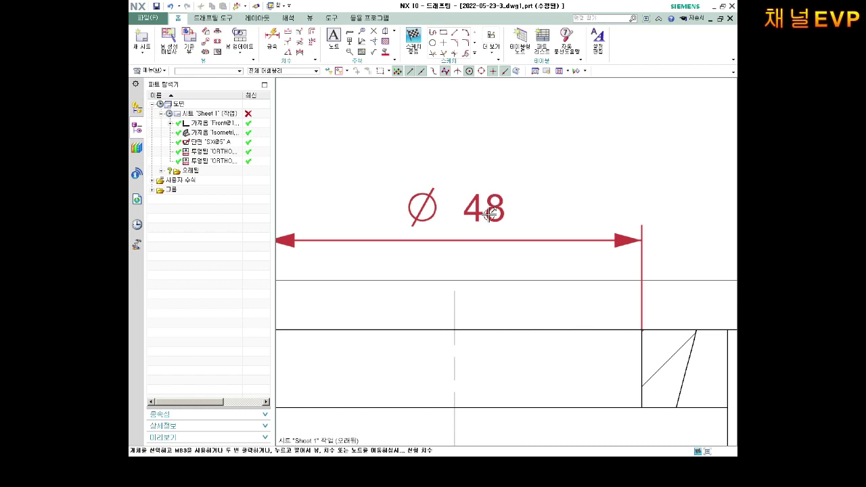
scroll(501, 202, up, 2)
scroll(507, 199, up, 1)
scroll(419, 193, up, 3)
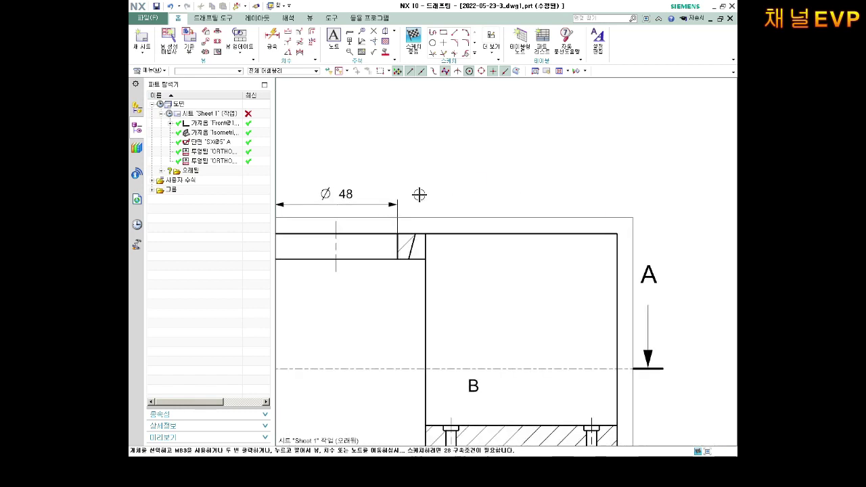
scroll(493, 187, up, 2)
mouse_move(493, 187)
shift+middle_down()
mouse_move(493, 174)
mouse_move(499, 213)
shift+middle_up()
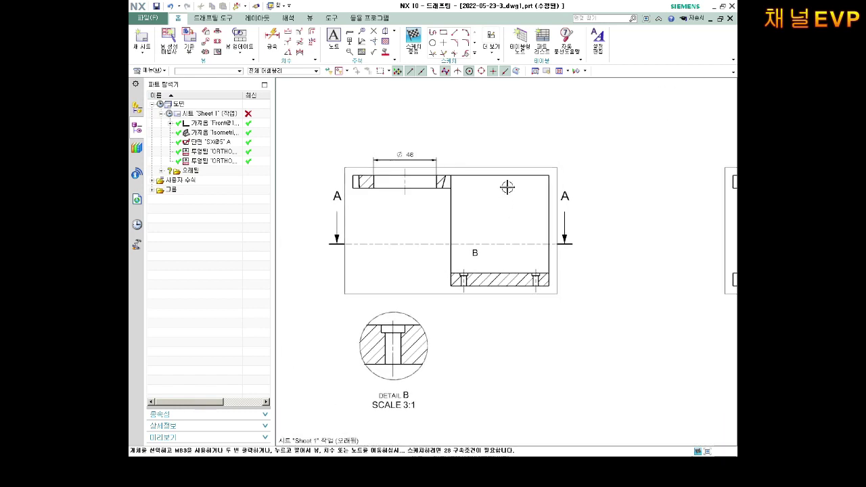
- Fit the full six-view sheet to the window and save the drawing via File > Save
scroll(507, 187, up, 2)
scroll(535, 203, up, 2)
key(ctrl+f)
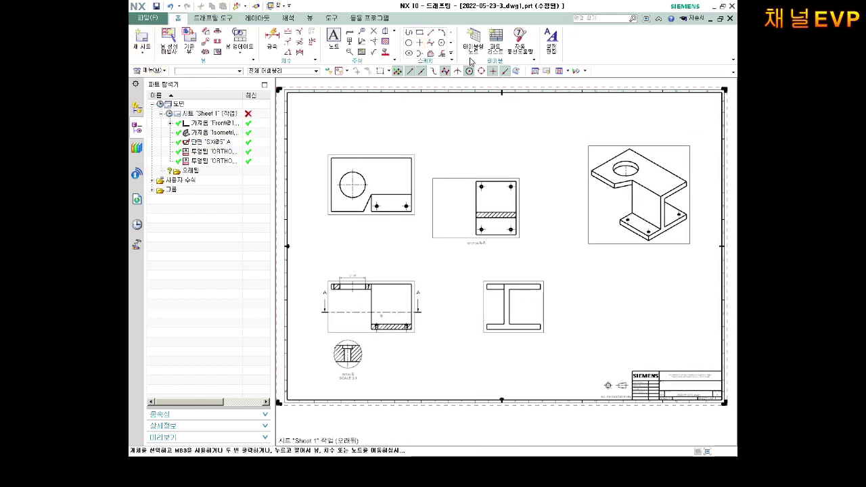
click(148, 18)
mouse_move(154, 75)
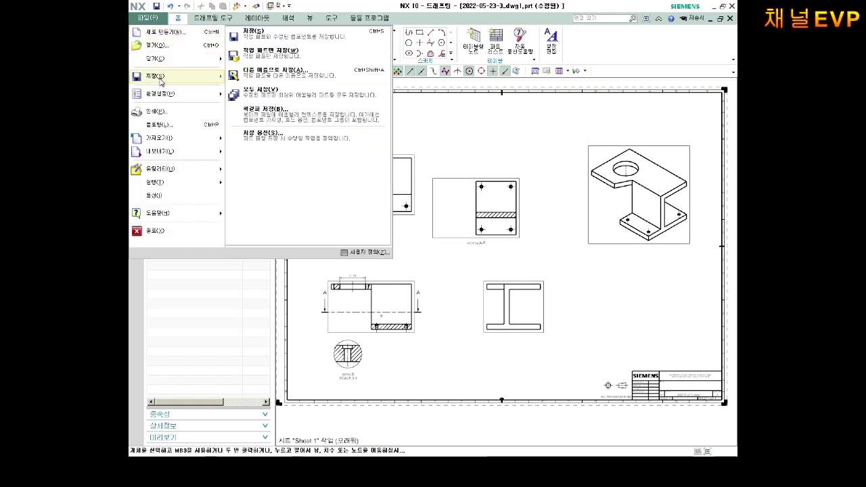
click(254, 33)
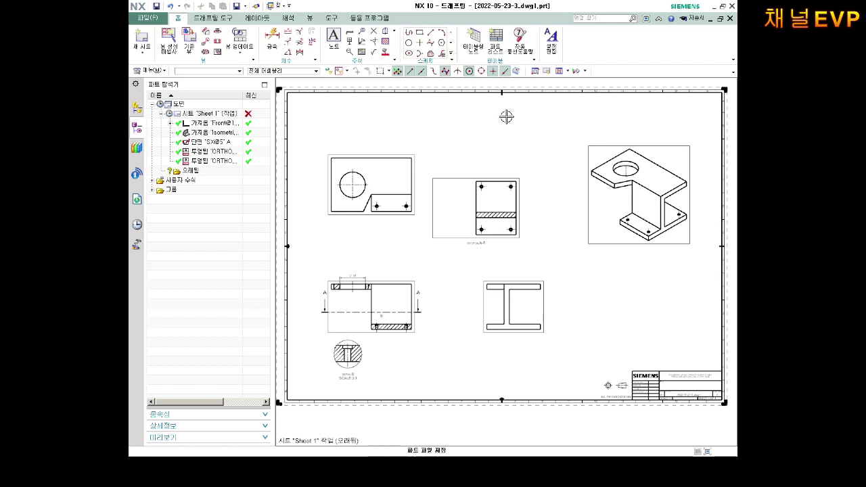
scroll(528, 128, up, 1)
scroll(534, 147, down, 1)
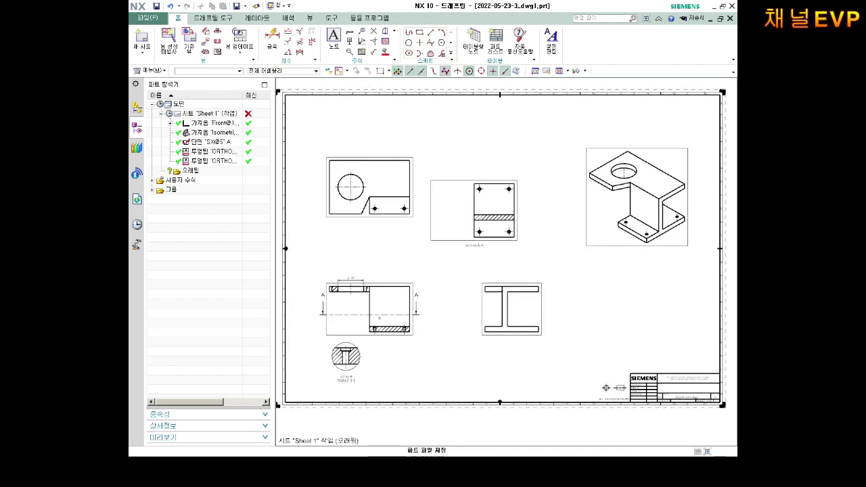